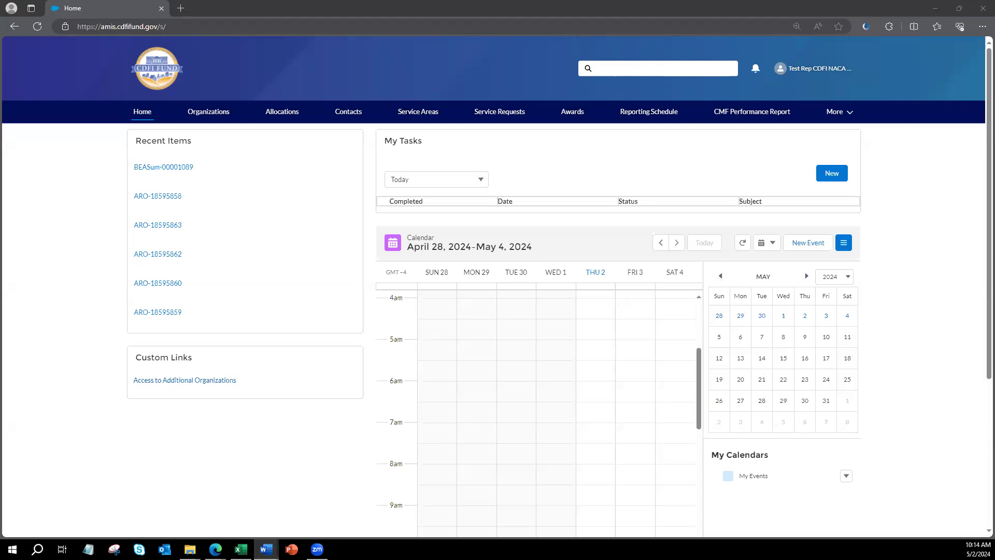
- Open the BEA program profile among the records related to the organization CDFI/NACA Test Org 11
click(218, 113)
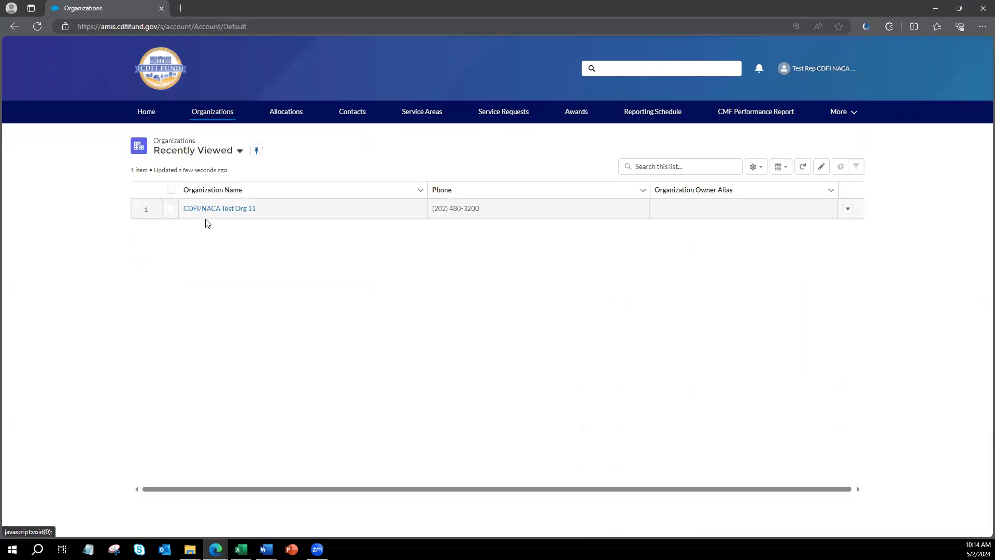
click(207, 209)
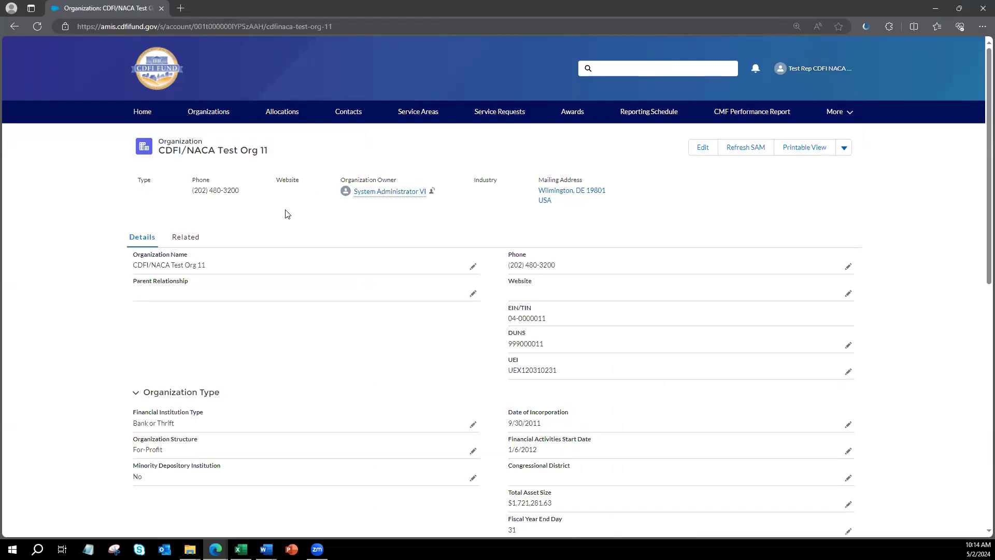
click(173, 239)
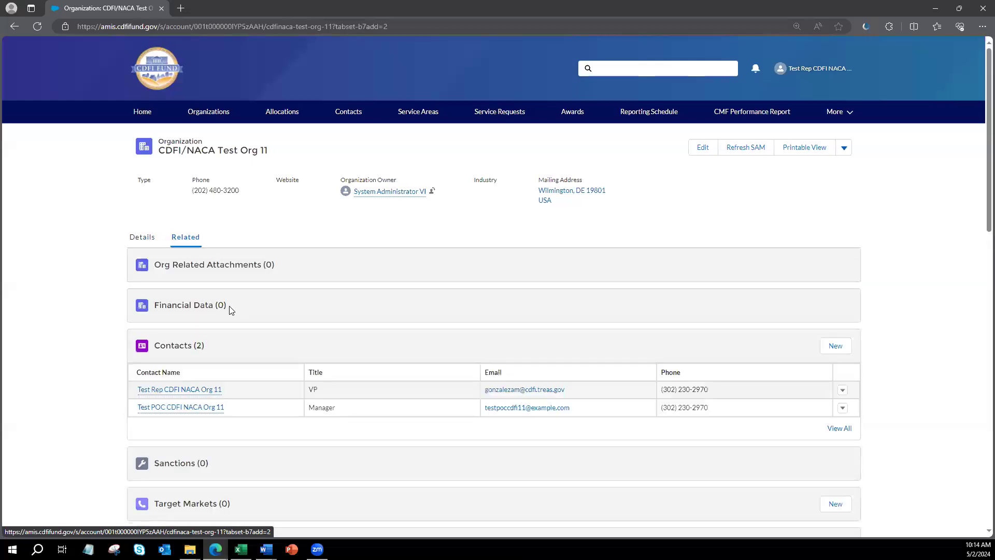
scroll(229, 332, down, 4)
scroll(229, 352, down, 3)
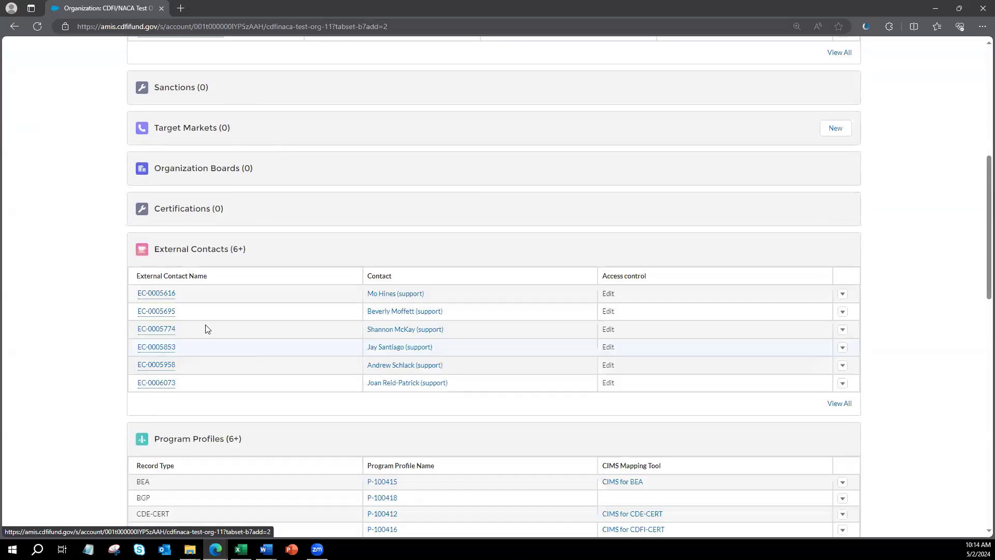
click(376, 483)
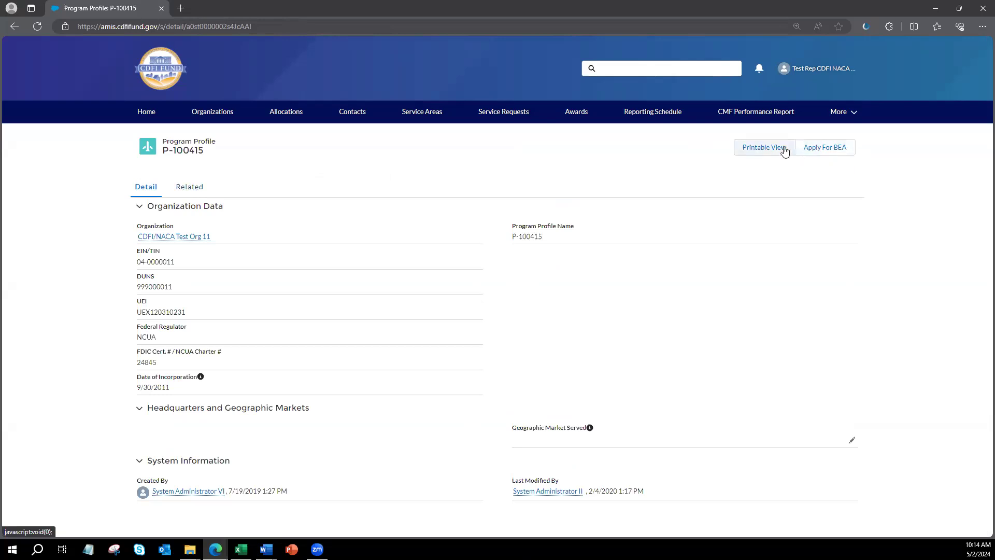
- View the profile's related applications and resume the 2024 BEA application
click(200, 191)
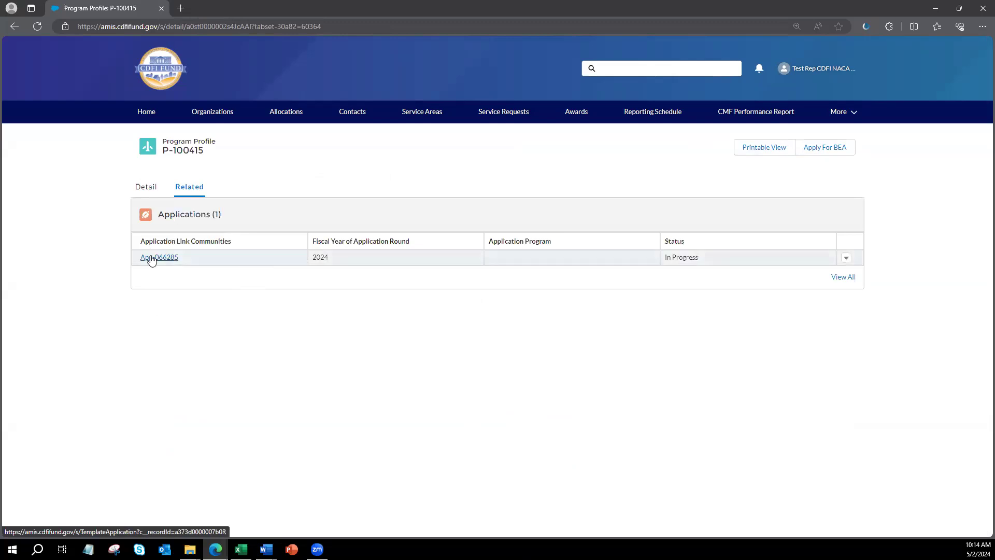
click(815, 149)
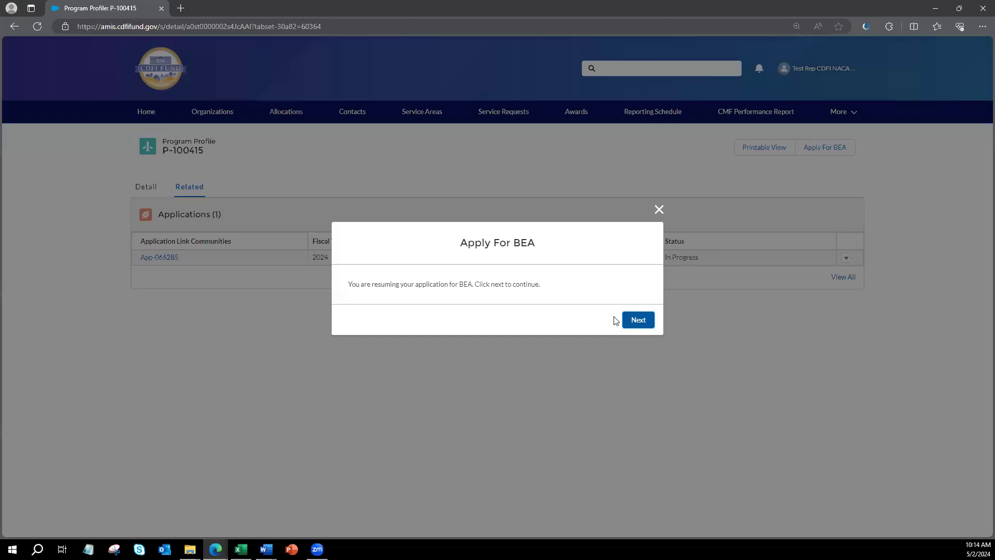
click(641, 324)
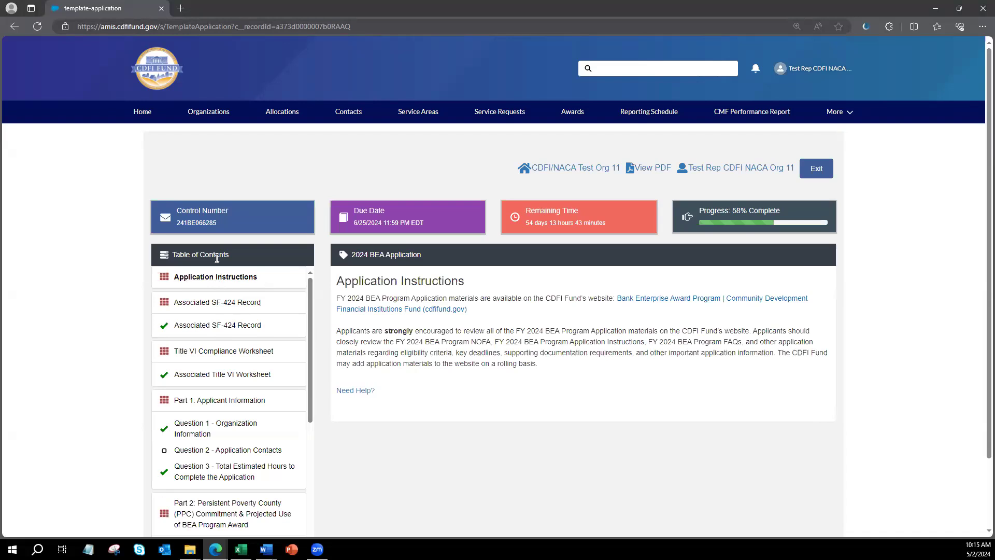
- Look through the application's table of contents and open the Associated SF-424 Record subsection
scroll(217, 258, down, 10)
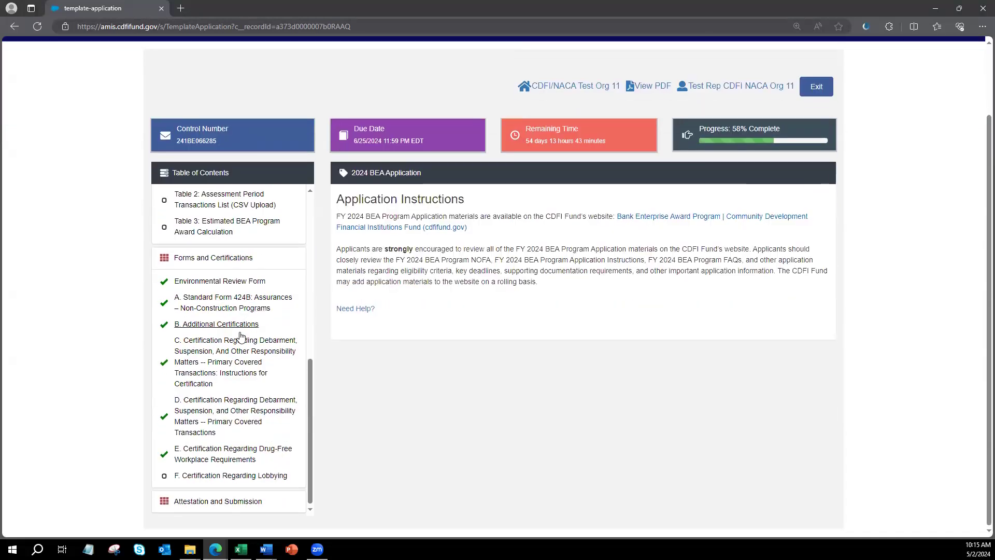
scroll(235, 347, up, 10)
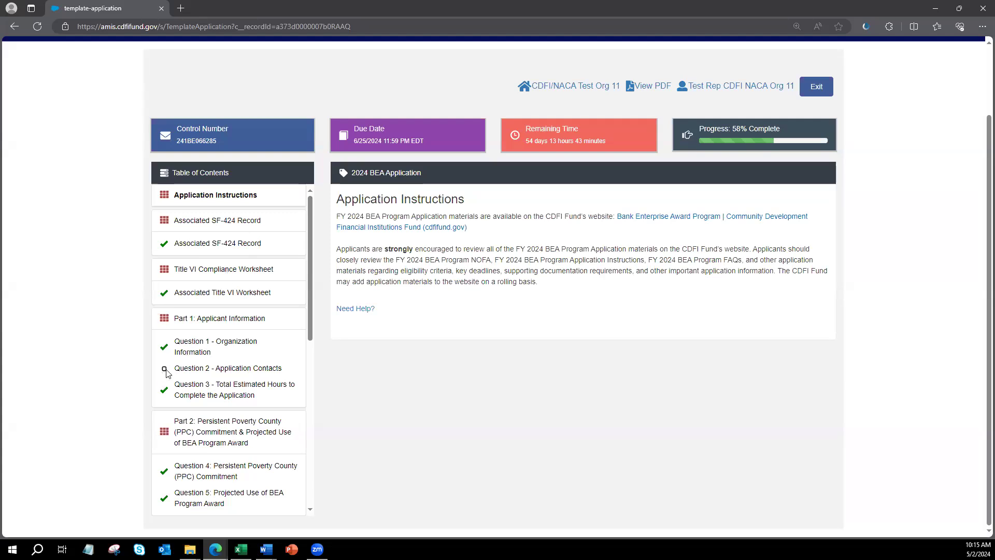
scroll(292, 405, down, 5)
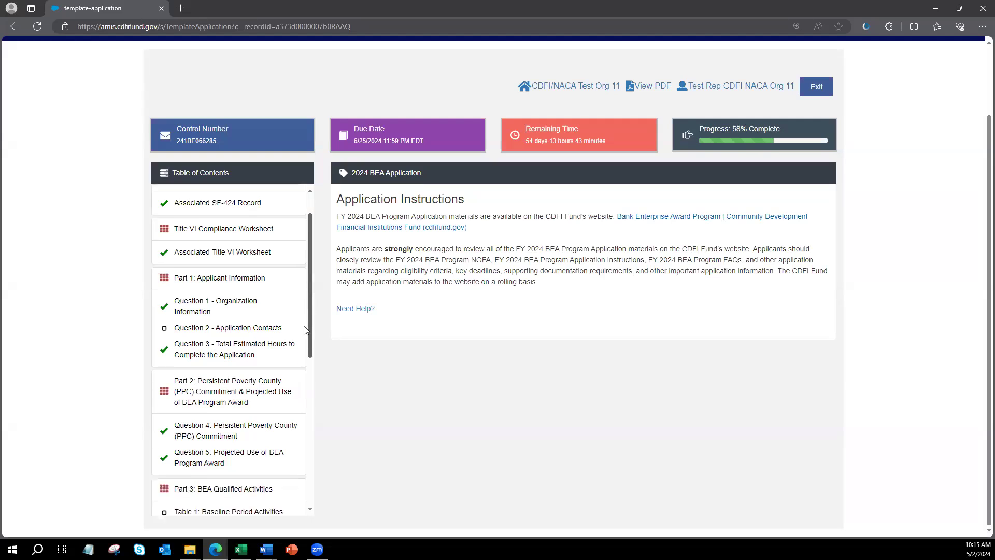
scroll(290, 433, down, 3)
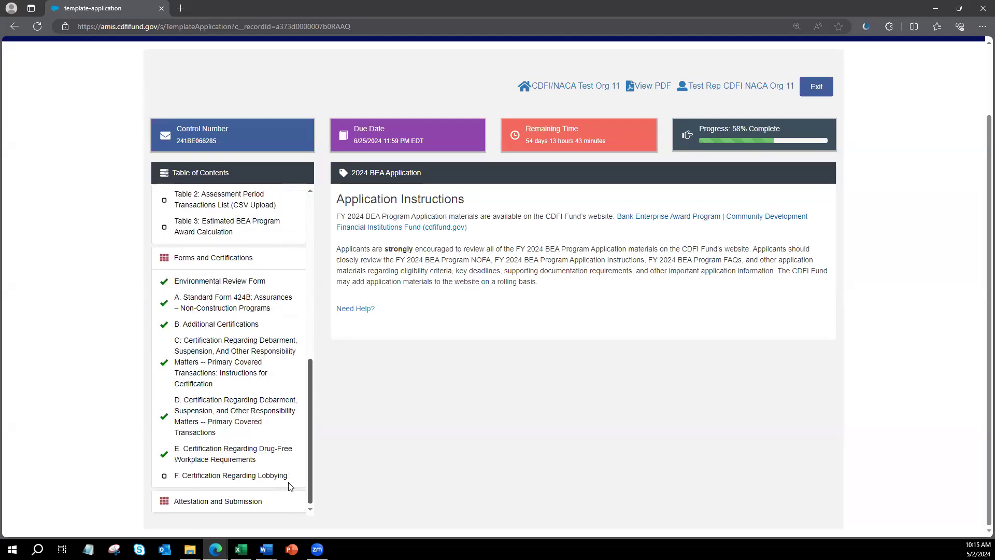
scroll(296, 438, up, 8)
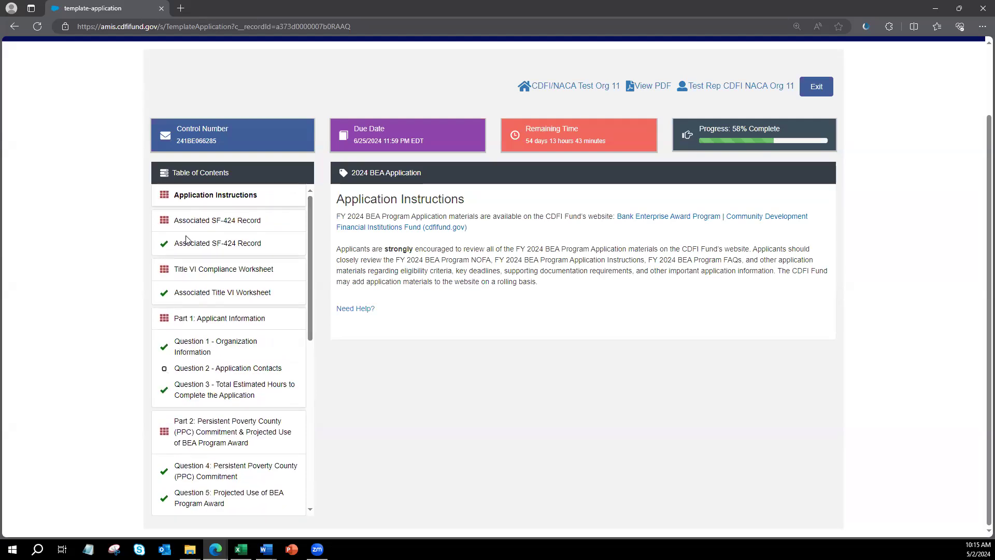
click(186, 250)
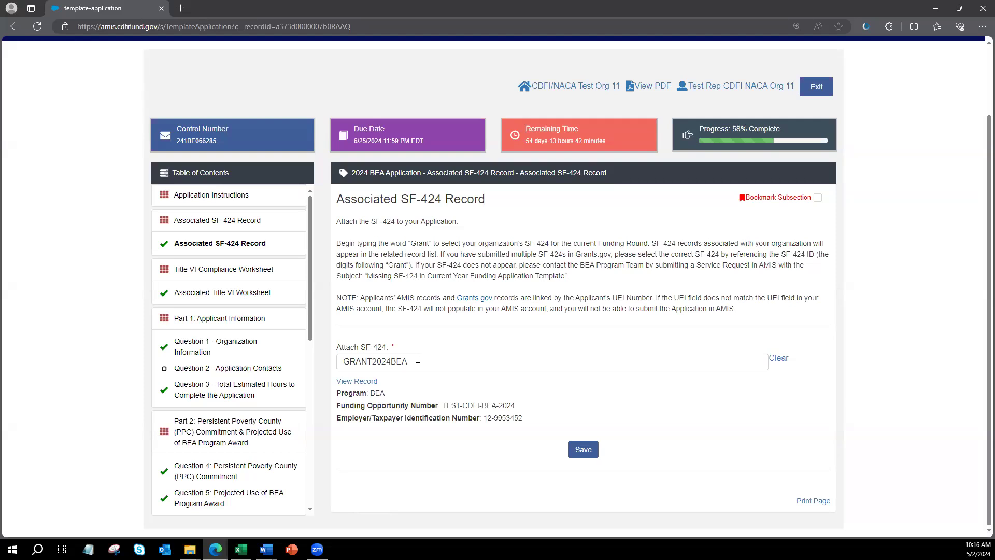
- Search for "grant" in the Attach SF-424 field, attach the record GRANT2024BEA and save the subsection
click(418, 359)
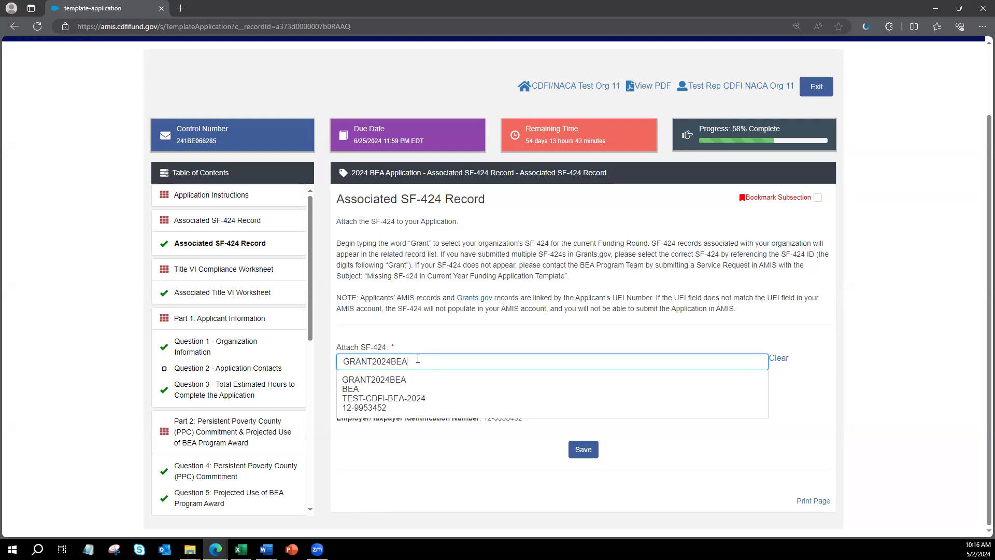
key(BackSpace)
key(BackSpace)
key(BackSpace)
key(BackSpace)
key(BackSpace)
key(BackSpace)
key(BackSpace)
key(BackSpace)
key(BackSpace)
key(BackSpace)
key(BackSpace)
key(BackSpace)
text(grant)
click(375, 379)
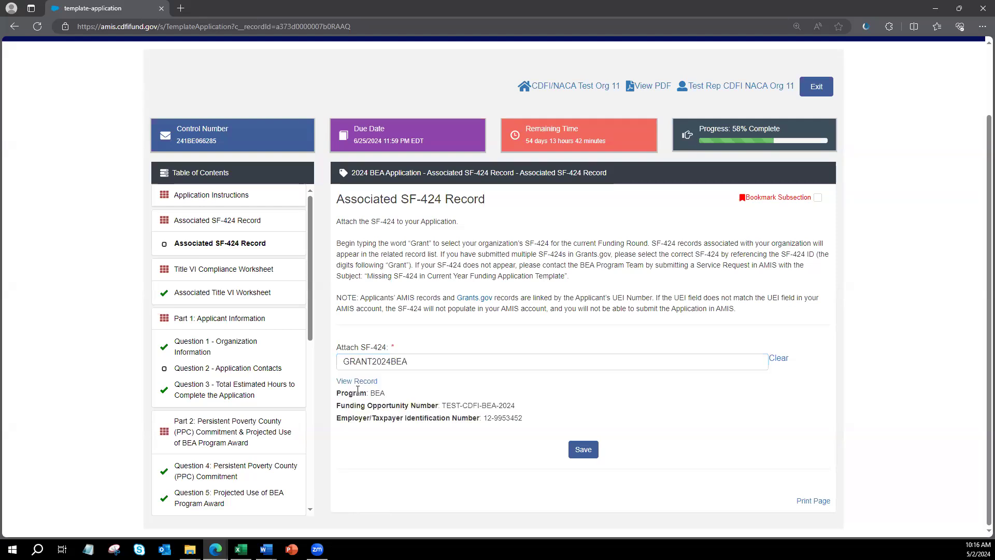
click(582, 450)
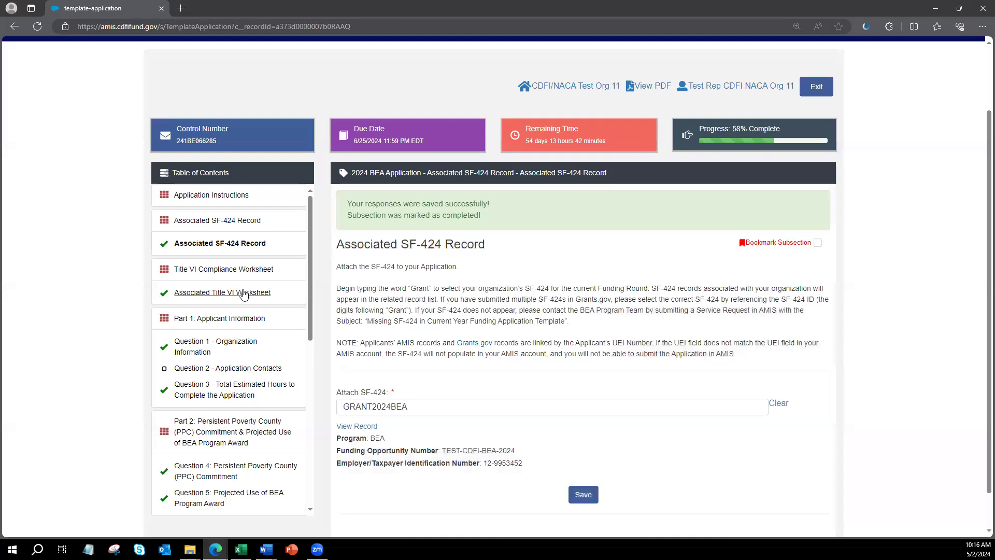
- In the Associated Title VI Worksheet subsection, search for "tit", attach TitleVI-0002633 and save the subsection
click(244, 293)
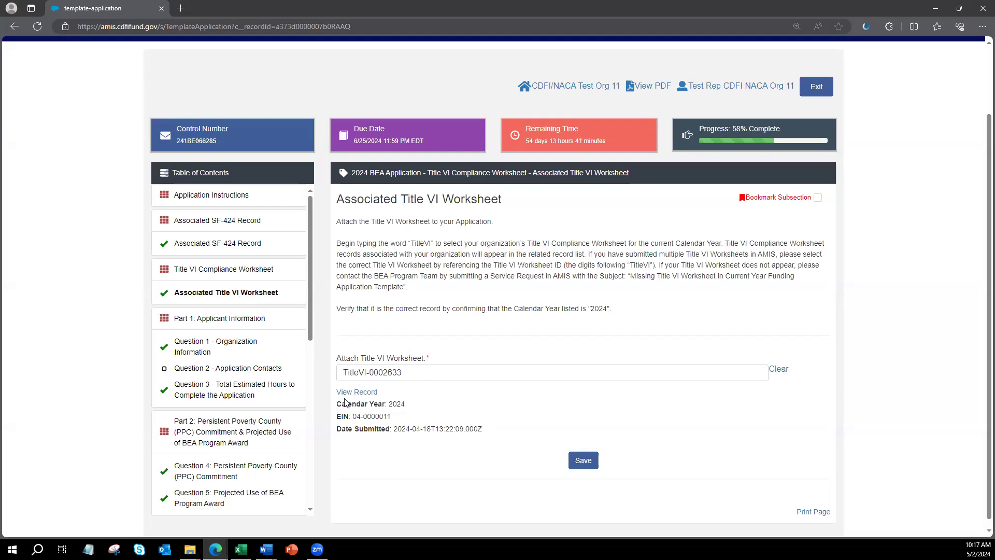
drag(332, 405, 327, 369)
click(358, 372)
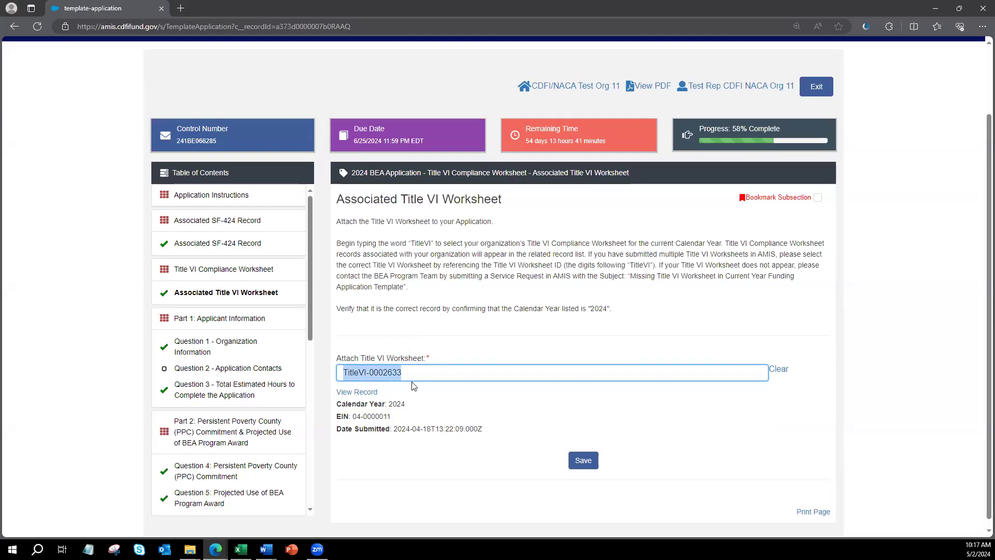
text(tit)
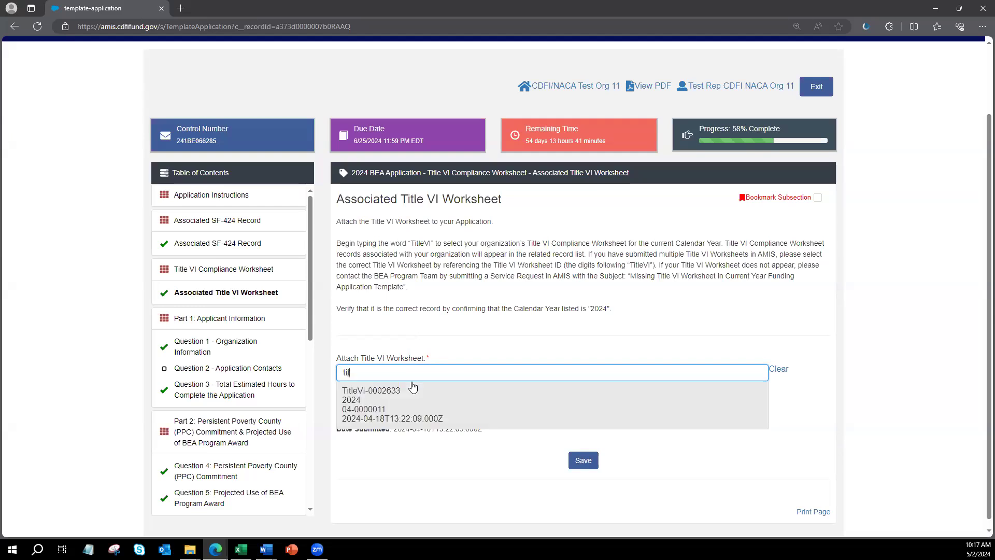
click(412, 389)
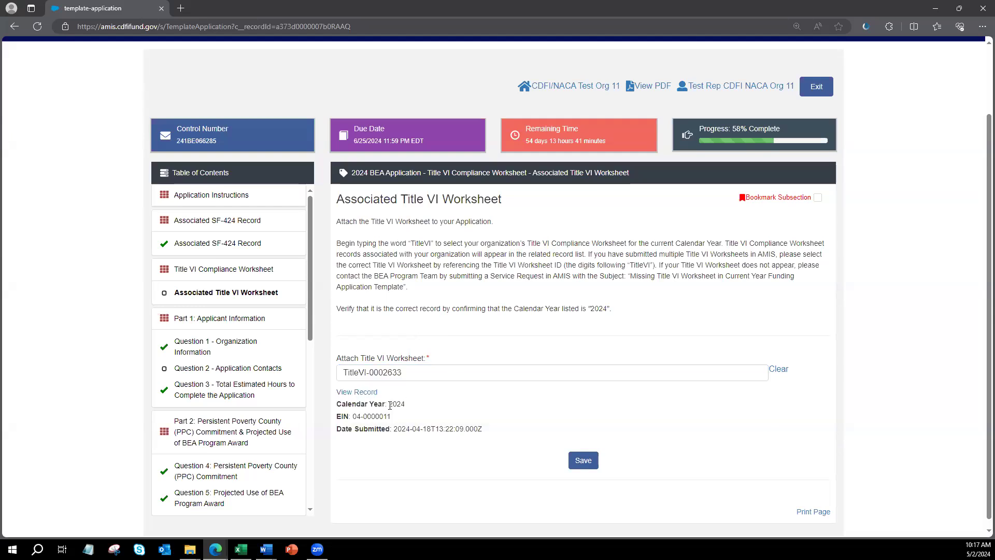
click(584, 459)
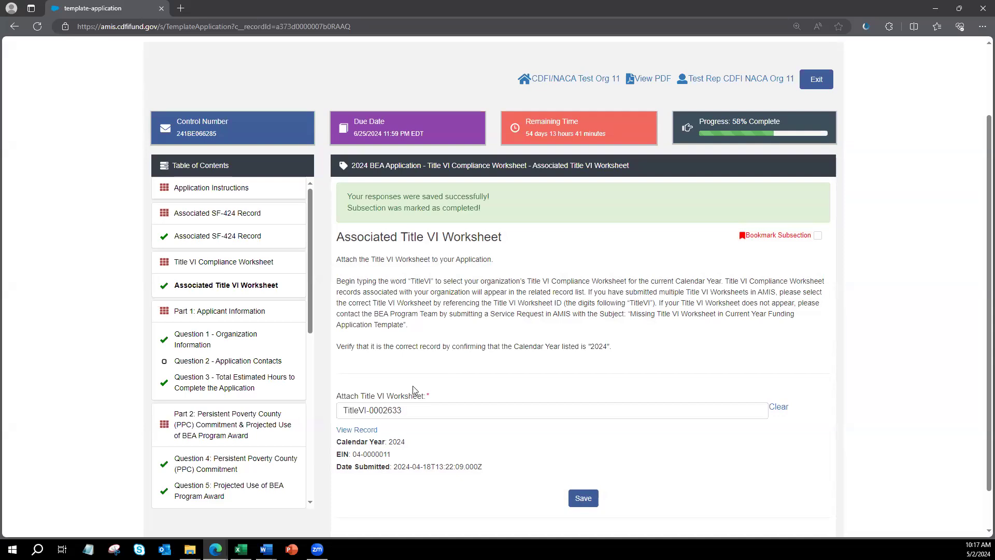
- Open Question 1 - Organization Information and examine its auto-populated and editable fields, from organization name to applicant's headquarters
click(231, 338)
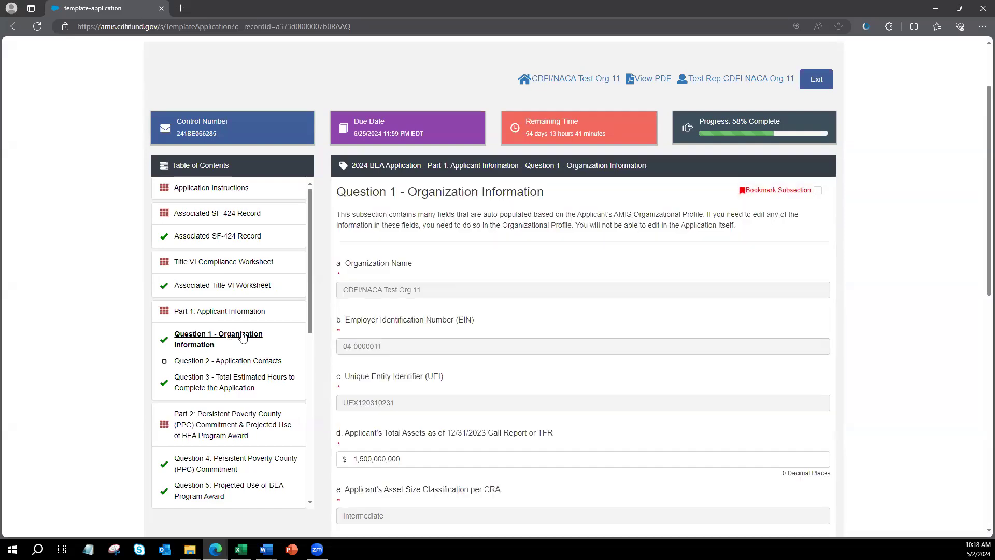
scroll(424, 308, down, 4)
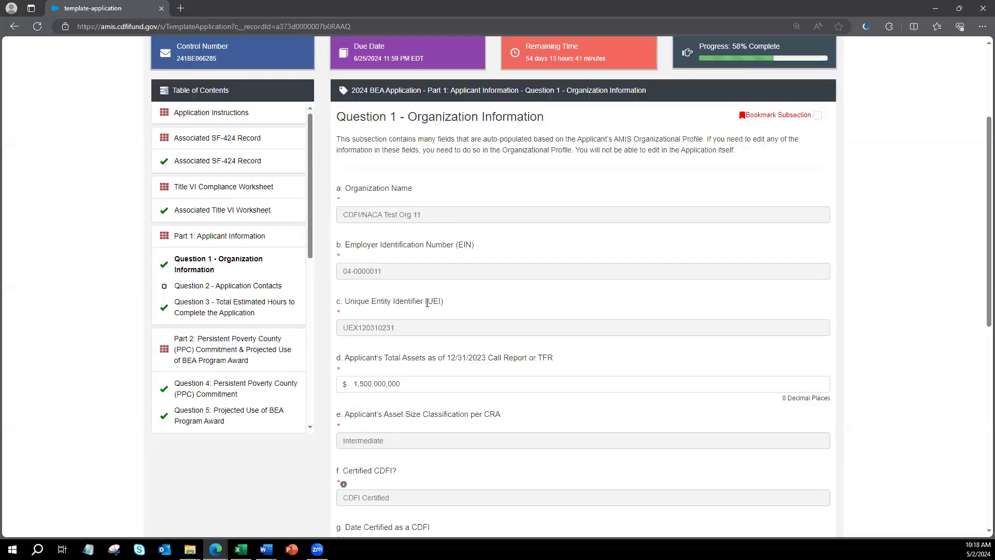
scroll(425, 311, down, 5)
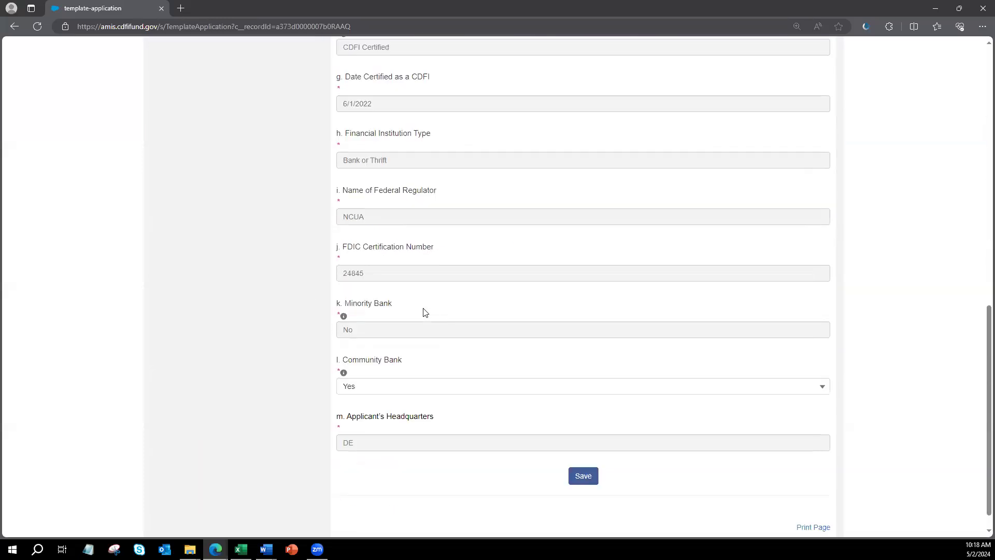
scroll(424, 312, up, 10)
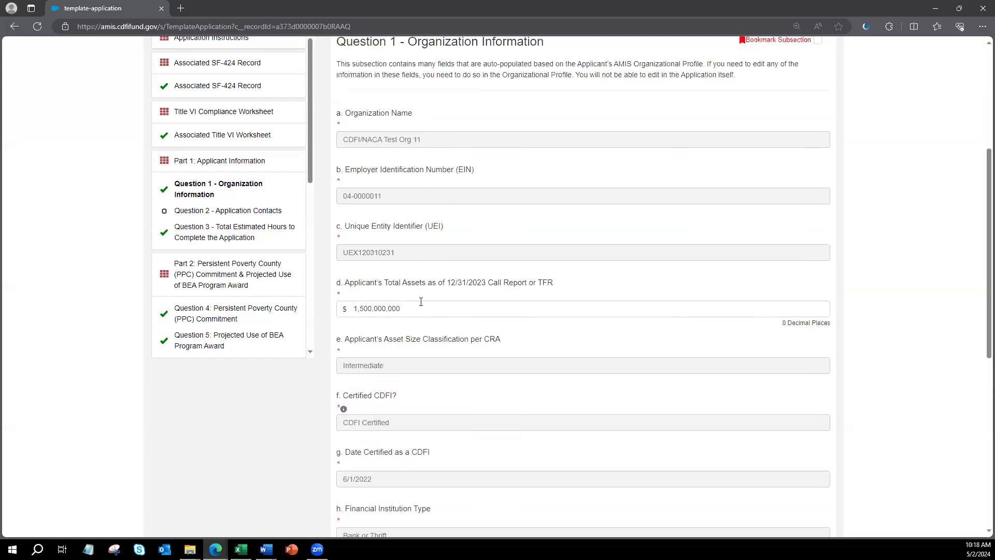
scroll(421, 306, down, 3)
scroll(434, 344, down, 2)
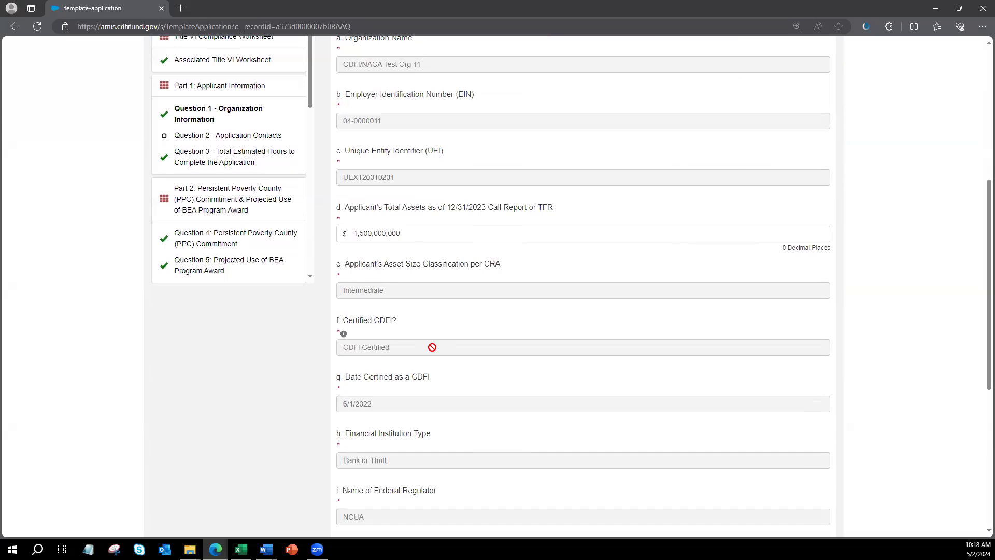
scroll(433, 347, down, 3)
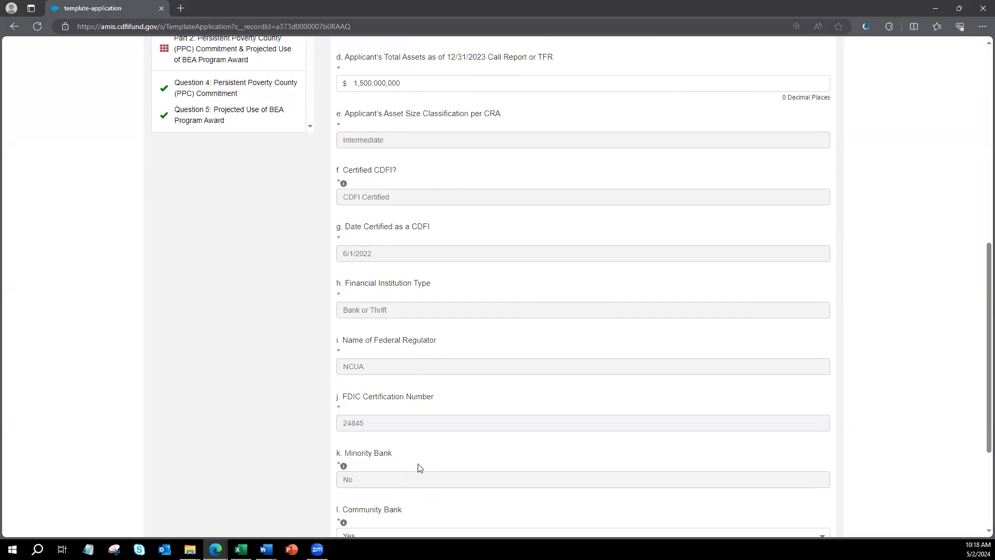
scroll(469, 390, down, 3)
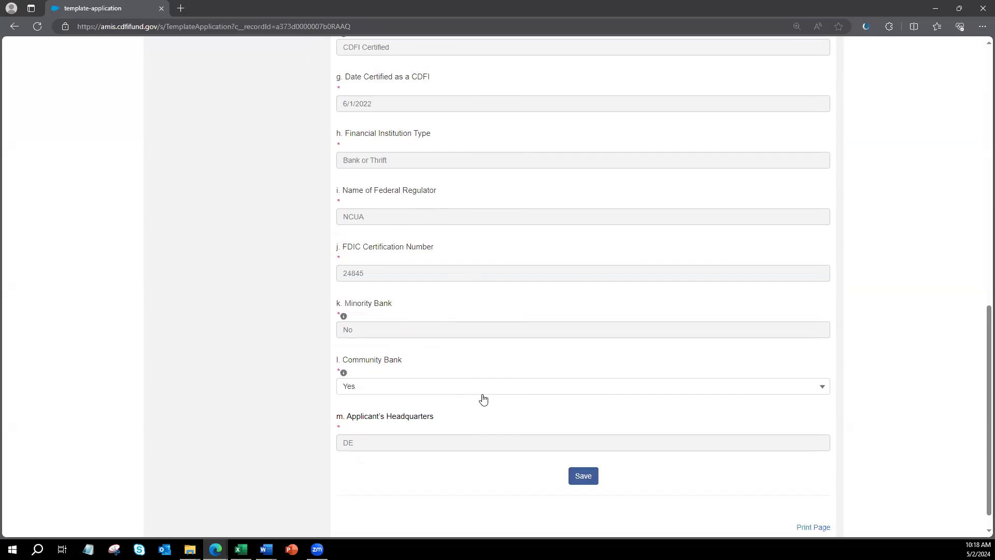
scroll(469, 382, up, 2)
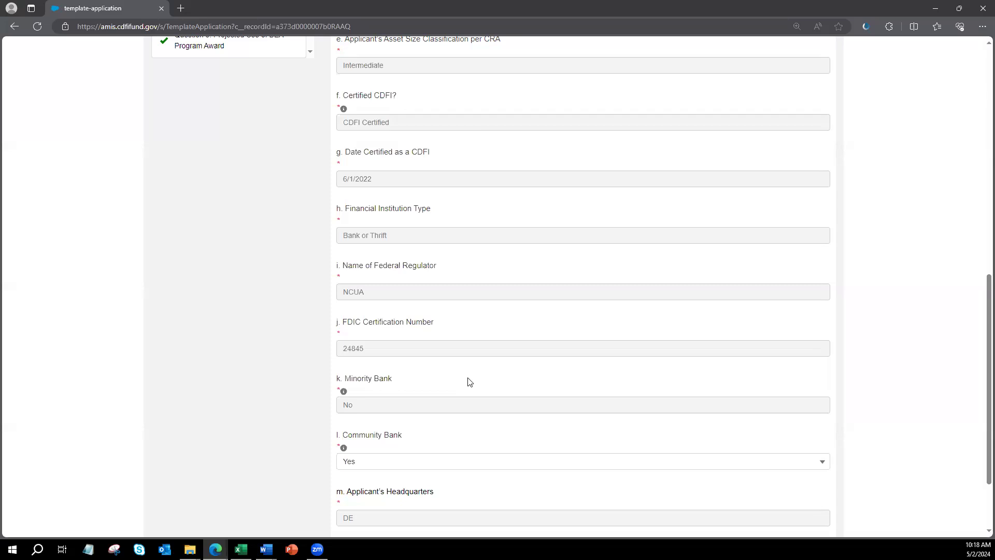
scroll(451, 371, up, 6)
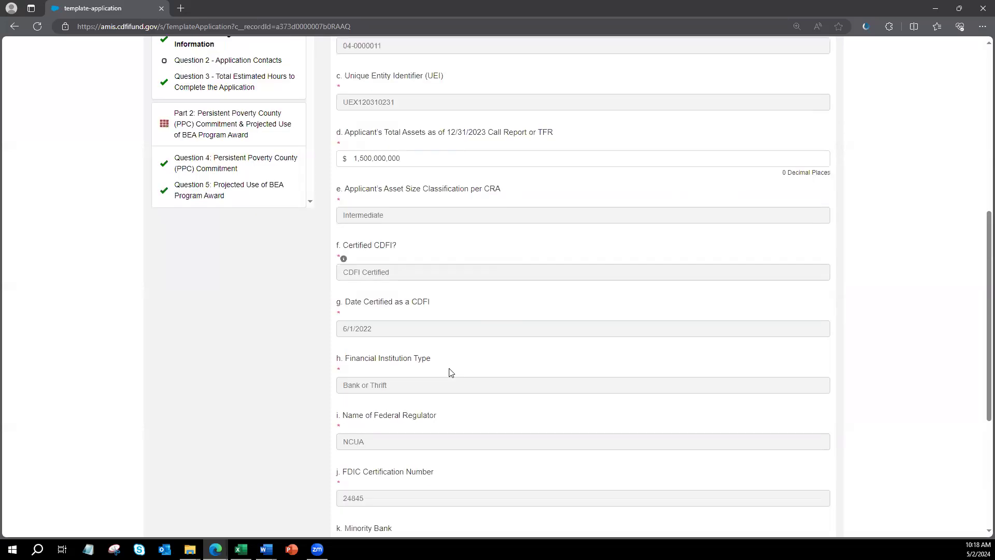
- Set the Applicant's Total Assets as of 12/31/2023 to $300,000,000
drag(414, 240, 339, 233)
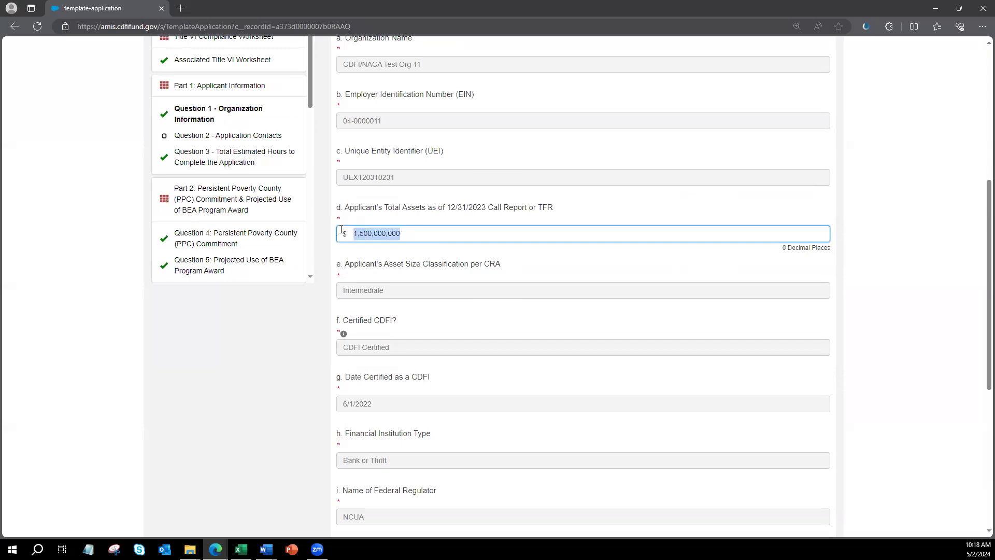
key(BackSpace)
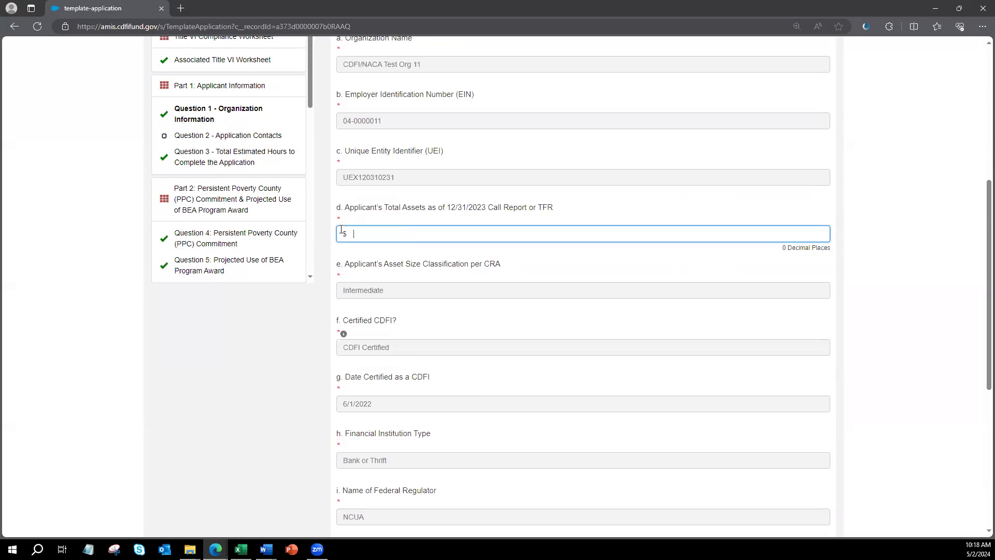
text(300,000,000)
click(487, 317)
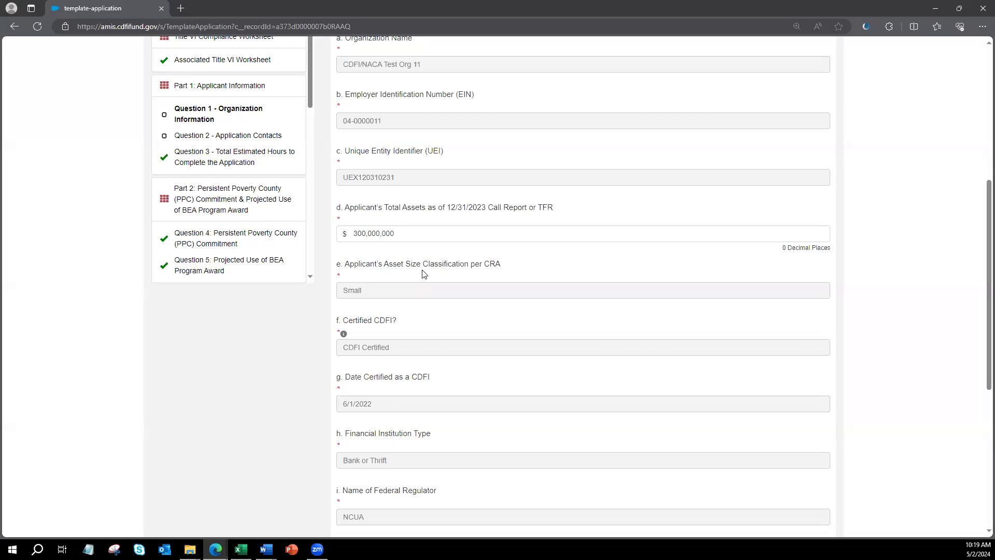
- Set the Applicant's Total Assets as of 12/31/2023 to $3,000,000,000 to test the CRA asset size classification
click(361, 234)
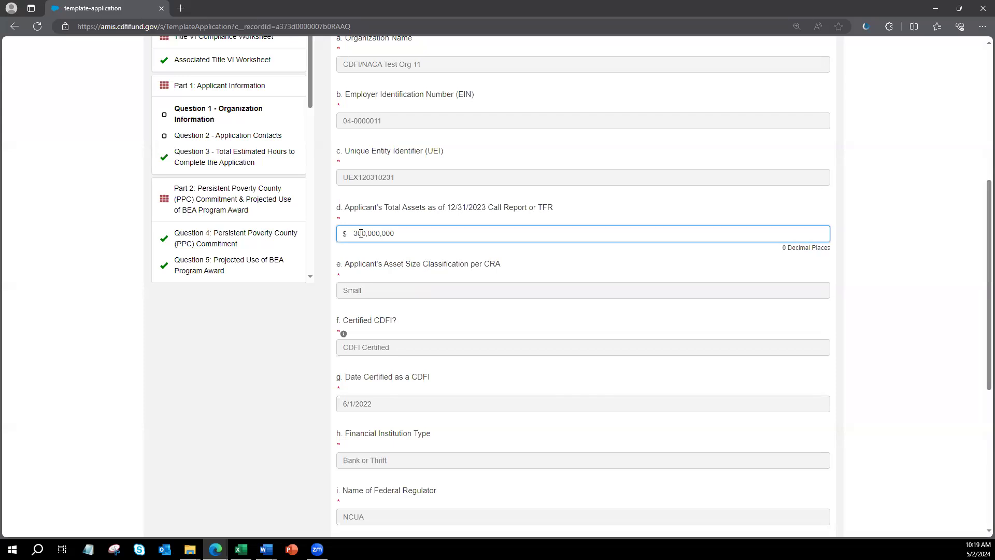
text(0)
click(434, 322)
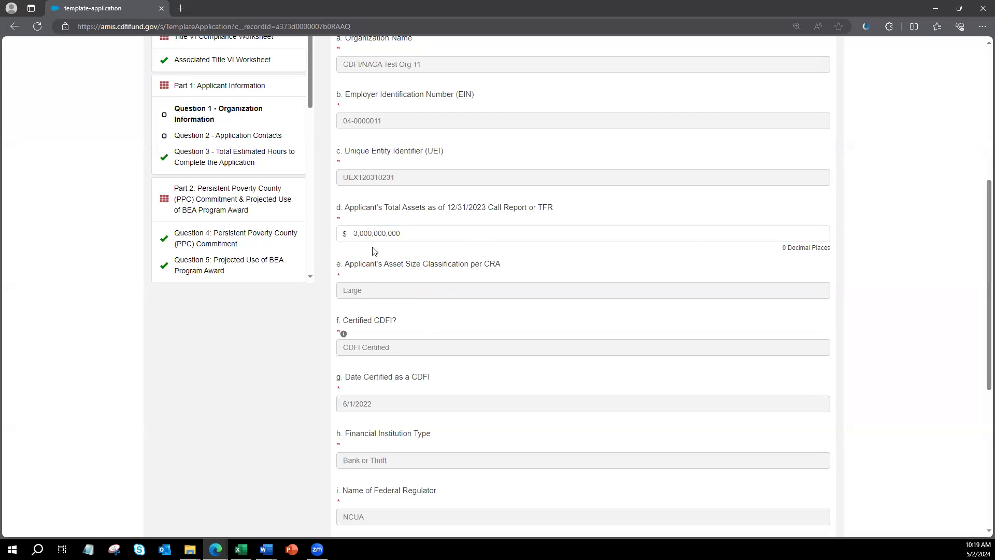
- Set the Applicant's Total Assets as of 12/31/2023 to $1,500,000,000
drag(364, 231, 342, 232)
text(1,5)
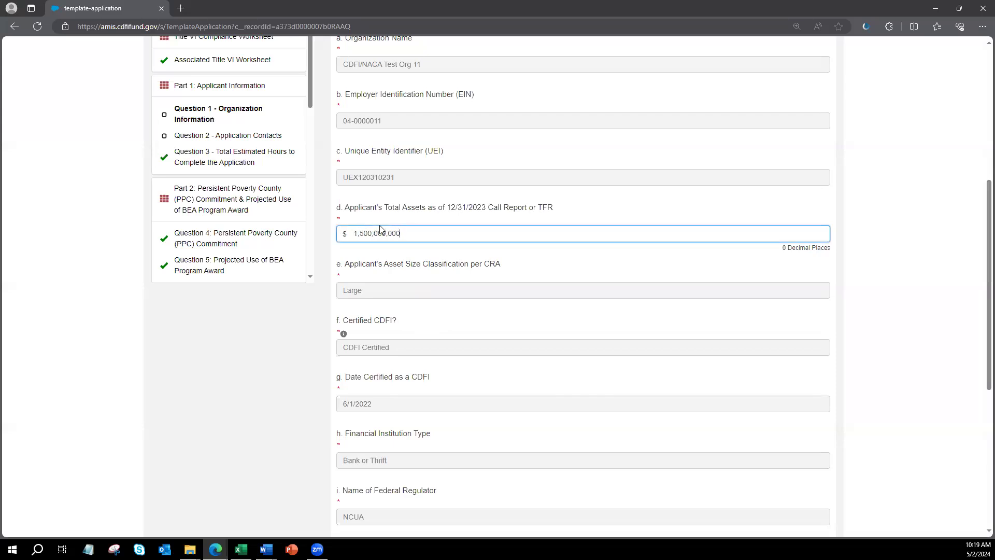
click(435, 295)
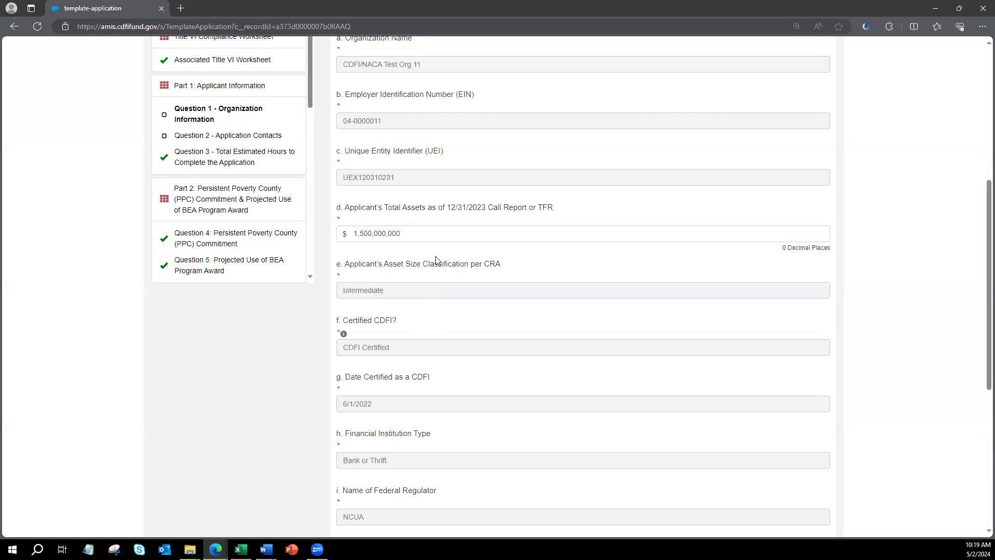
- Check the Community Bank answer choices and help text, keep the answer Yes, and save the Question 1 subsection
scroll(433, 261, down, 6)
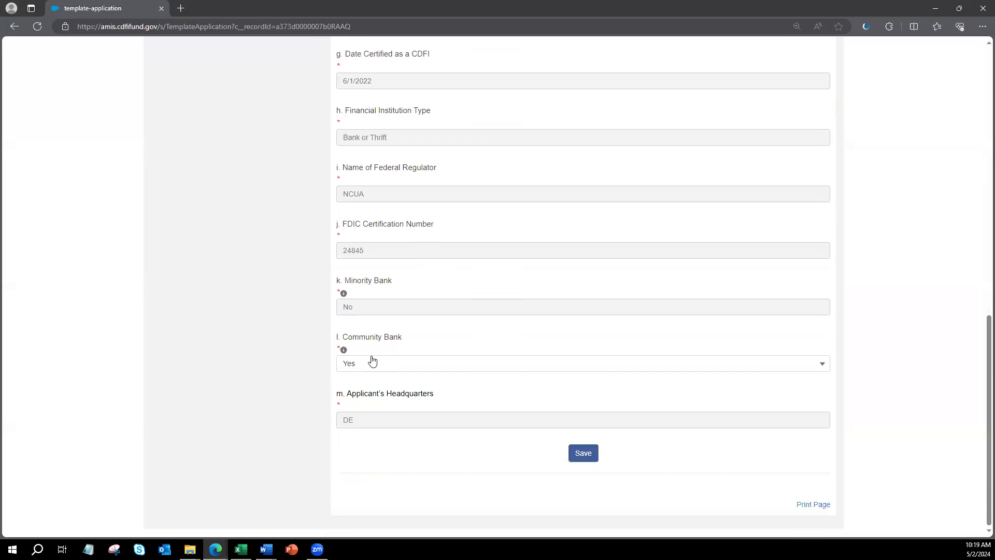
click(373, 364)
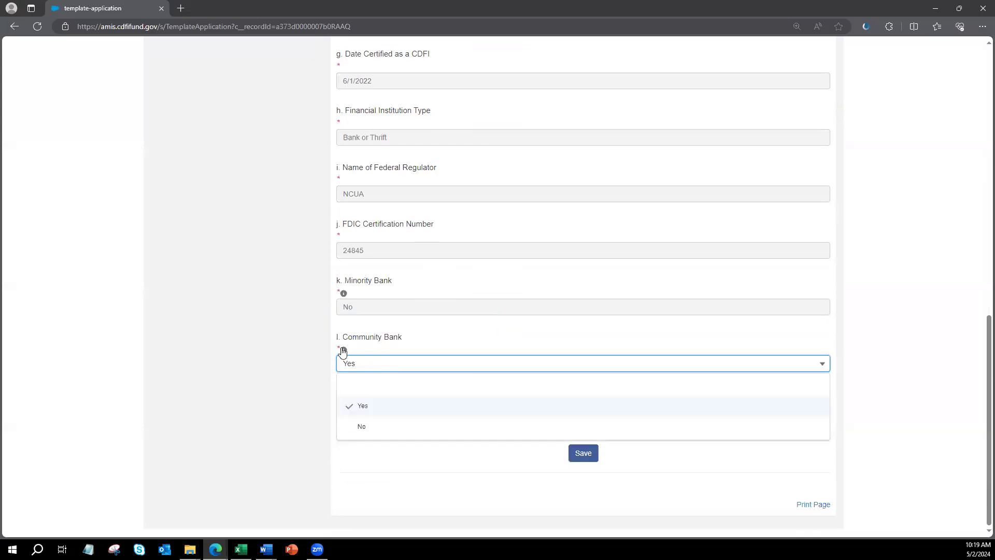
mouse_move(343, 352)
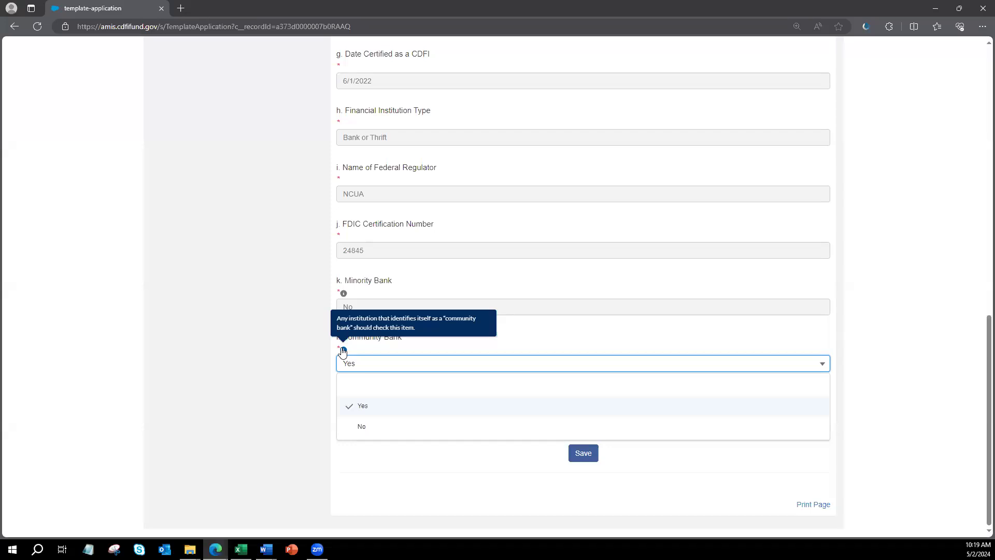
click(328, 353)
click(570, 453)
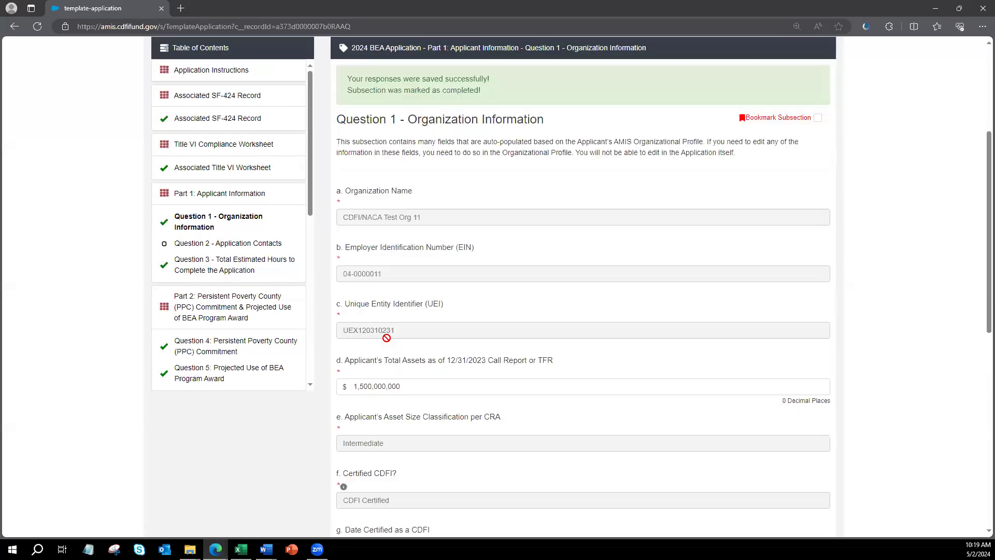
- In Question 2 - Application Contacts, select the contact titled VP as Application Authorized Representative and save the subsection
click(251, 246)
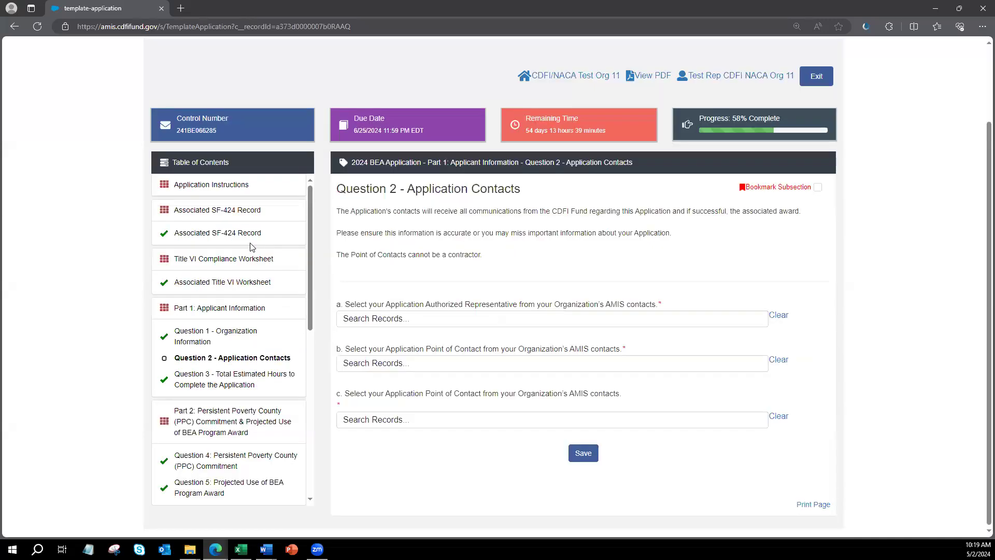
click(470, 323)
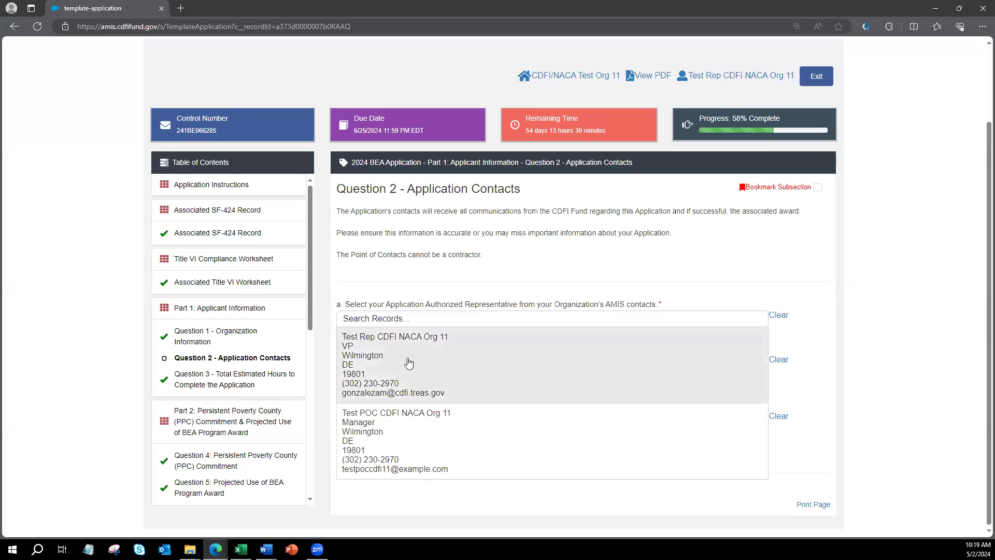
click(409, 362)
scroll(547, 437, down, 2)
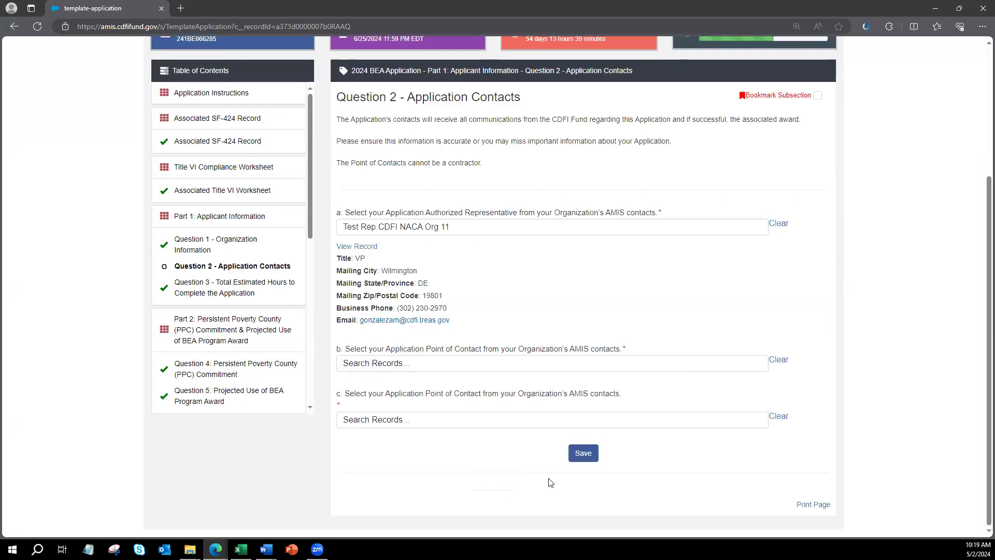
click(579, 459)
- Open Question 3 - Total Estimated Hours to Complete the Application and read the guidance on which activities to count
drag(284, 328, 284, 320)
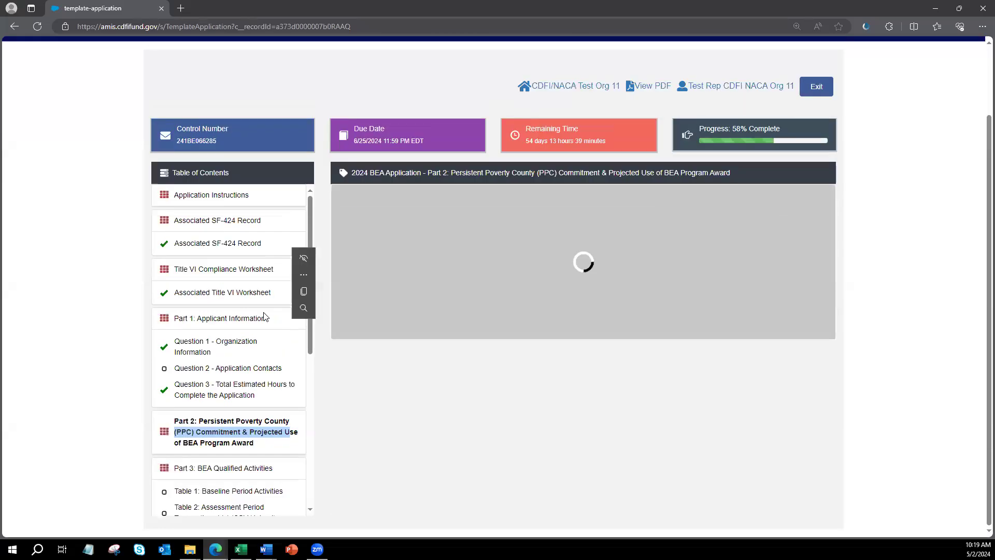
click(227, 389)
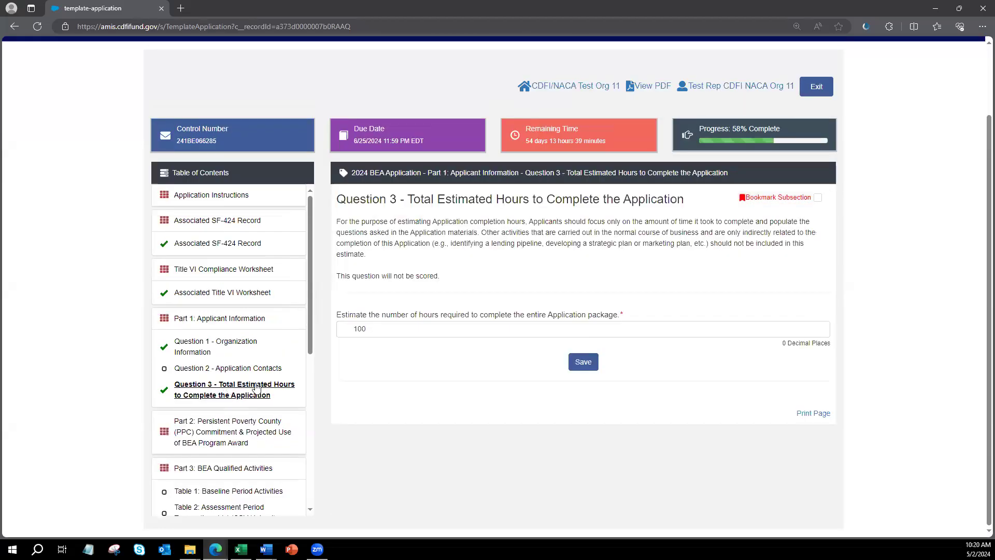
drag(348, 221, 500, 257)
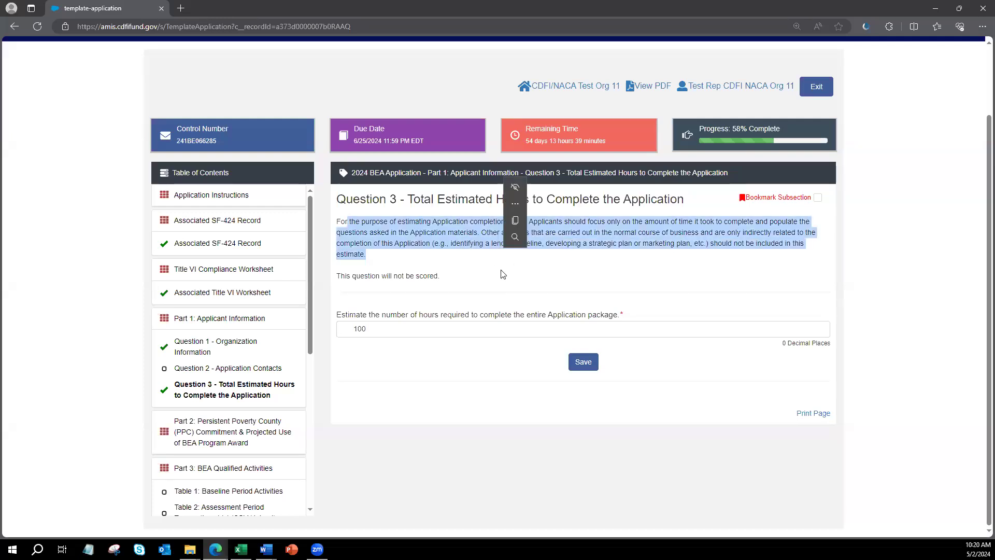
click(473, 284)
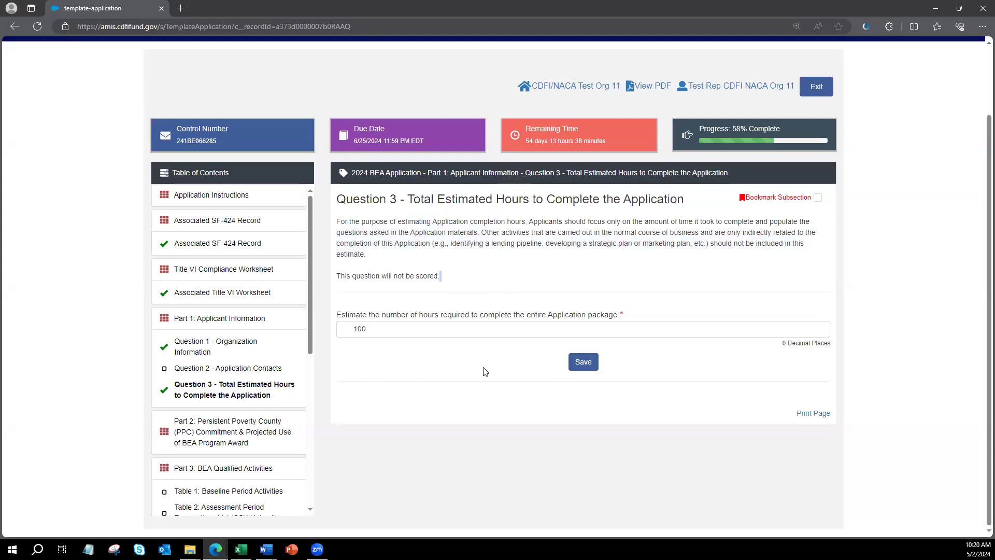
- In Part 2, open Question 4 and save it with a Persistent Poverty County (PPC) Commitment of 50%
scroll(238, 428, down, 1)
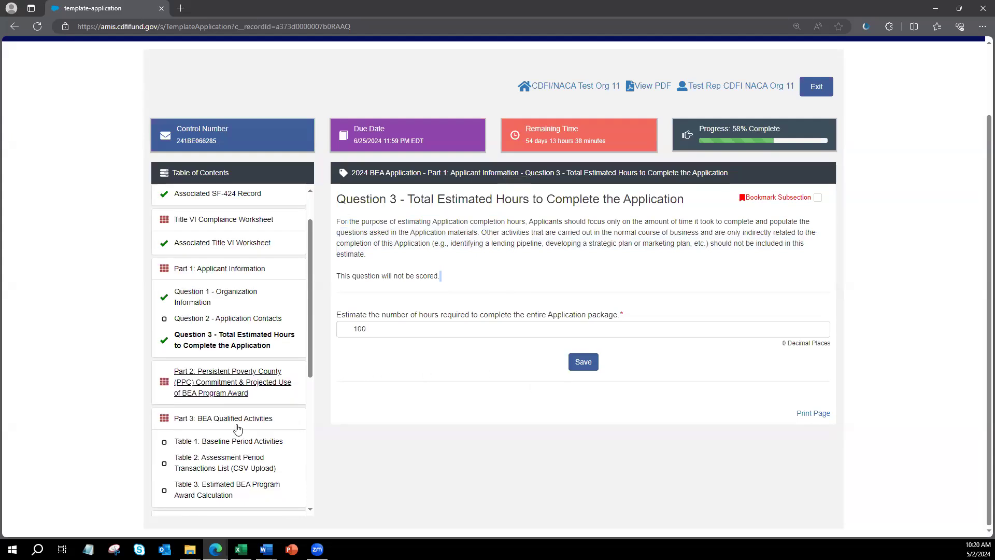
click(235, 379)
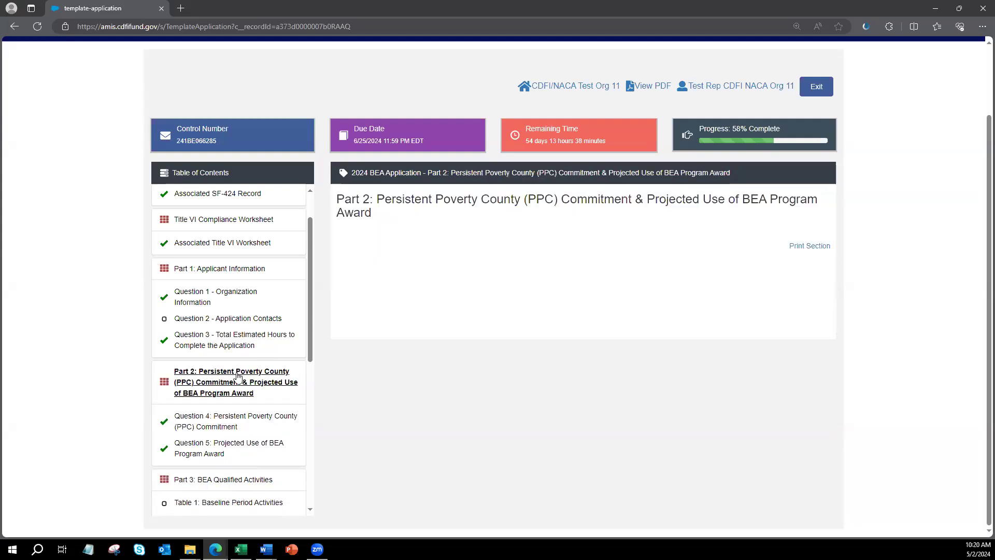
click(226, 422)
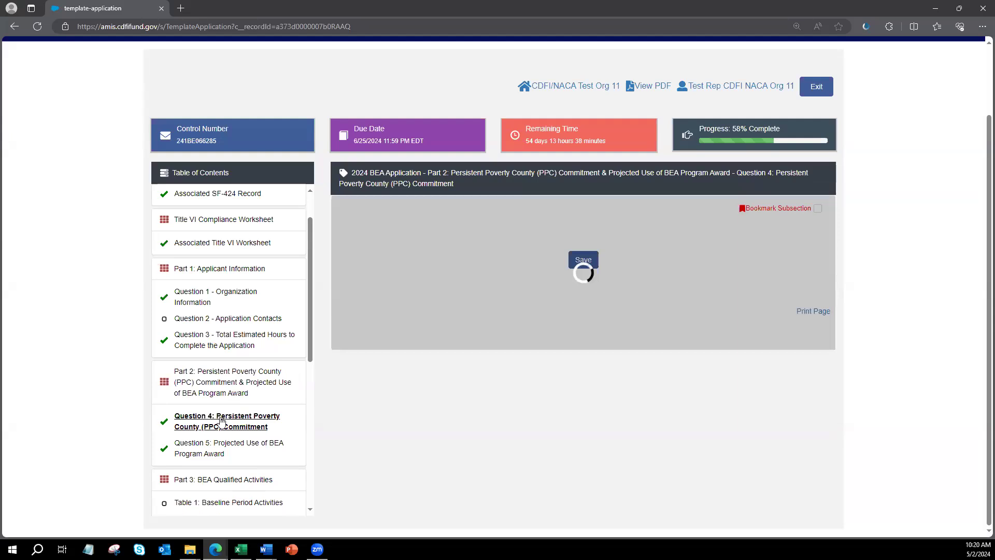
click(614, 348)
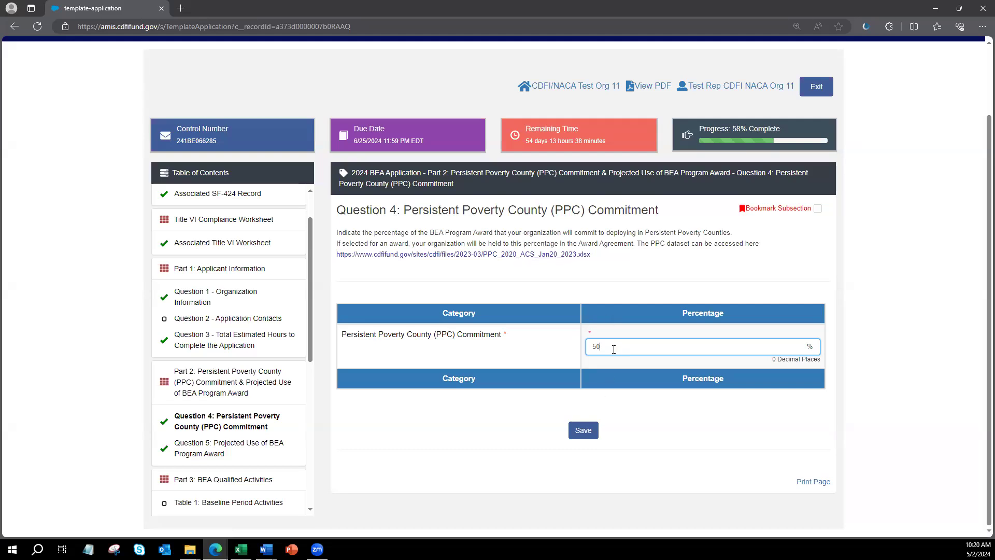
click(595, 429)
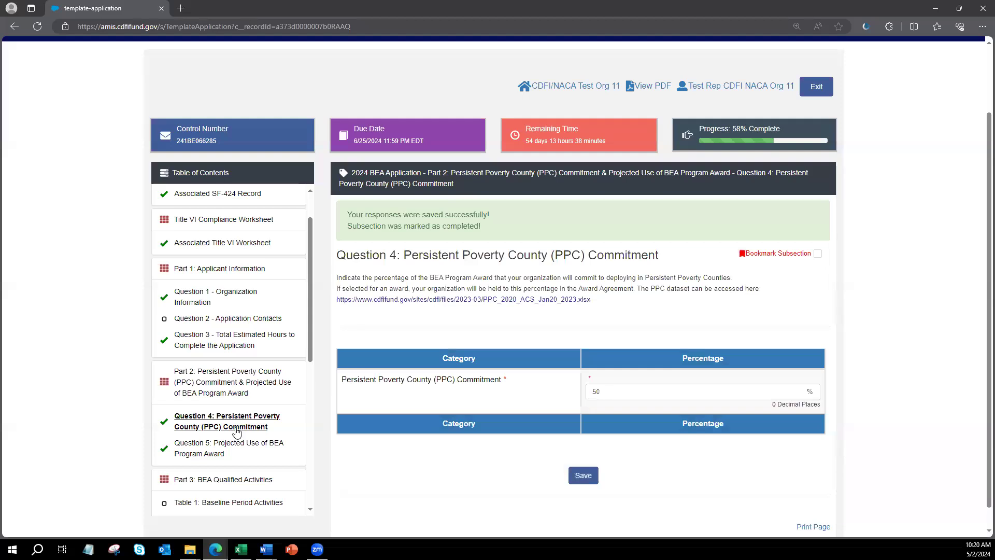
- Open Question 5: Projected Use of BEA Program Award and review its activity and expense percentages
scroll(231, 431, down, 1)
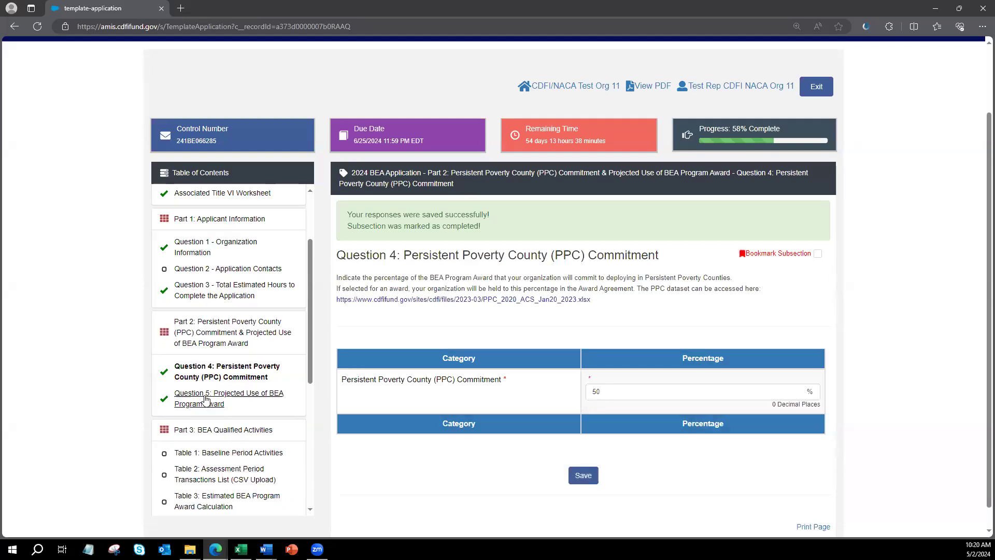
click(206, 398)
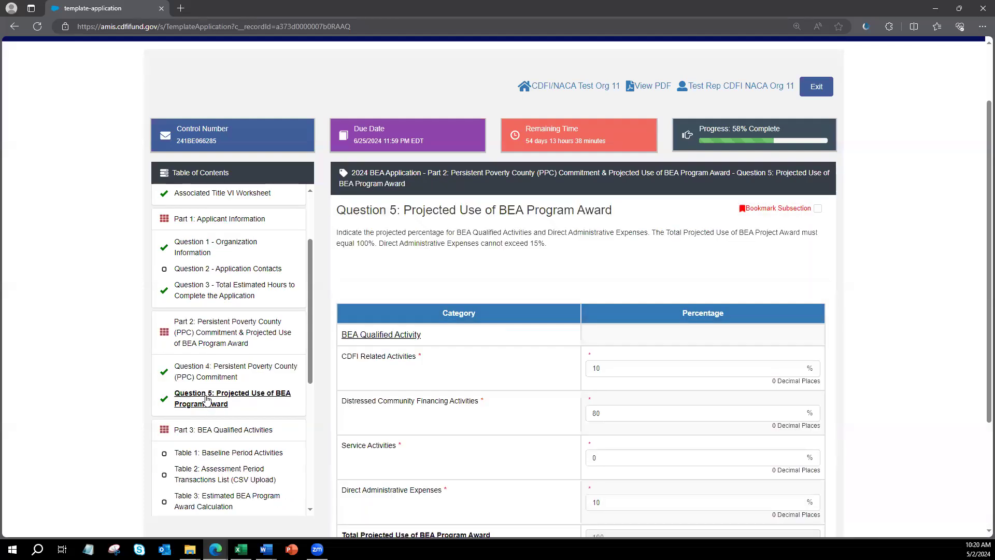
scroll(518, 422, down, 2)
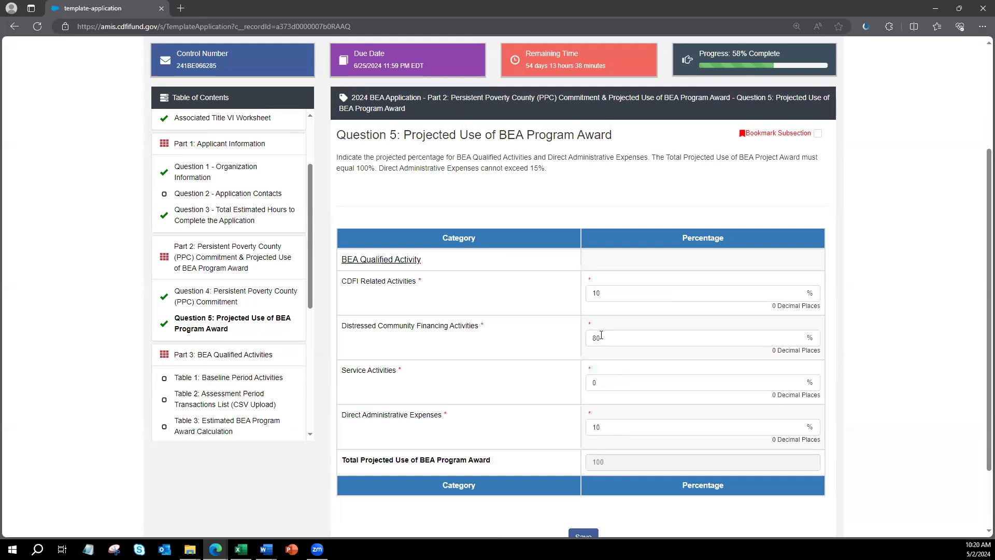
- Set Direct Administrative Expenses to 20% and save the subsection to test its validation
click(604, 426)
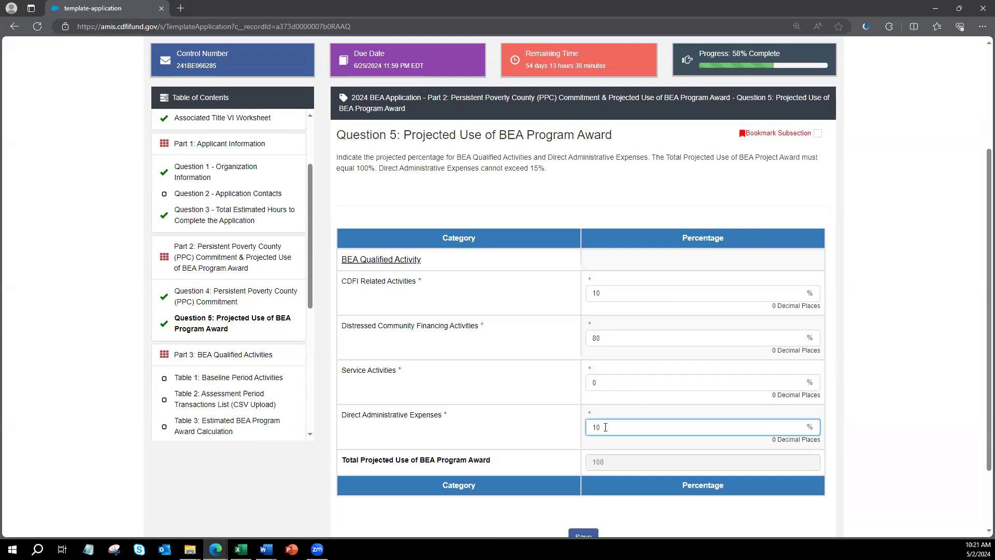
key(BackSpace)
key(BackSpace)
text(20)
scroll(606, 430, down, 2)
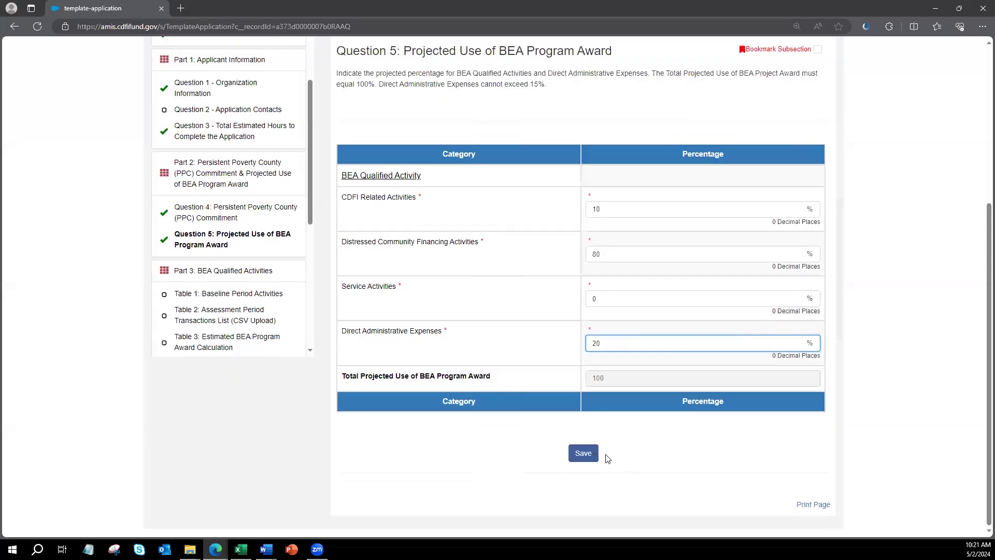
click(585, 453)
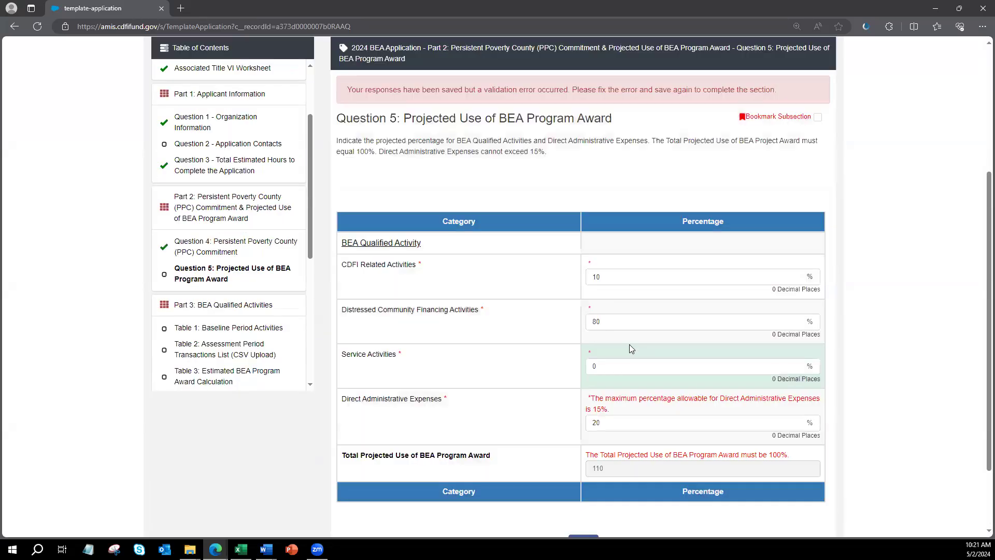
- Read the validation message for Direct Administrative Expenses, set that percentage to 10 and save Question 5 again
scroll(653, 430, down, 2)
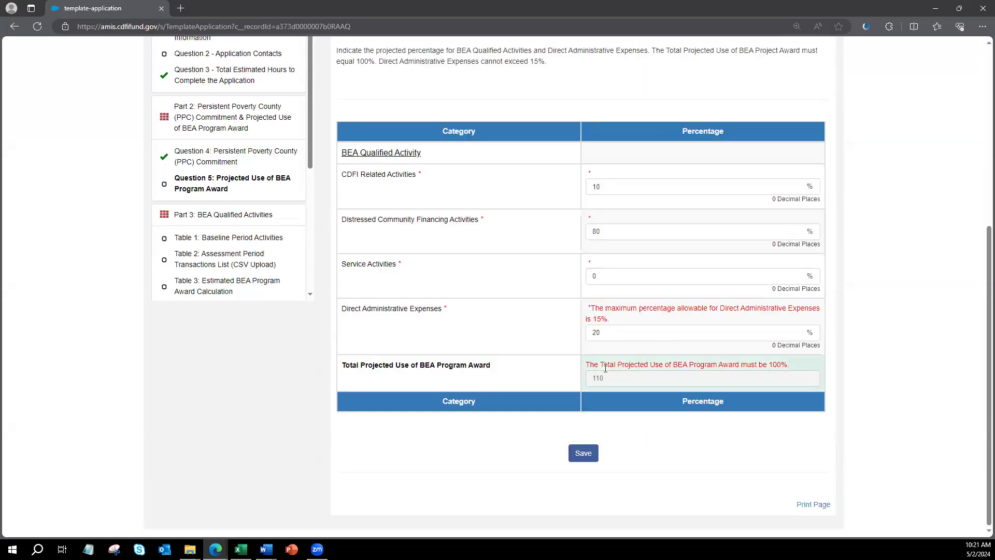
drag(591, 309, 731, 320)
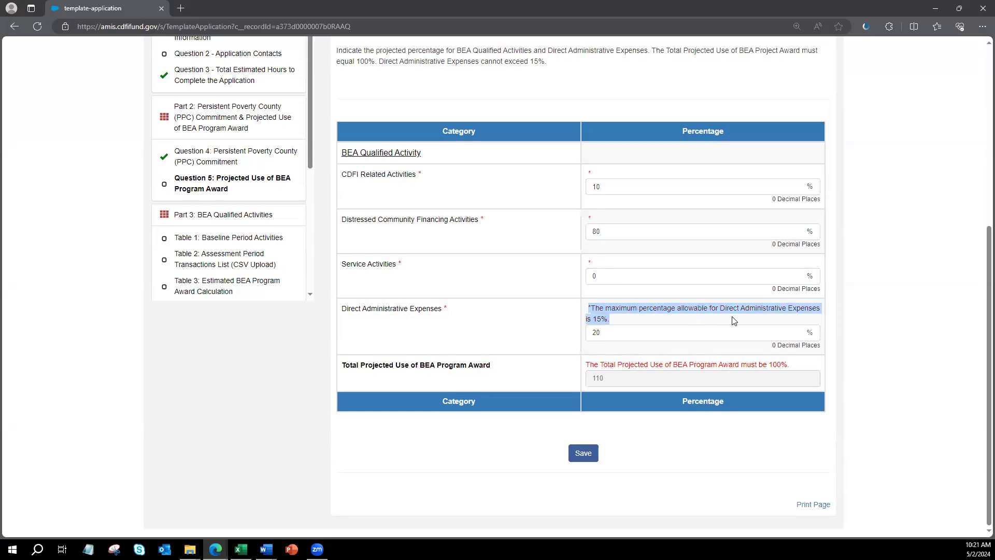
click(620, 335)
key(BackSpace)
key(BackSpace)
text(10)
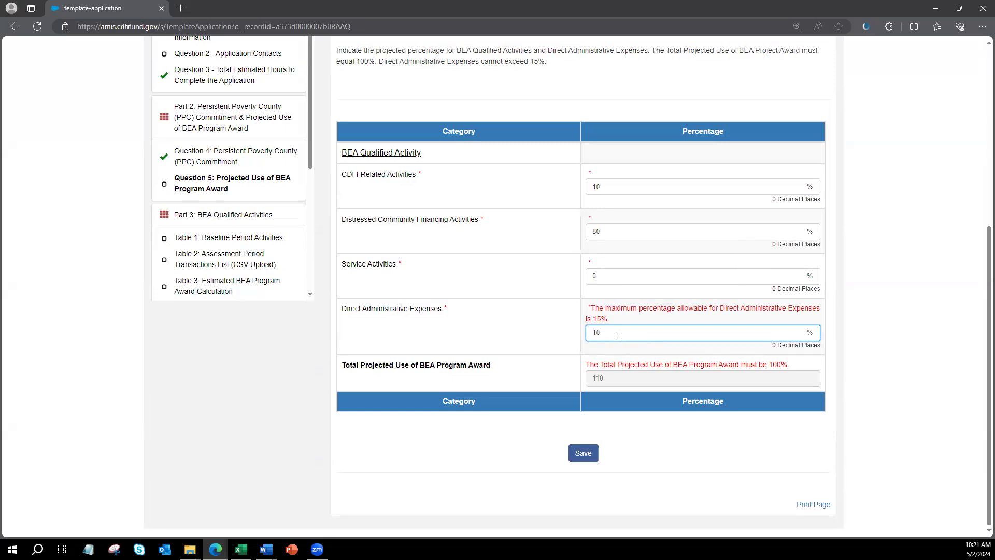
click(584, 453)
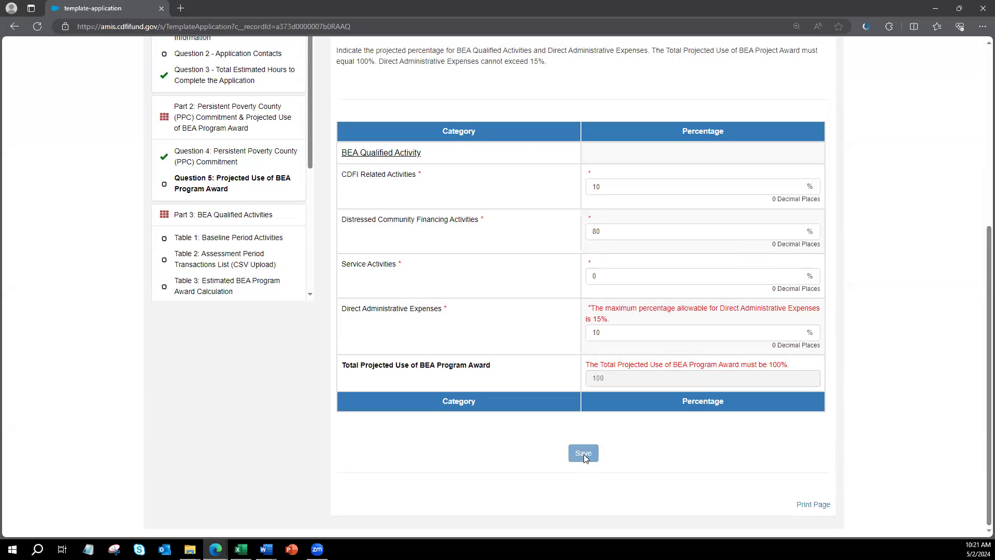
click(584, 453)
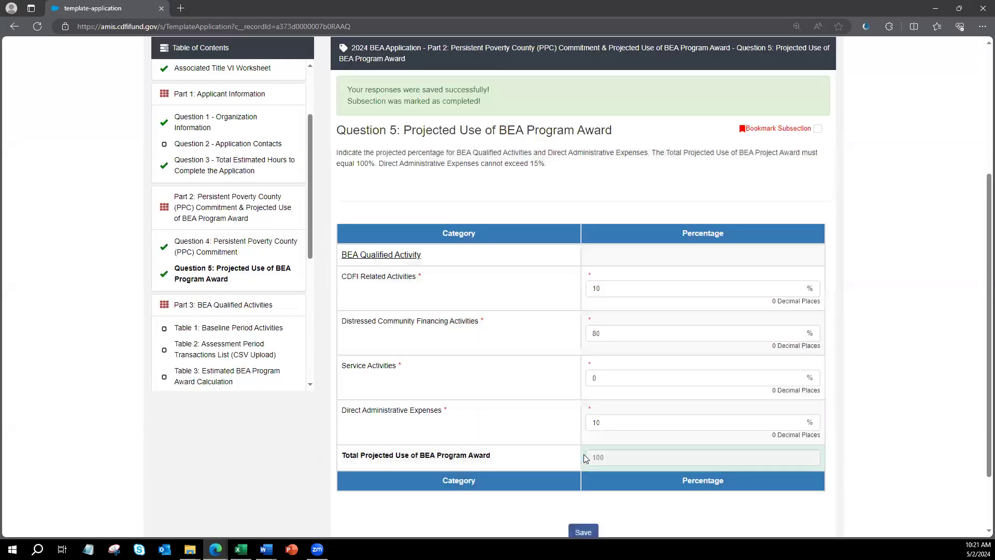
- Open Table 1: Baseline Period Activities, review its amounts and save it with both targeted service amounts blank to test validation
click(218, 329)
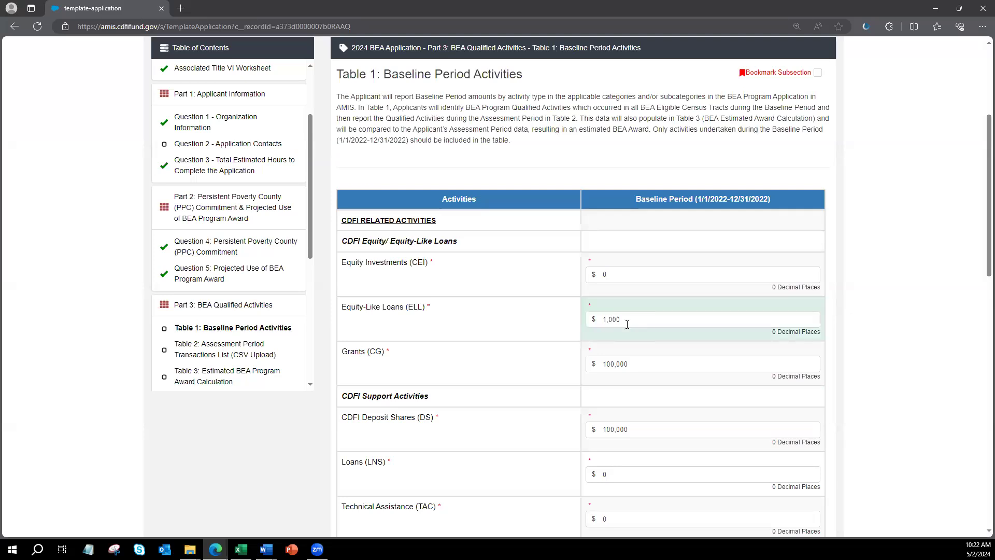
click(633, 276)
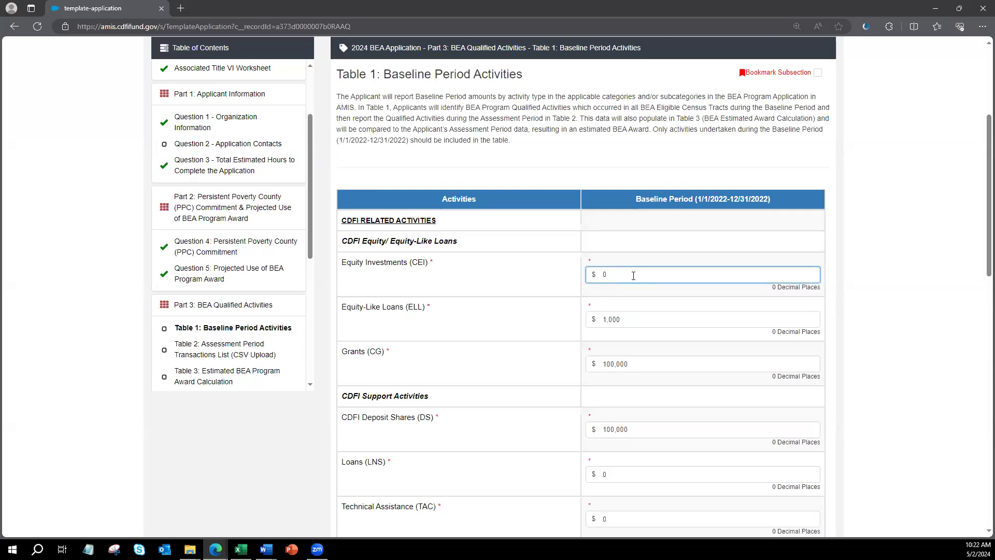
scroll(634, 276, down, 3)
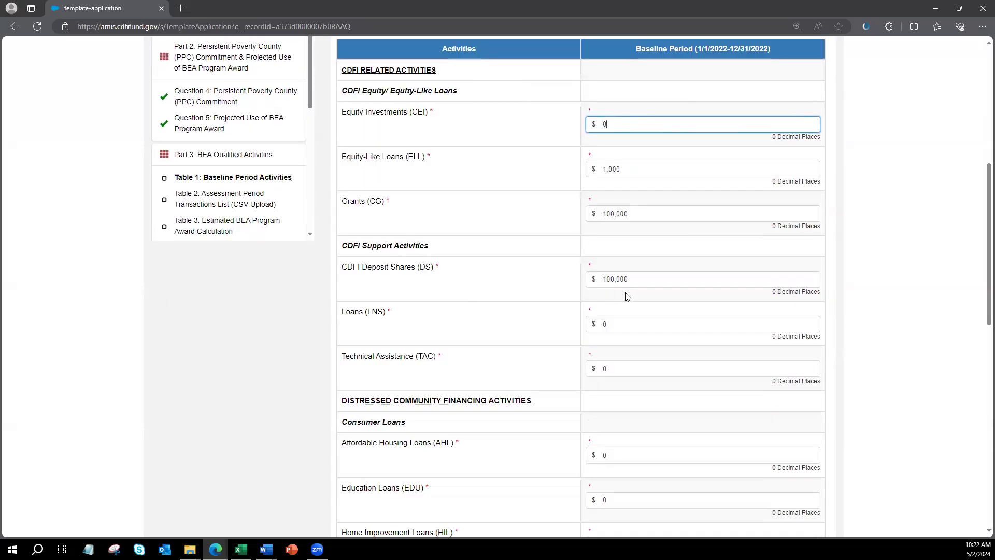
scroll(628, 174, down, 4)
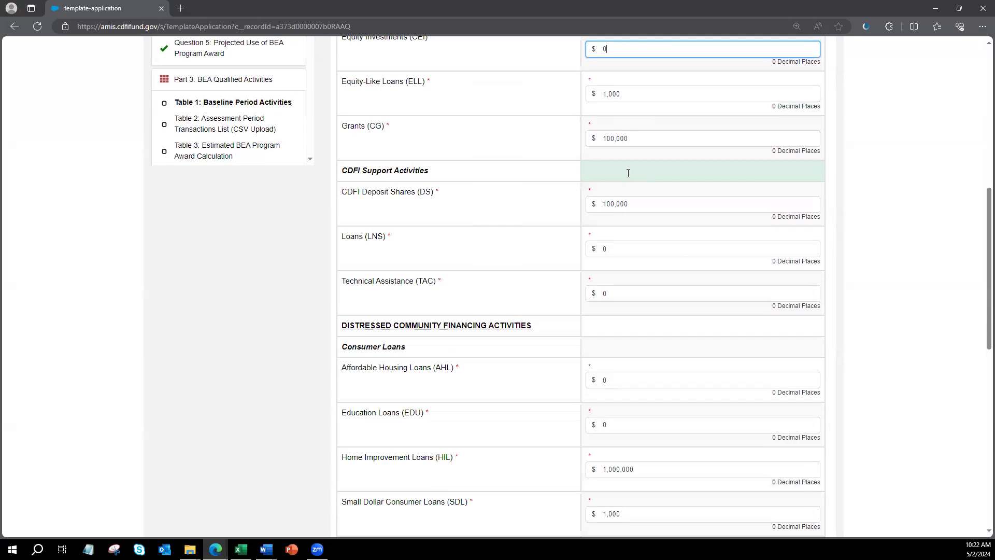
scroll(628, 173, down, 3)
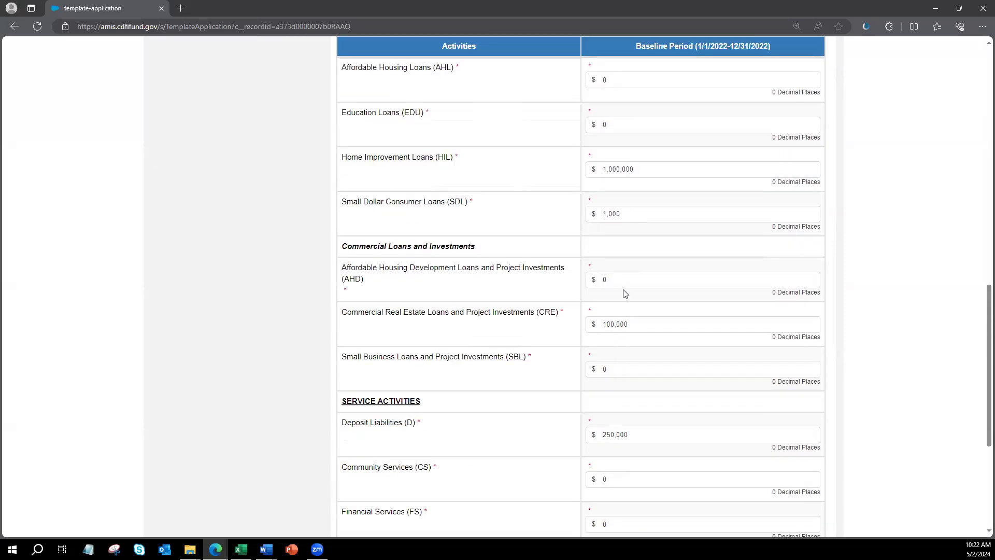
scroll(630, 323, down, 5)
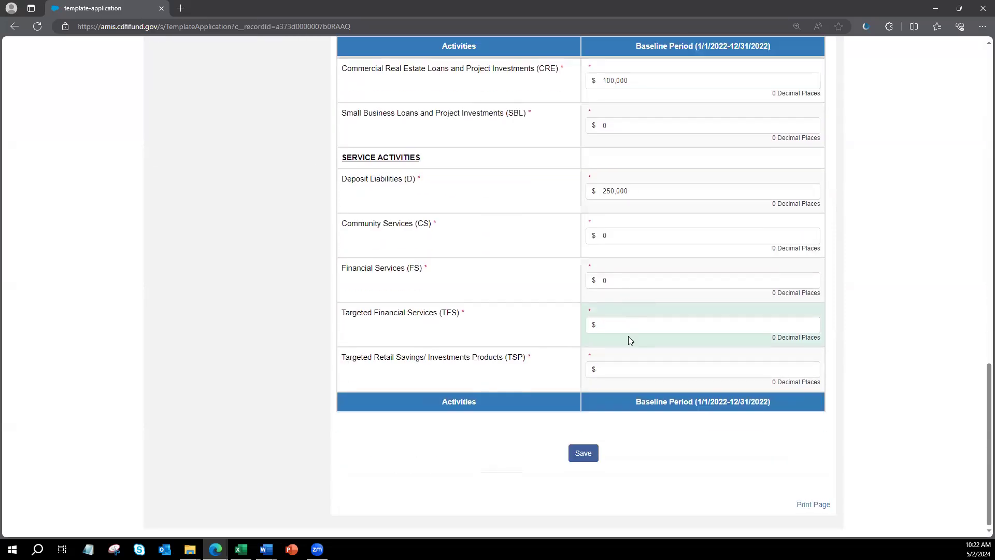
click(622, 324)
click(582, 452)
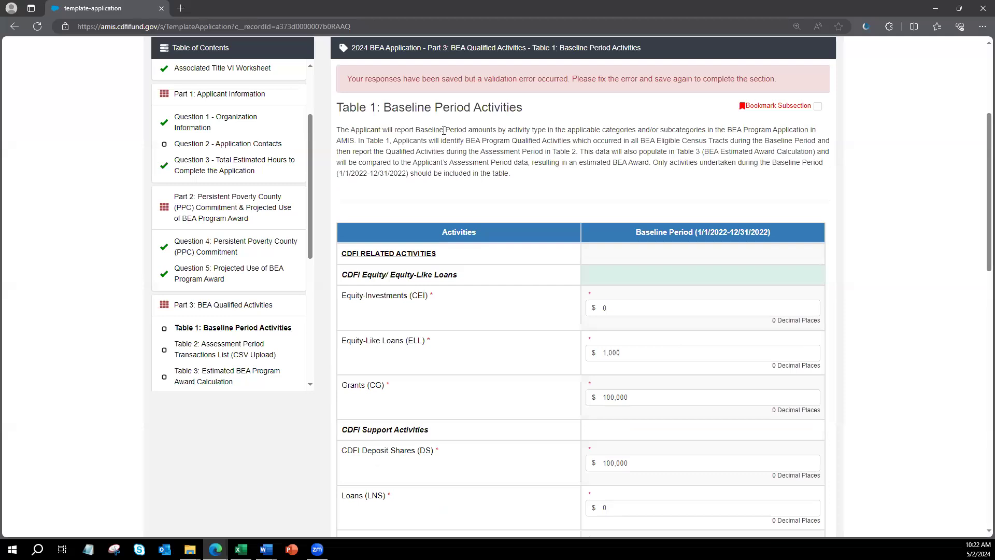
- In Table 1, set Targeted Financial Services (TFS) to 1,000 and Targeted Retail Savings/Investments Products (TSP) to 2,000, and save the table
drag(364, 83, 659, 83)
drag(982, 192, 982, 446)
click(635, 324)
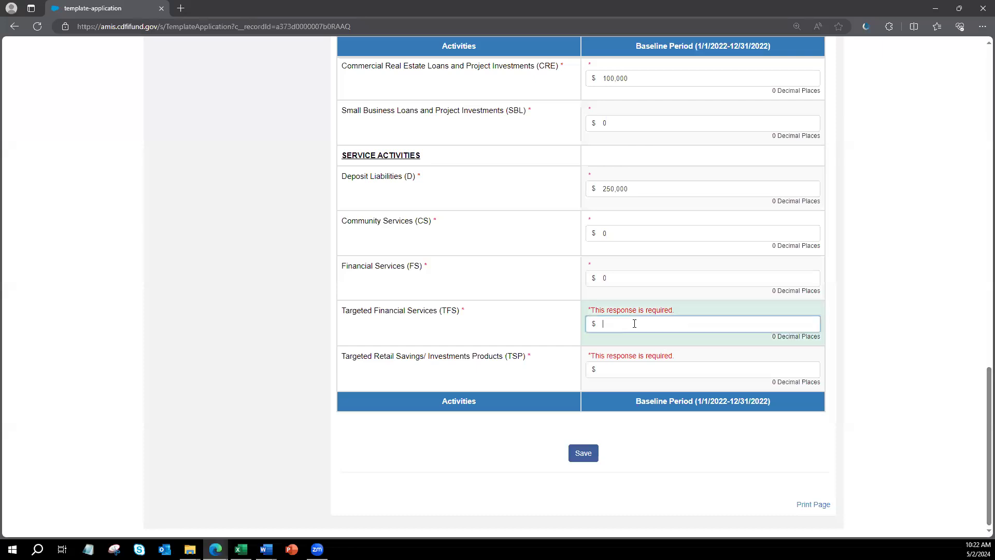
text(1000)
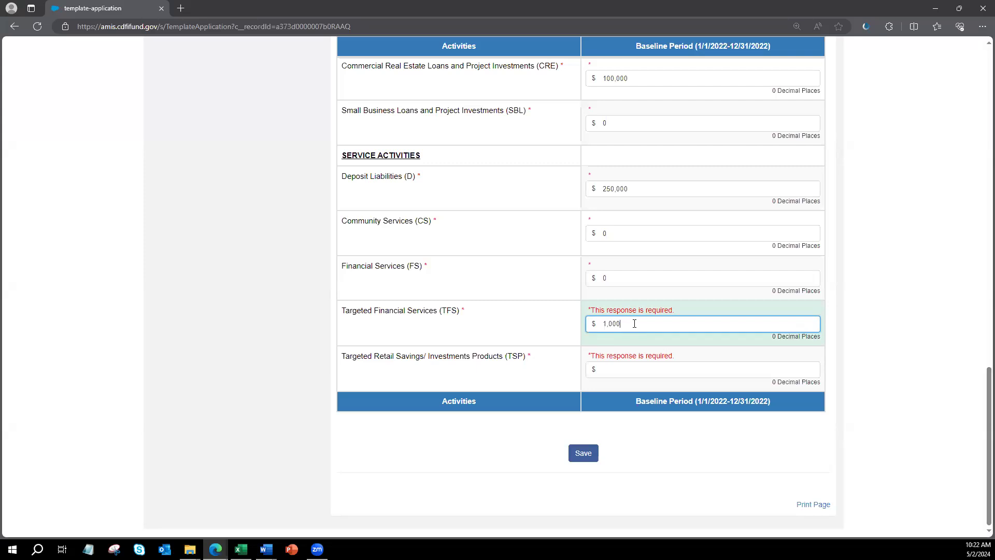
click(608, 369)
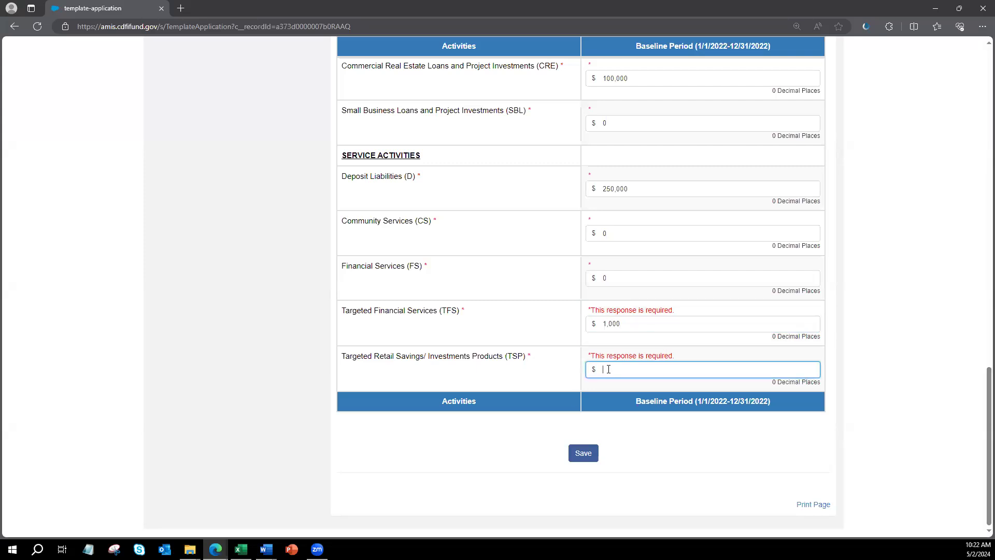
text(2000)
click(584, 458)
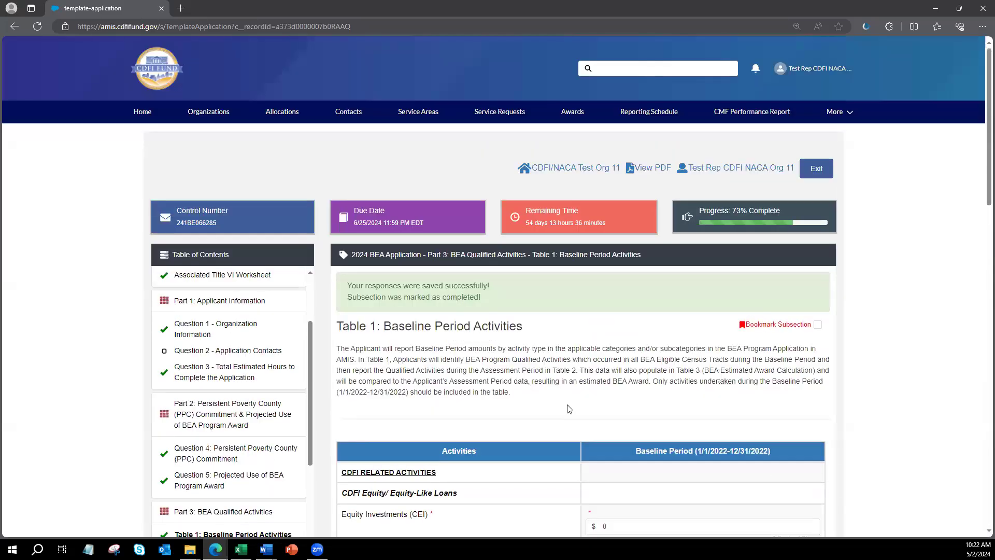
- Open Table 2: Assessment Period Transactions List, download the BEA Transactions Template CSV and view it in Excel
scroll(570, 409, down, 2)
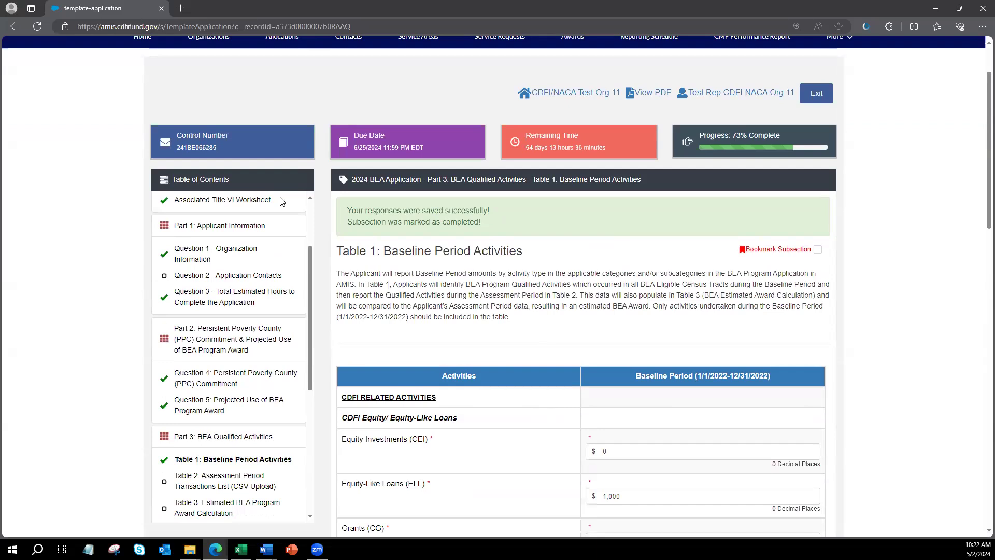
click(232, 490)
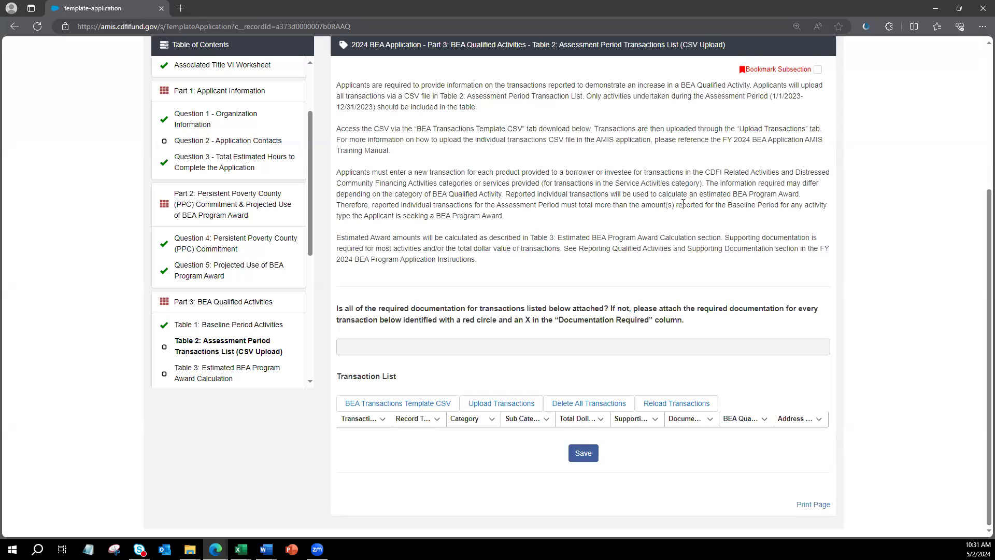
click(382, 409)
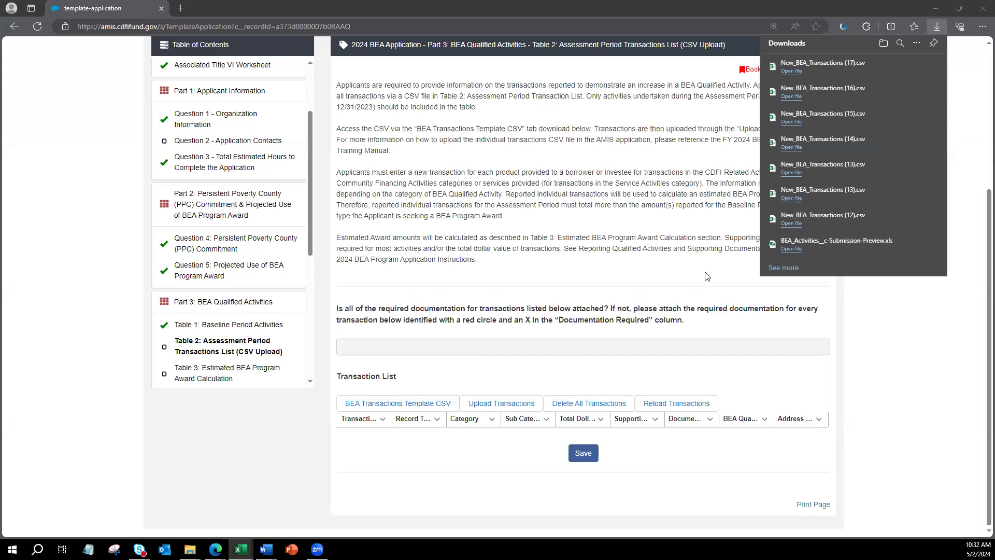
key(alt+Tab)
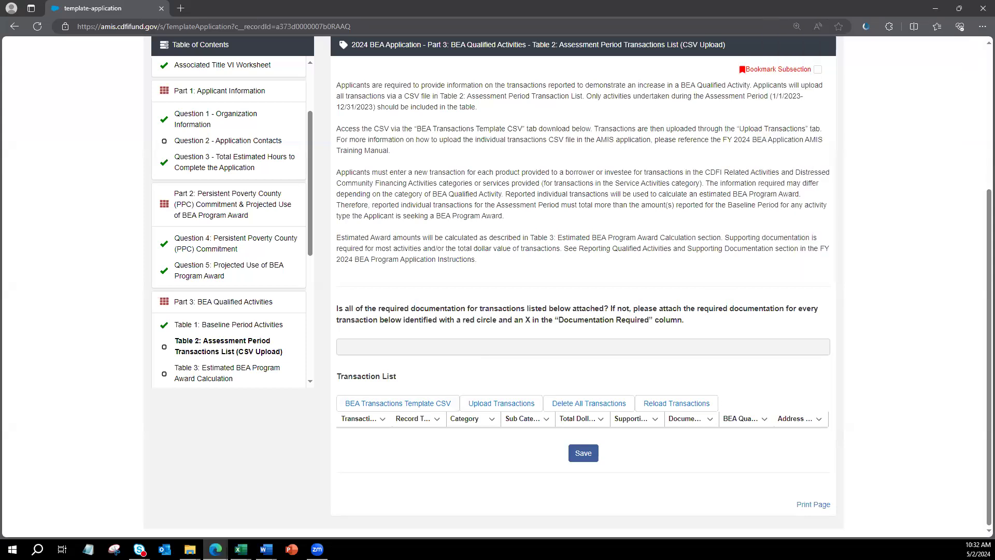
key(alt+Tab)
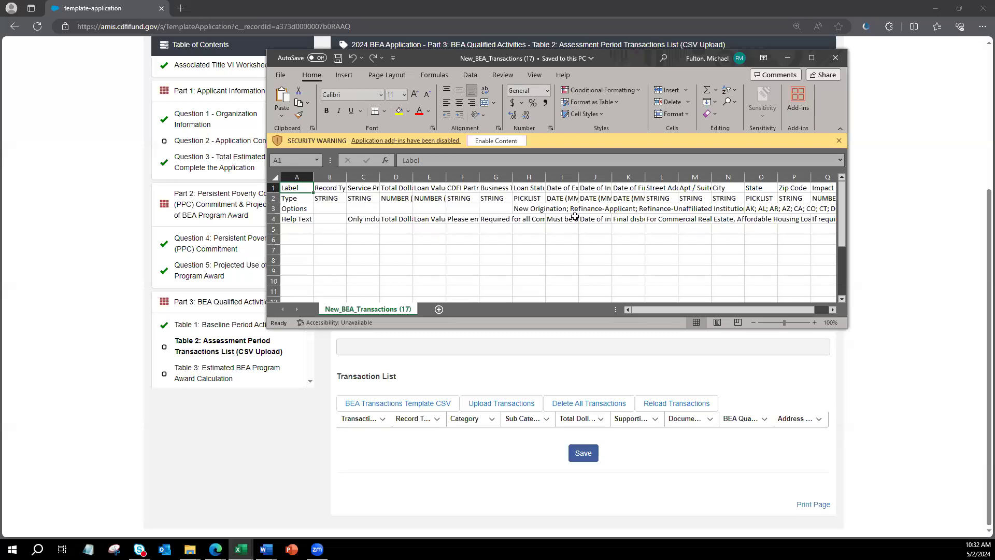
click(787, 58)
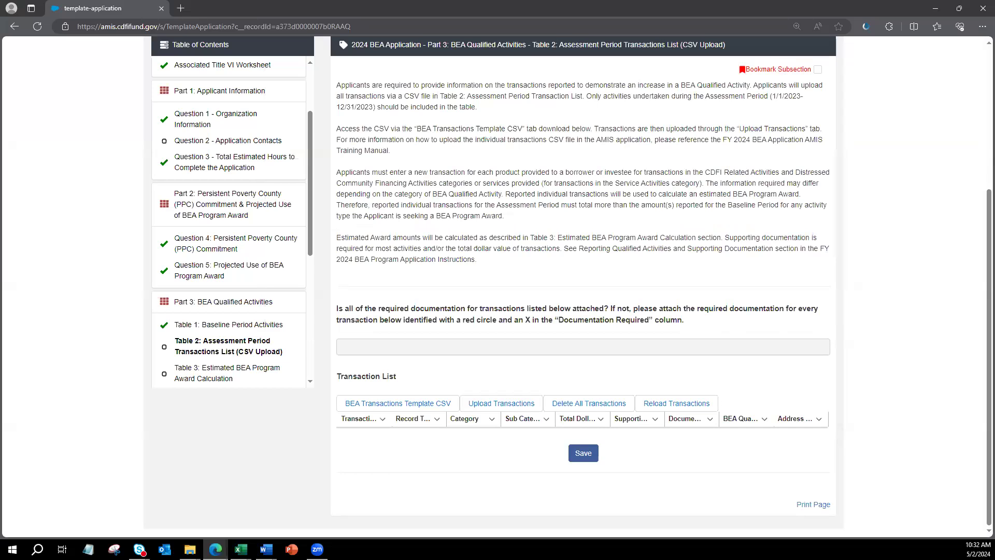
- Switch to Excel and examine the transactions template's Help Text row, reading the guidance in cells C4 and D4
click(241, 549)
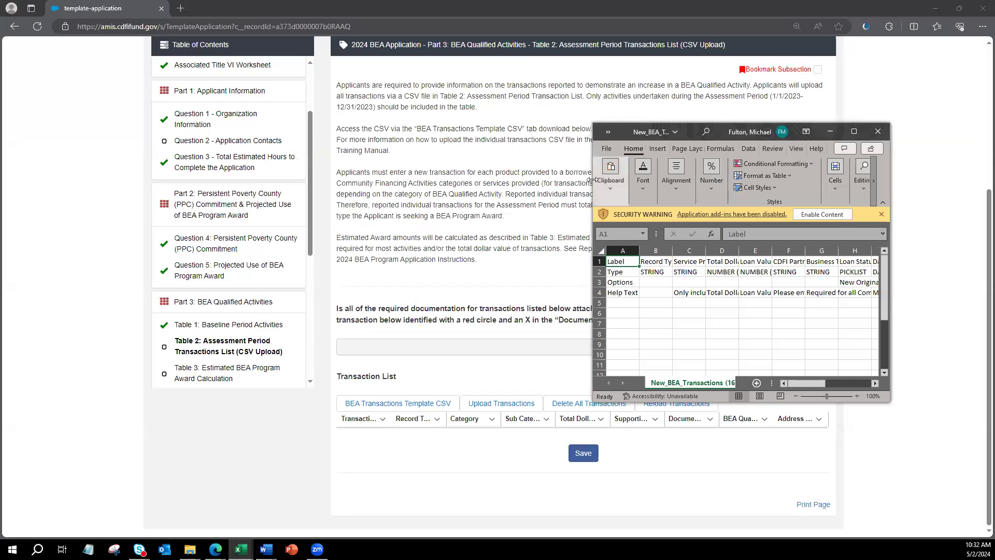
drag(592, 180, 418, 180)
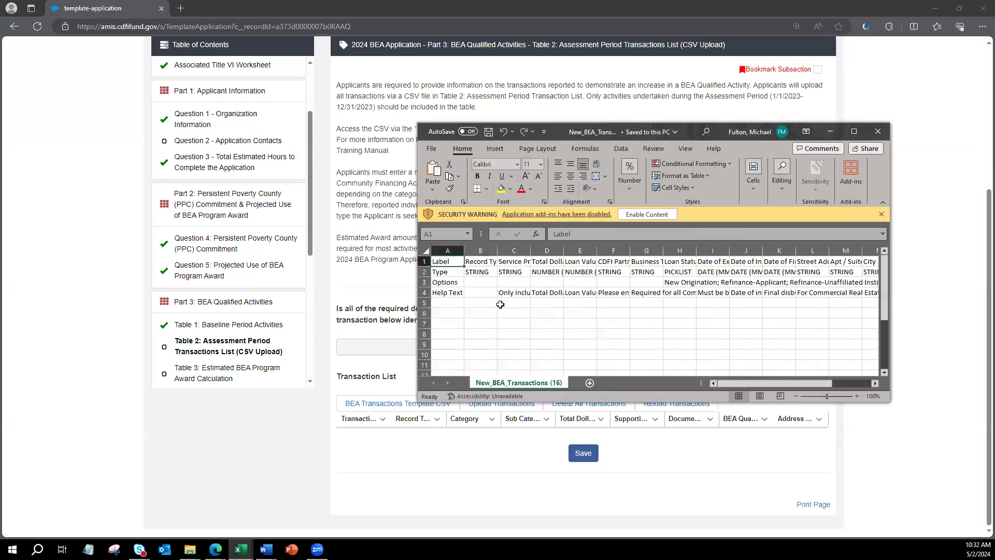
click(443, 294)
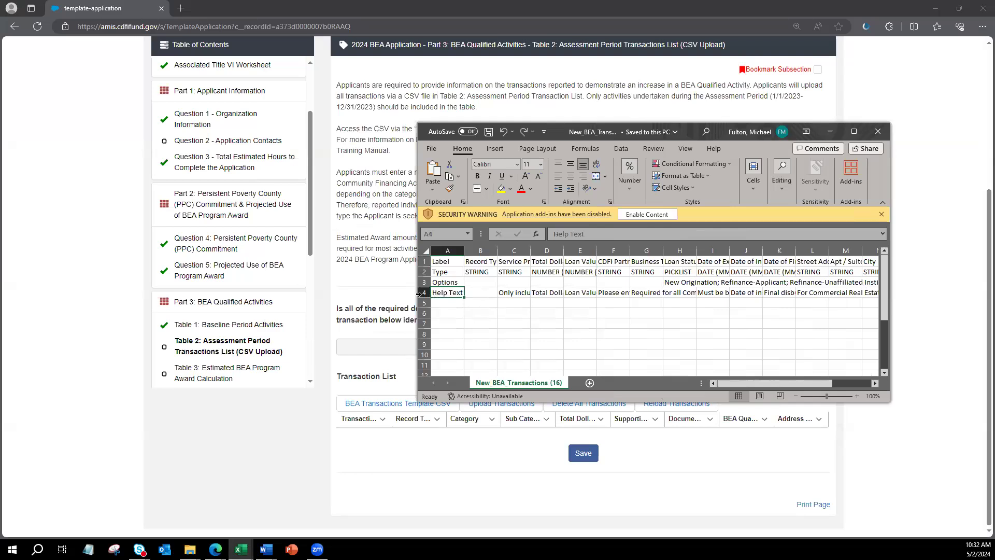
click(524, 292)
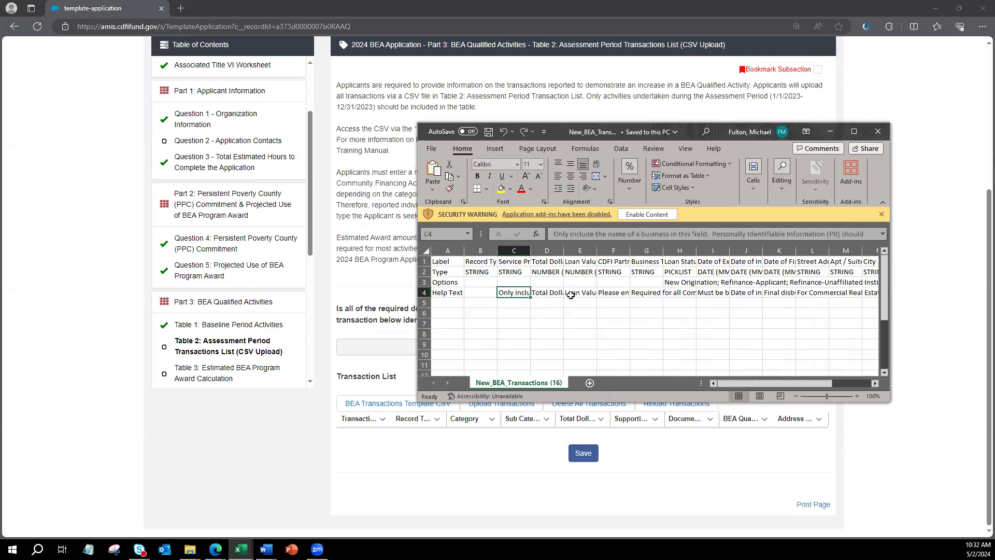
key(Right)
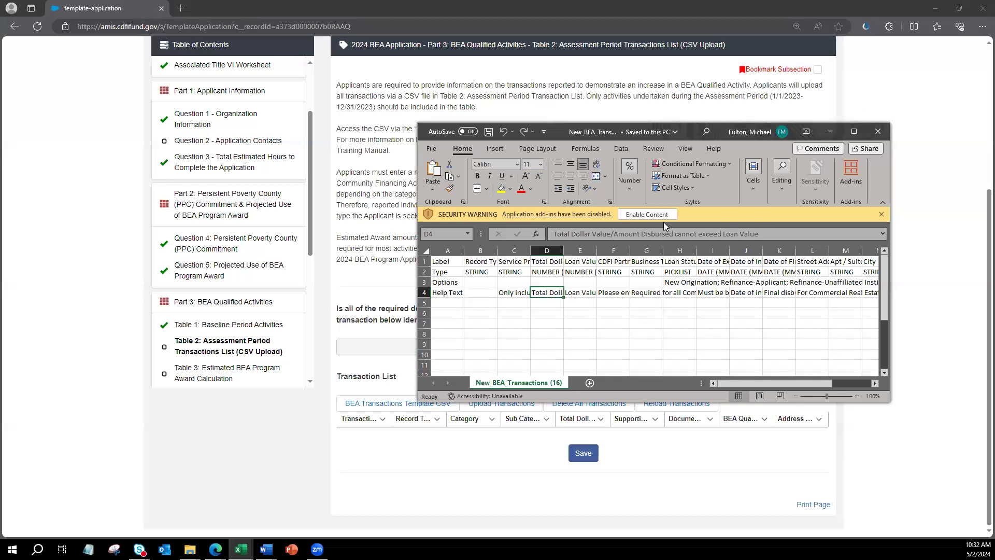
click(828, 132)
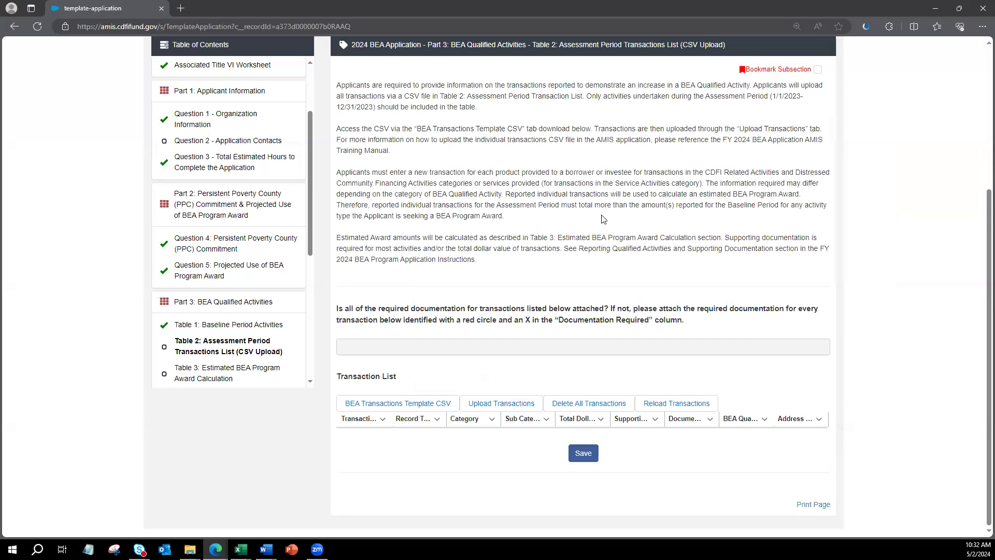
- Upload the transactions file "BEA CSV Test Transactions - AMIS Demo" from Downloads for Table 2
click(495, 406)
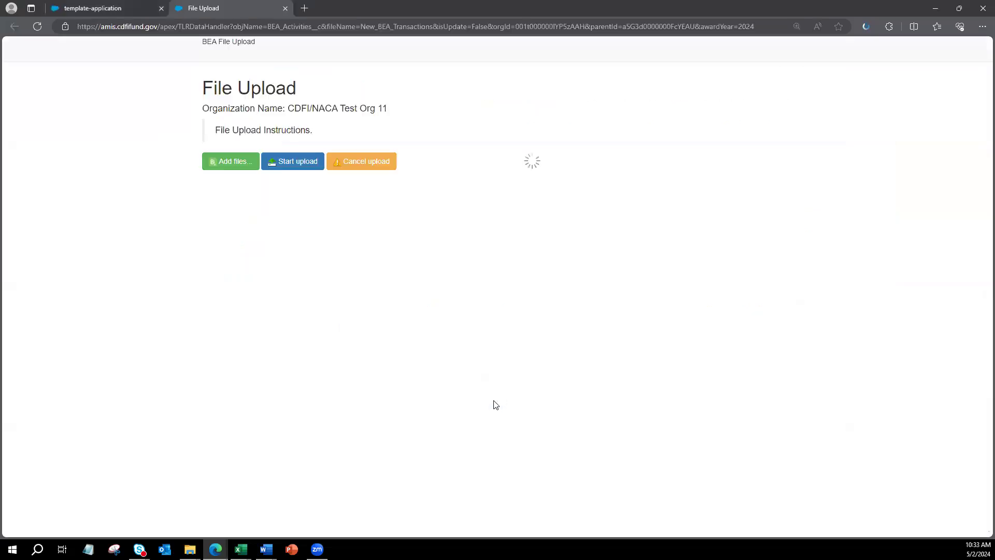
click(240, 161)
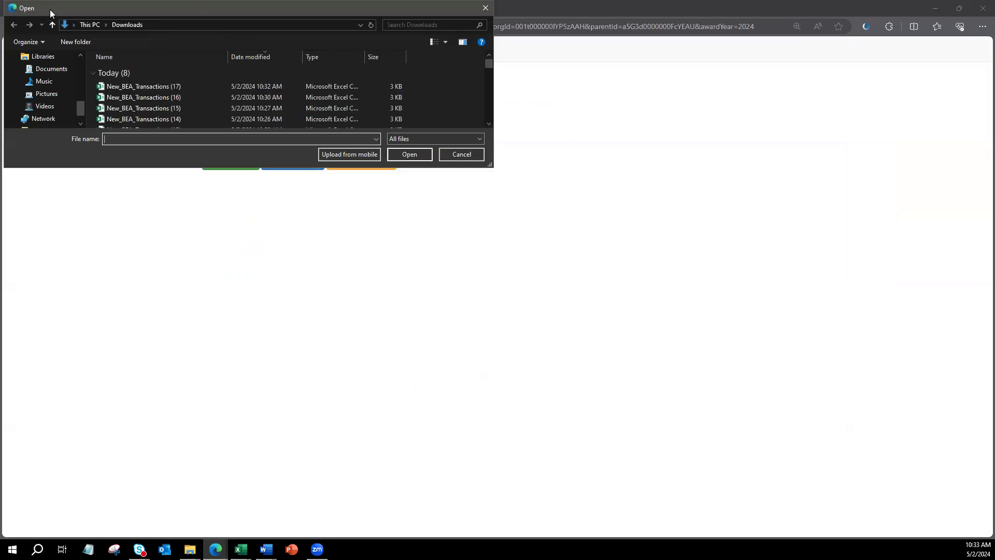
scroll(197, 179, down, 1)
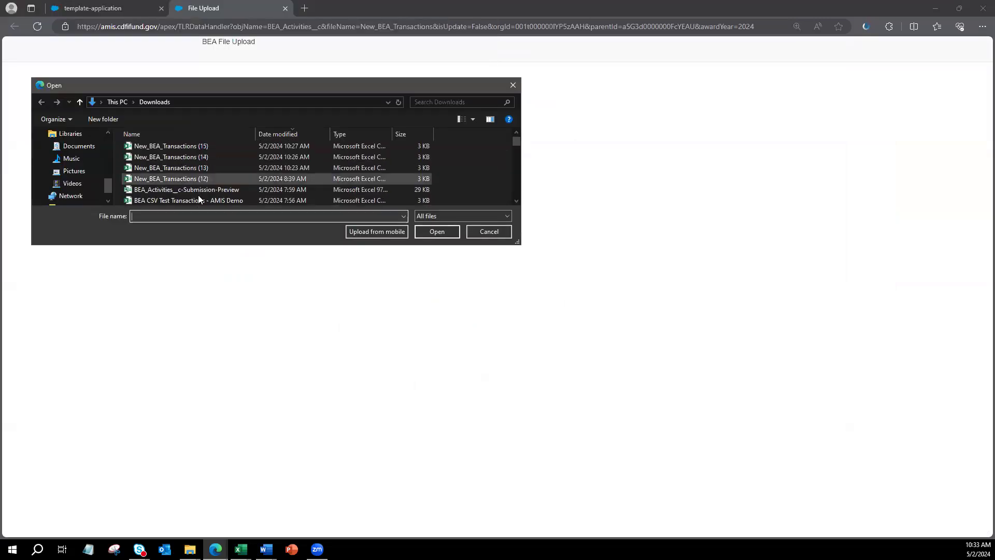
click(198, 198)
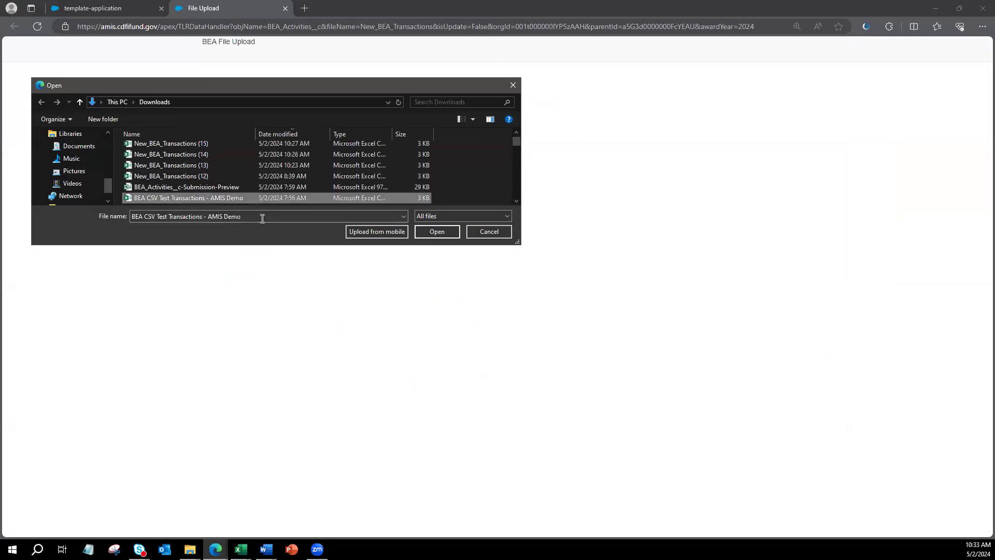
click(435, 231)
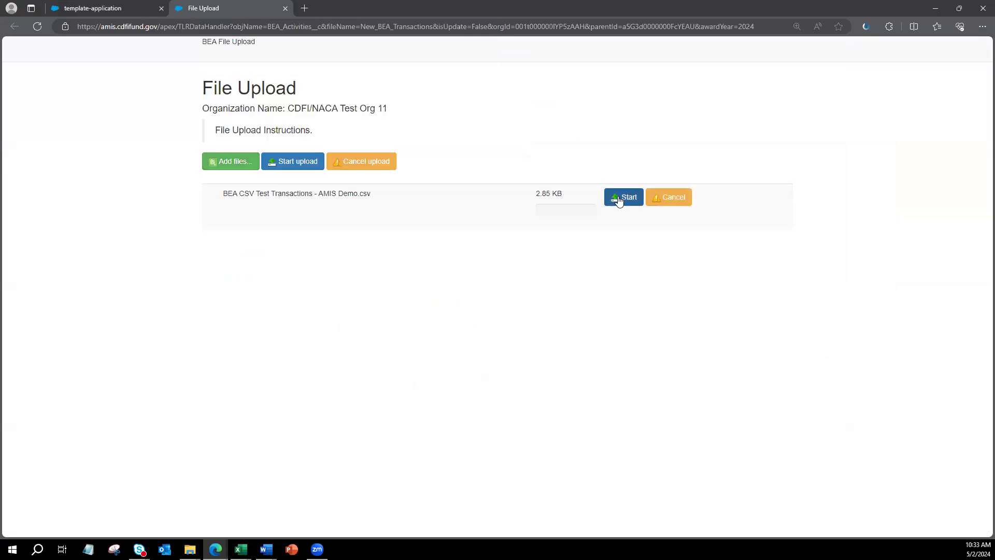
click(619, 200)
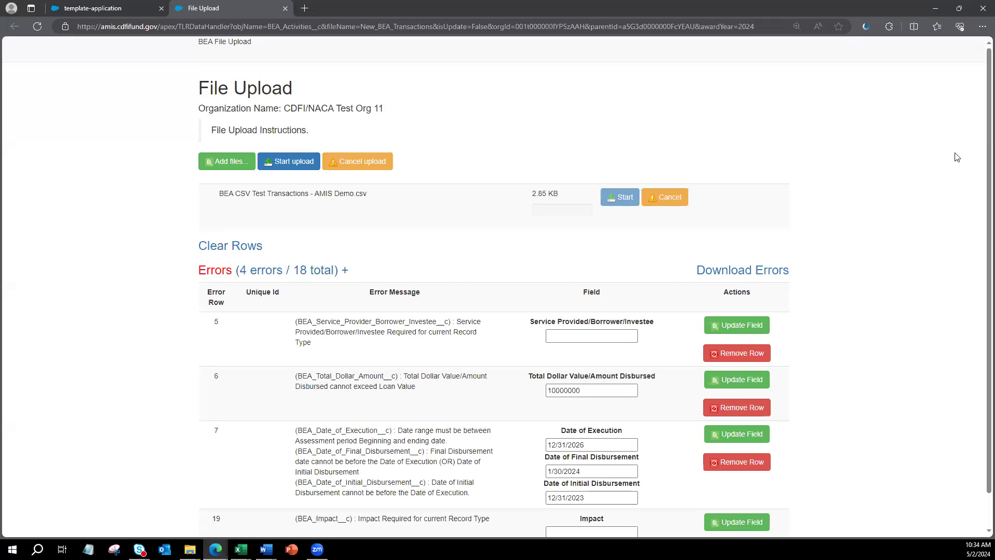
- Correct error row 5 by entering "test" as its Service Provided/Borrower/Investee and updating the field
scroll(981, 136, down, 1)
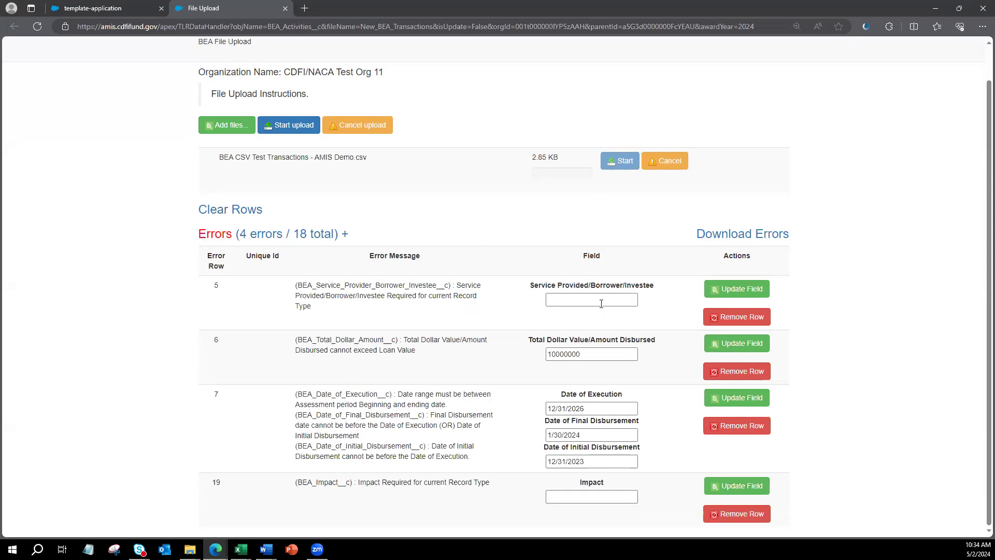
click(572, 301)
double_click(220, 288)
click(581, 300)
text(test)
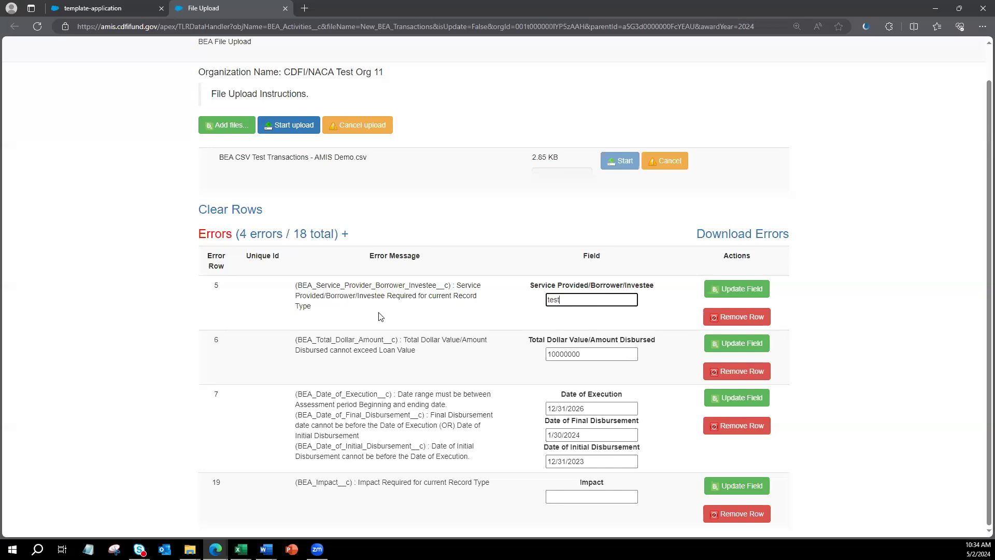
click(720, 297)
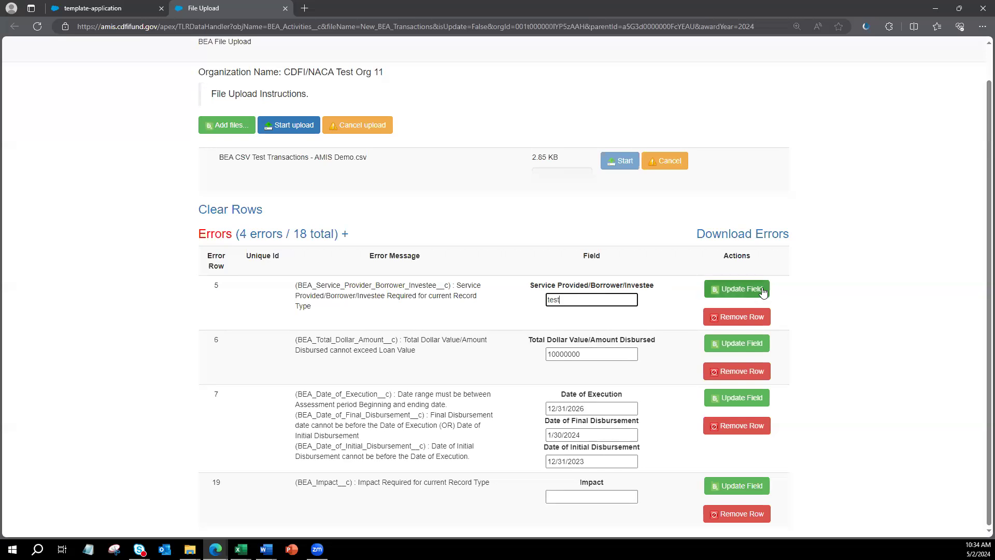
click(746, 293)
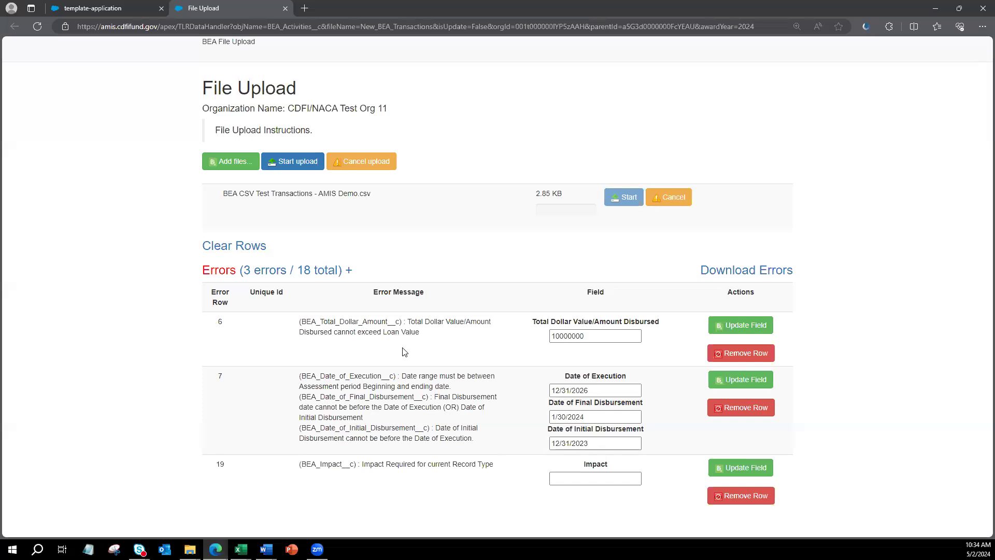
- Correct error row 6 by setting its Total Dollar Value/Amount Disbursed to 1000000 and updating the field
click(591, 336)
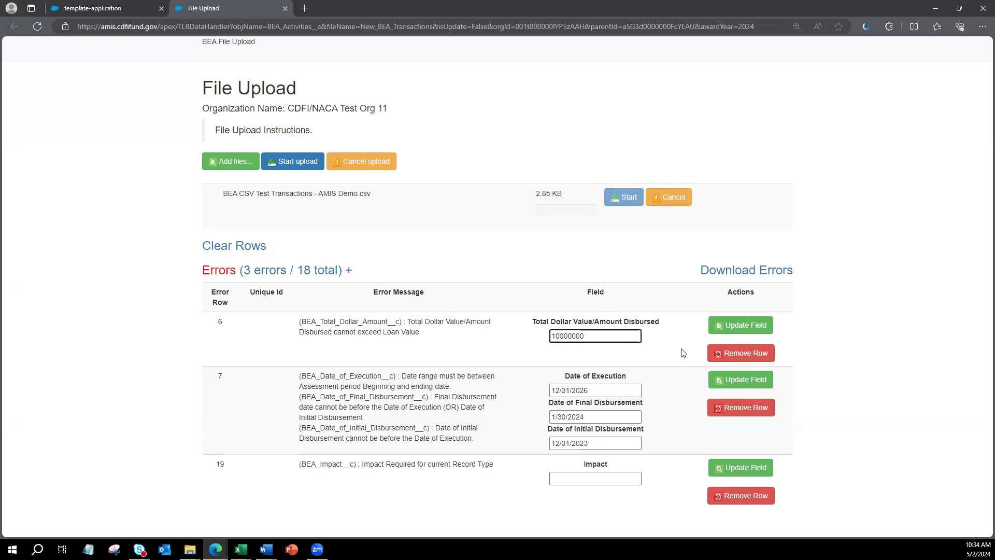
key(BackSpace)
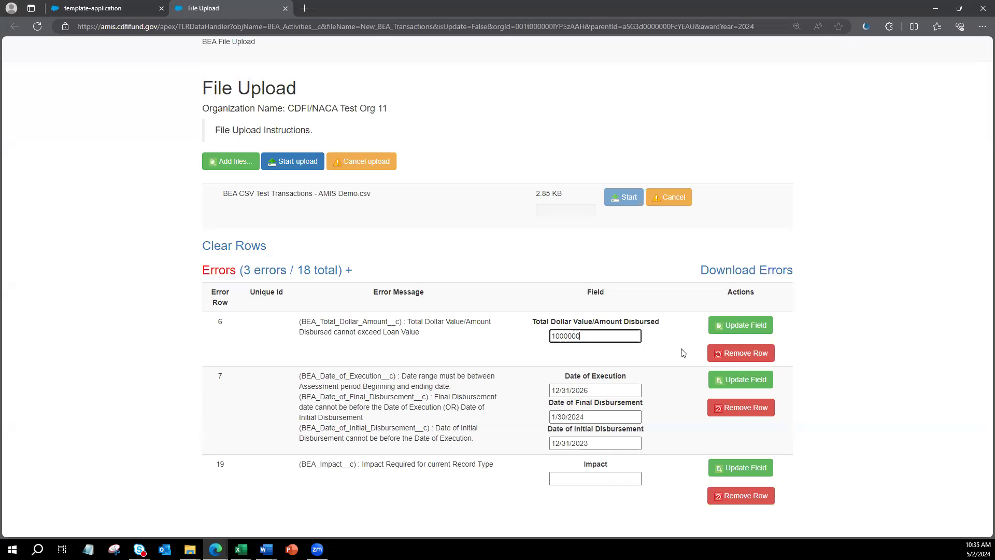
click(745, 327)
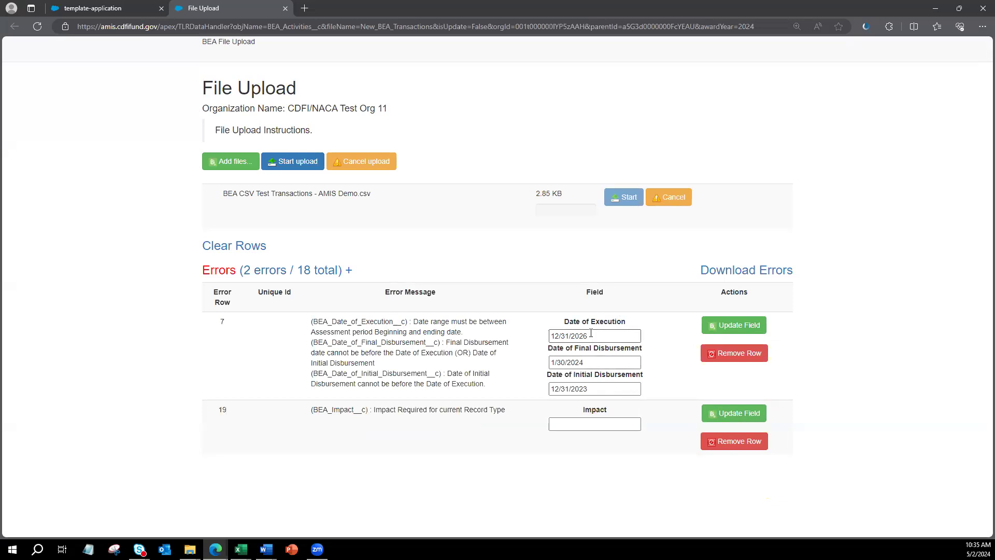
- Correct the Date of Execution in error row 7 so it falls within the assessment period, and update the row
drag(565, 321, 589, 322)
click(601, 337)
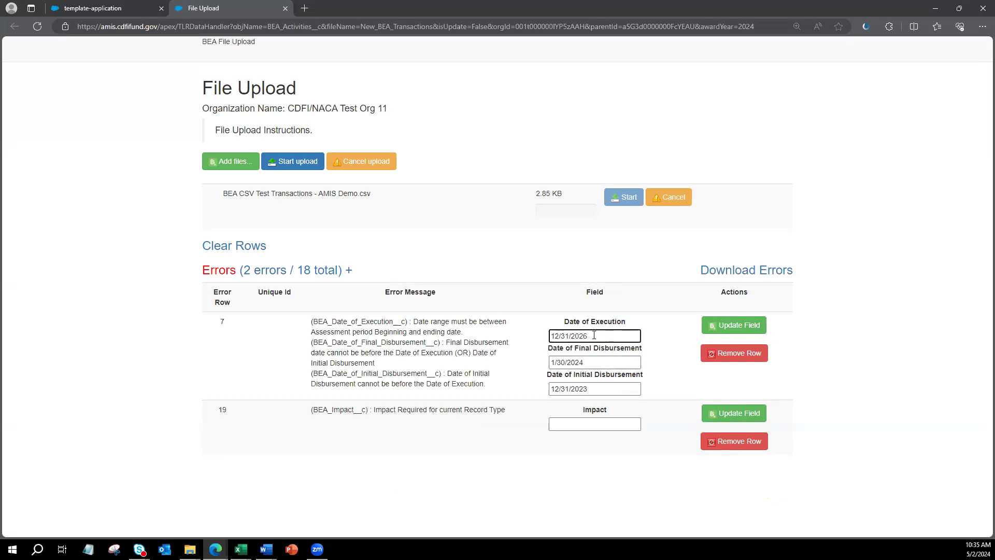
click(596, 362)
click(593, 387)
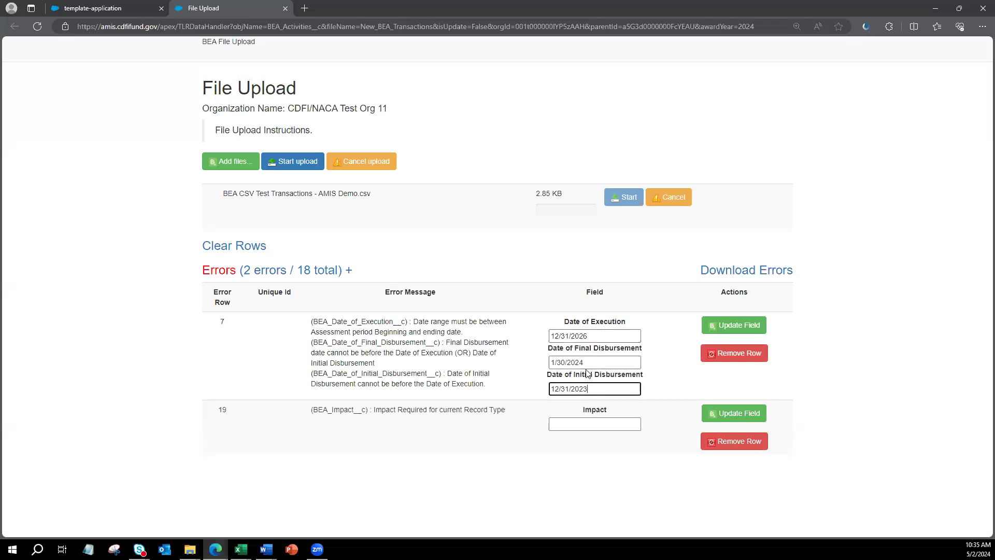
click(603, 337)
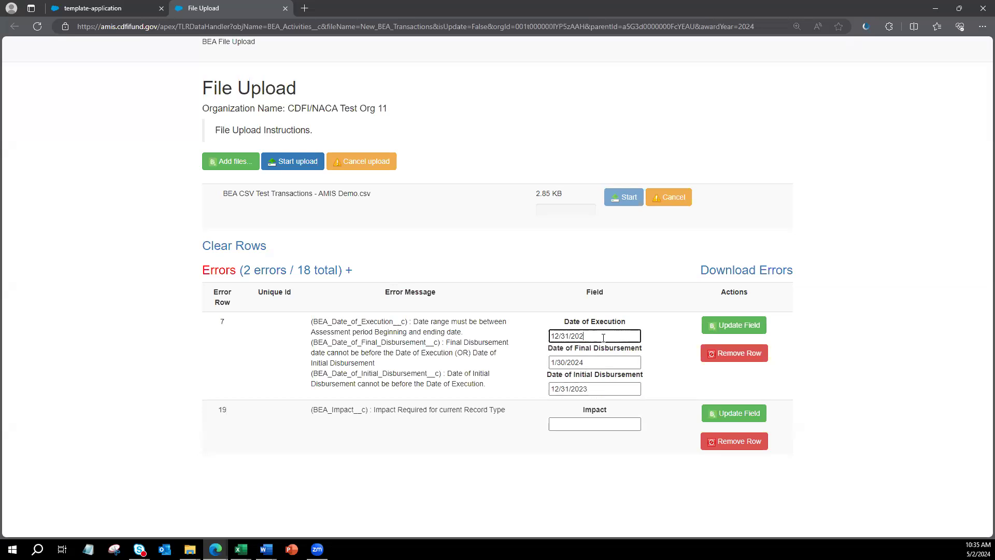
click(740, 326)
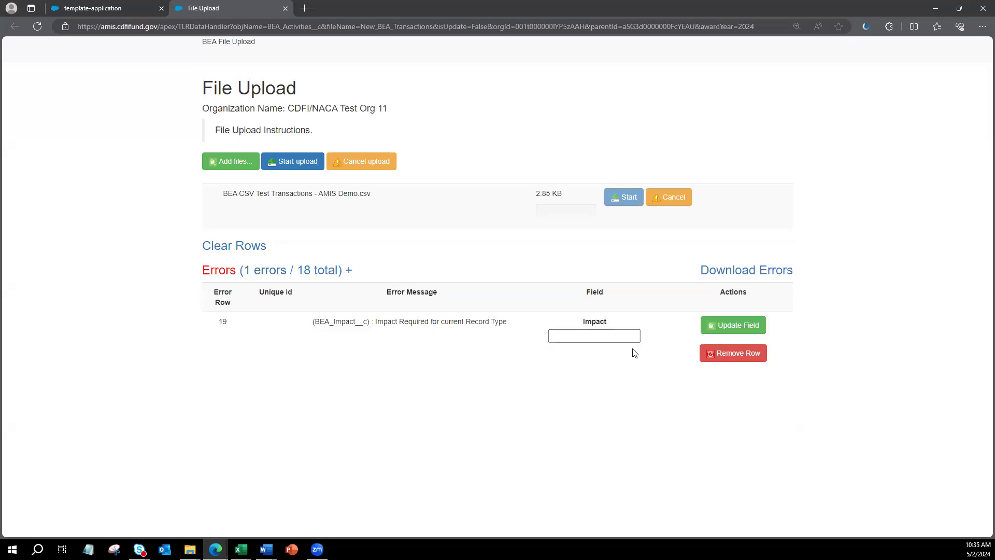
- Enter "00" as the Impact for error row 19, update the field, and submit the corrected transactions into AMIS
click(566, 336)
text(00)
click(705, 329)
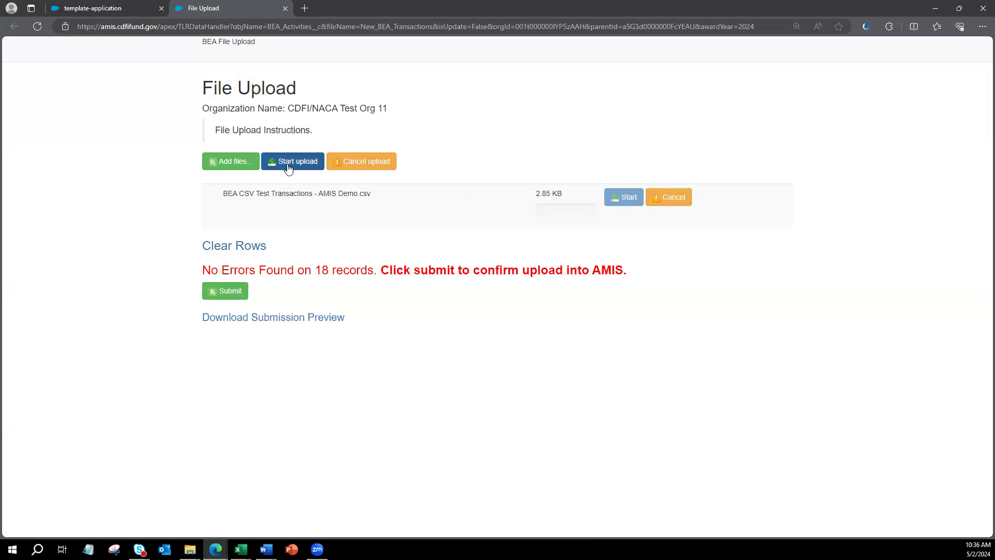
click(230, 291)
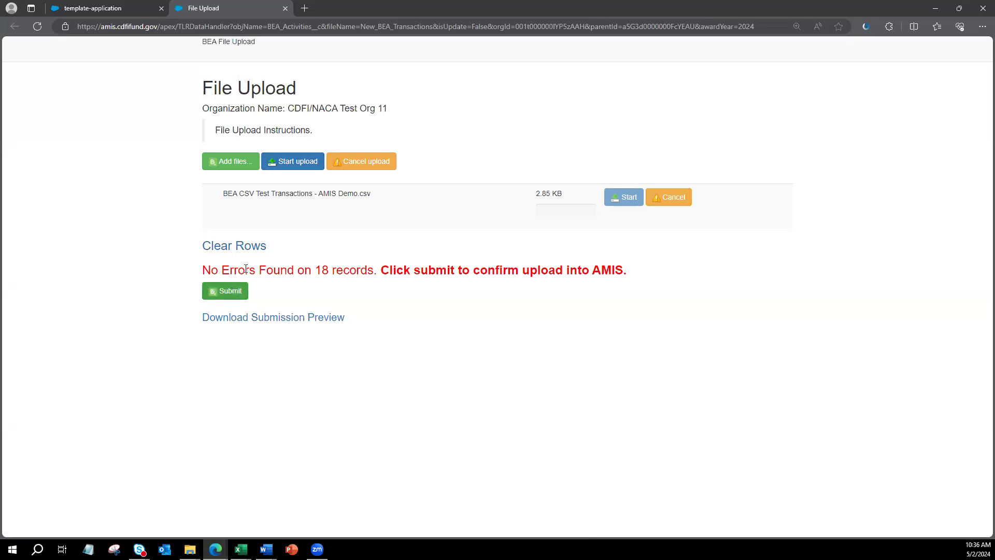
click(226, 293)
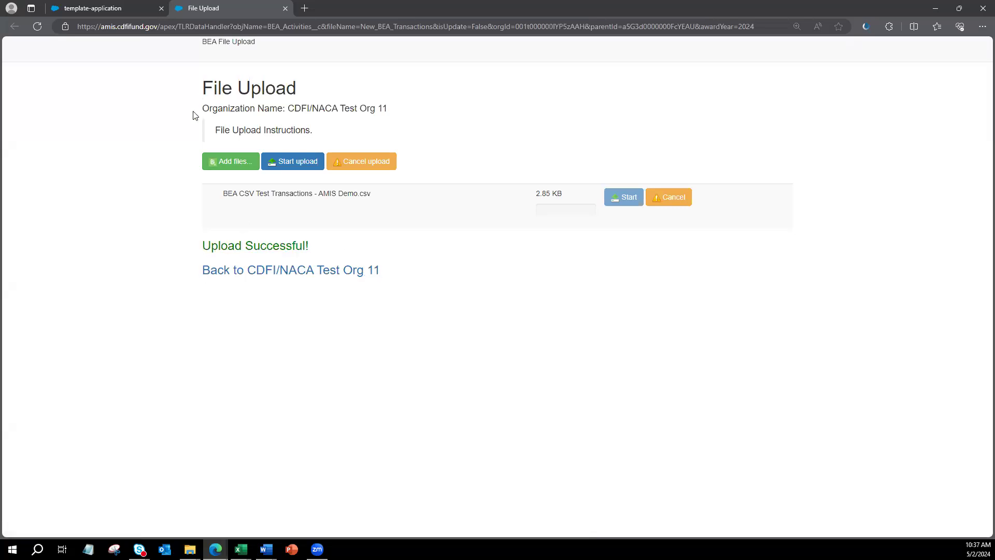
- Return to the application's Table 2, reload the transaction list, and widen the Documentation Flag column to show its full heading
click(115, 9)
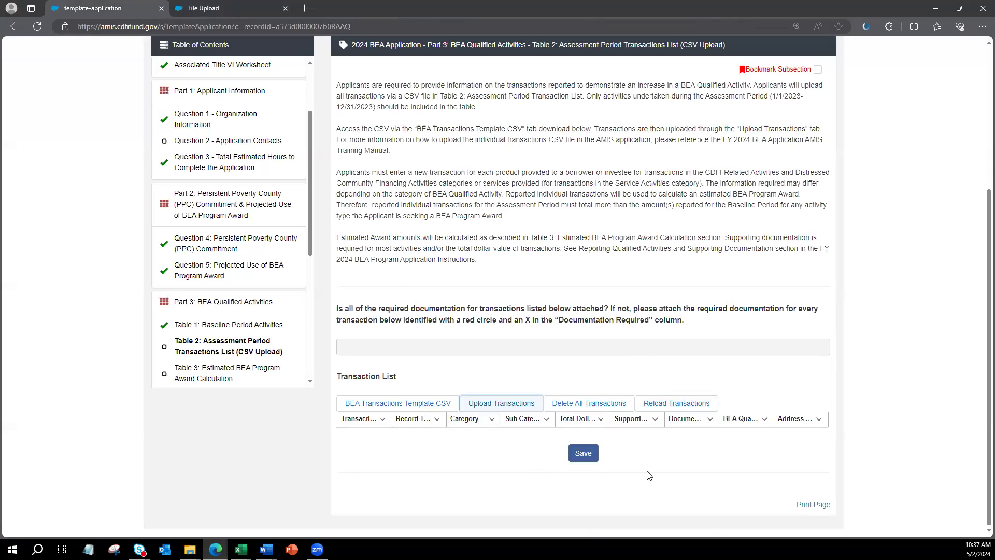
click(665, 410)
scroll(591, 369, down, 6)
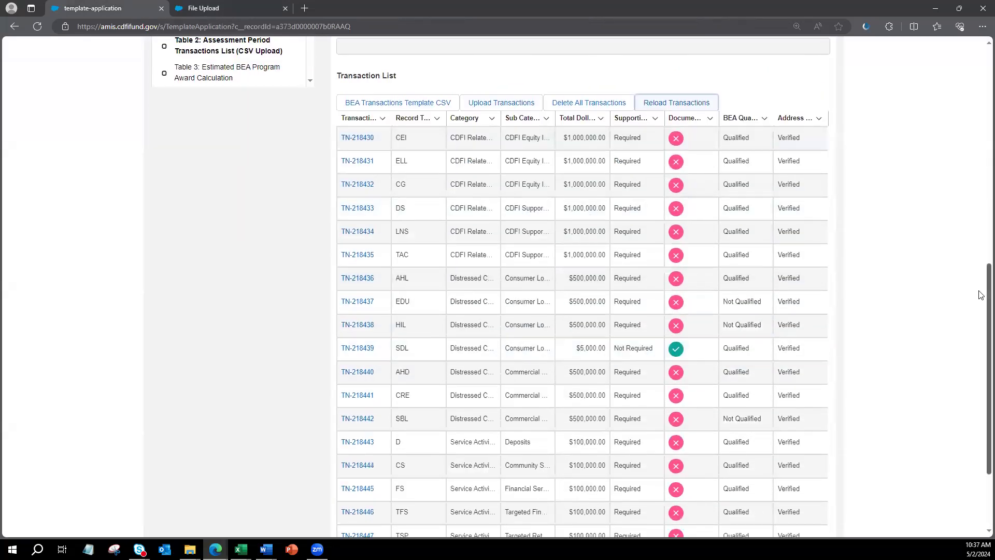
scroll(980, 293, down, 1)
scroll(980, 295, up, 1)
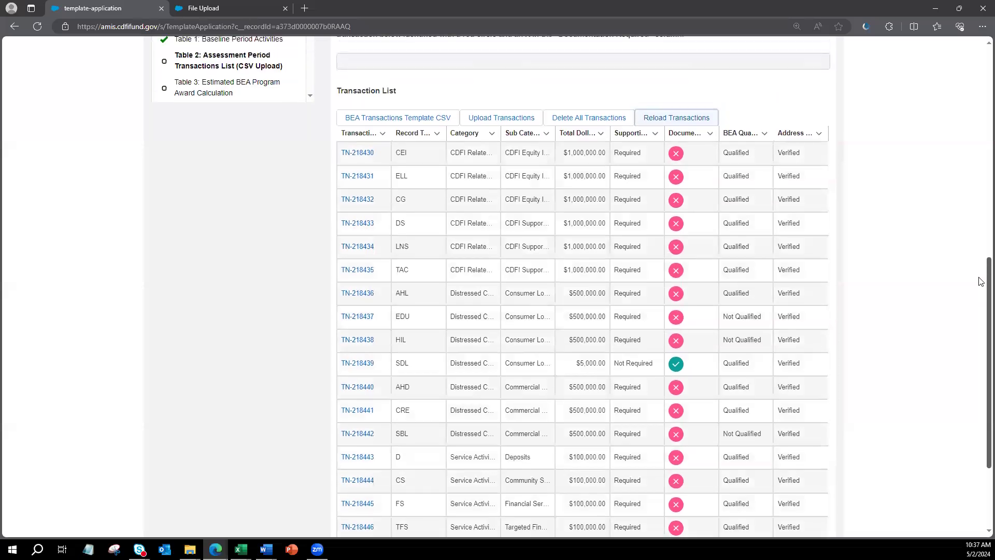
scroll(981, 281, up, 1)
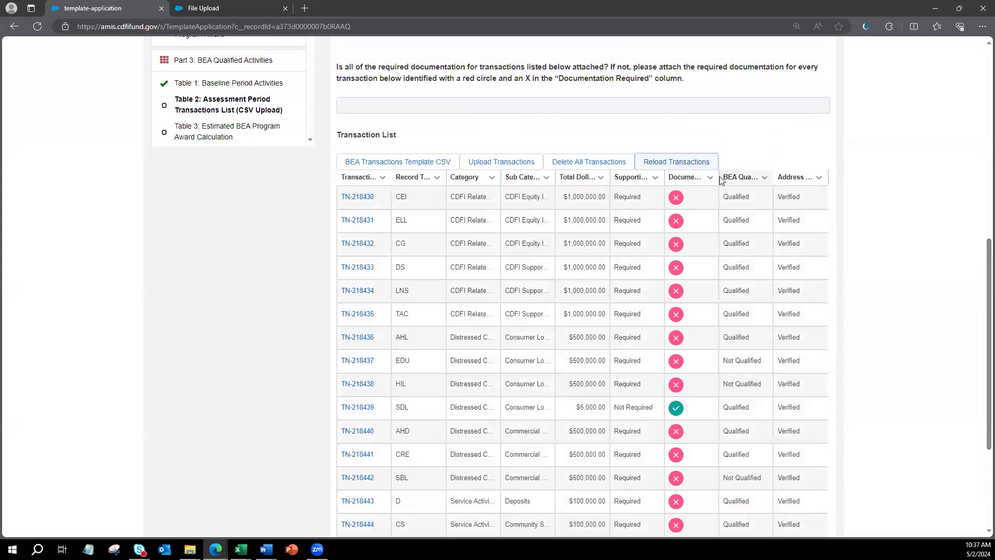
drag(720, 179, 748, 178)
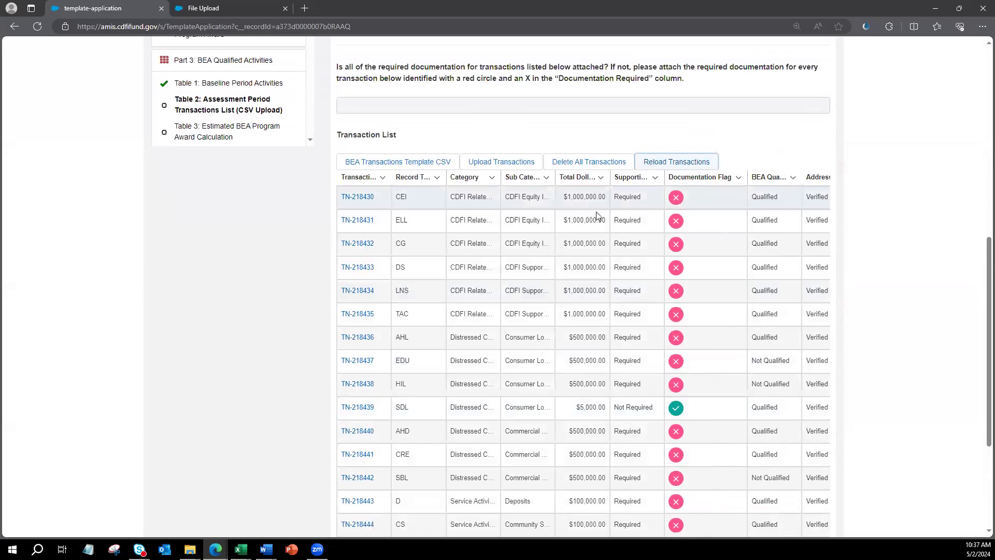
- Open the first transaction in the list (record type CEI) and upload test.csv to its related Notes & Attachments
click(363, 197)
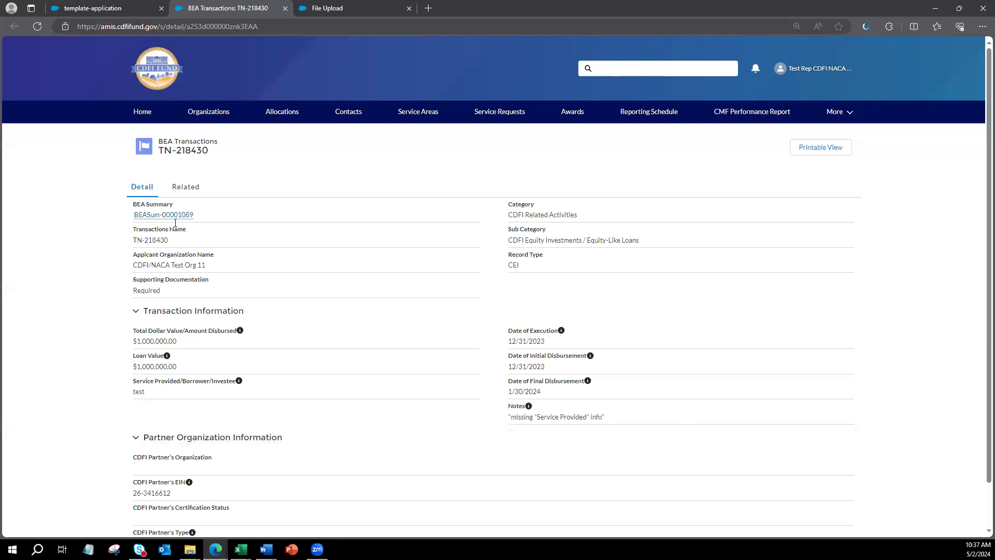
click(187, 192)
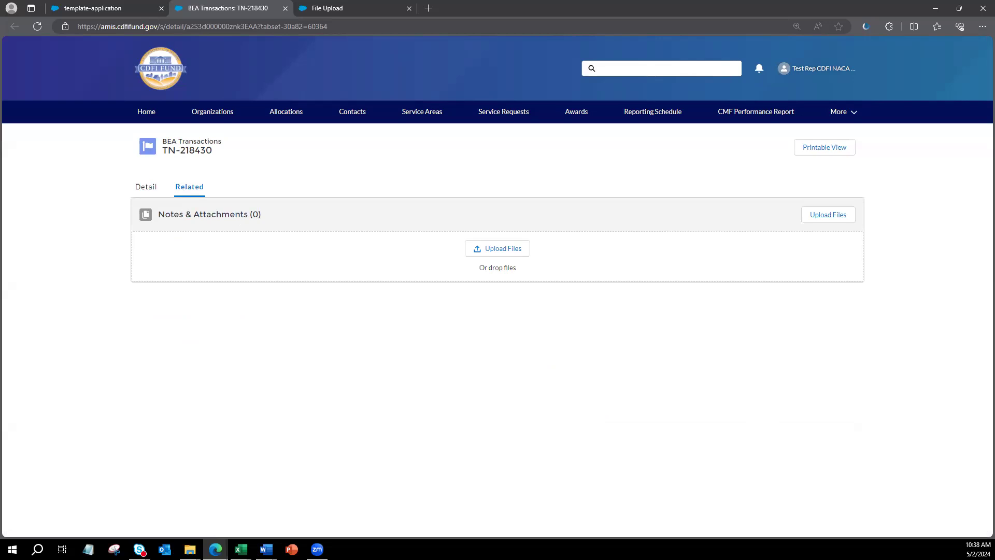
key(alt+Tab)
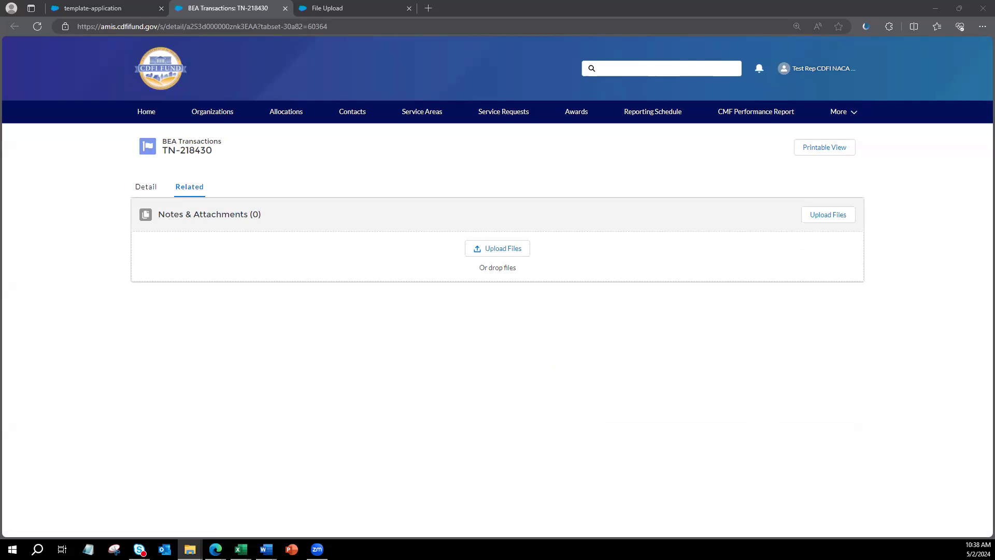
drag(993, 288, 522, 255)
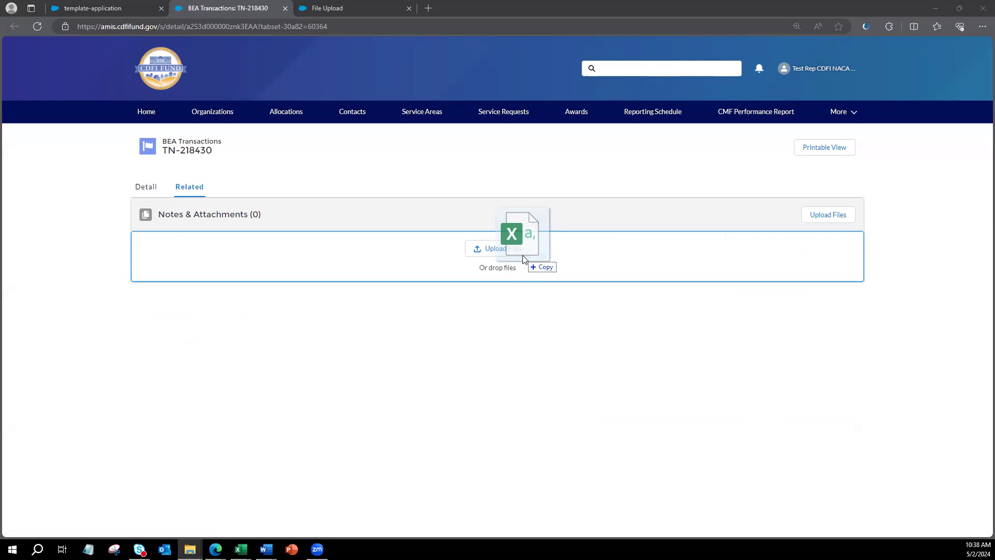
drag(523, 258, 524, 257)
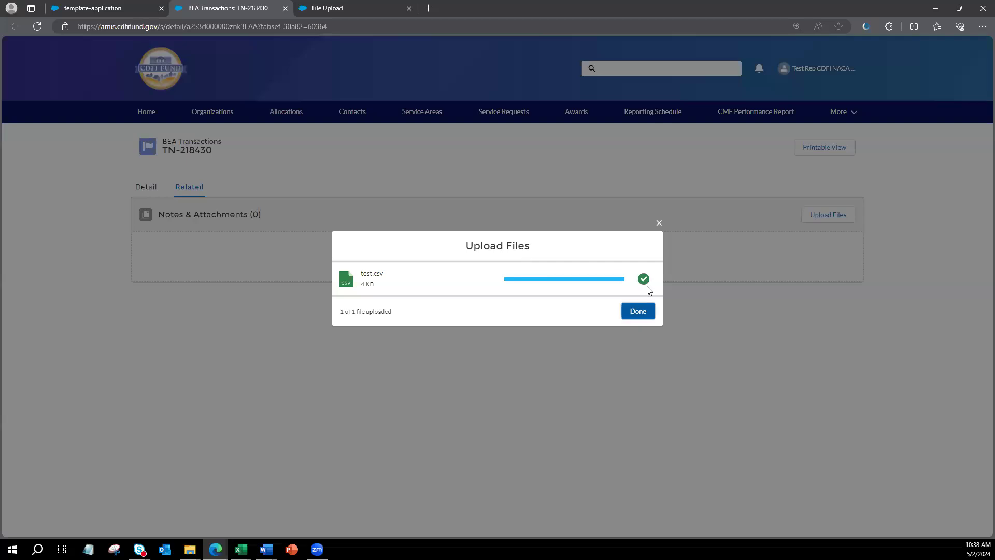
click(637, 311)
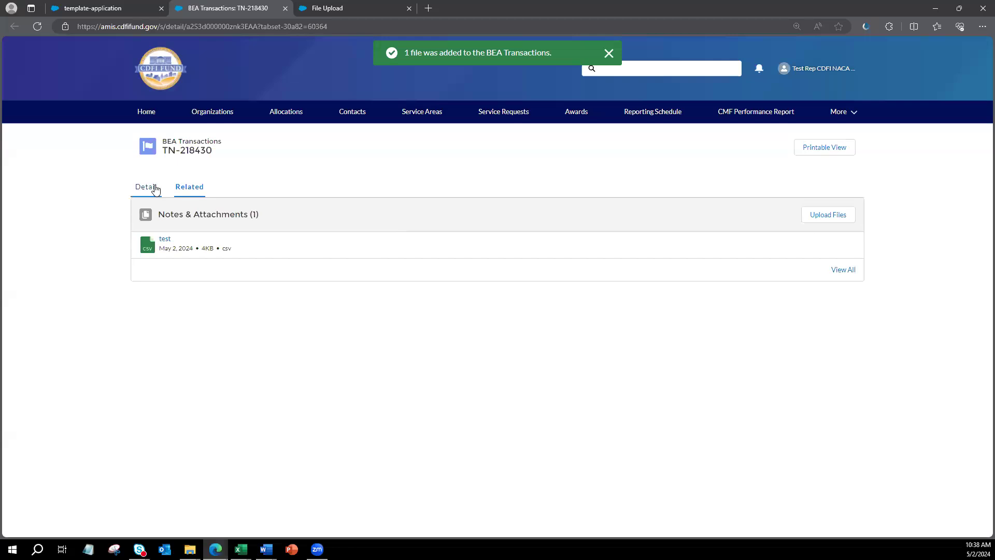
- Return to the application, reload the transaction list, and review the documentation flags for all transactions
click(105, 10)
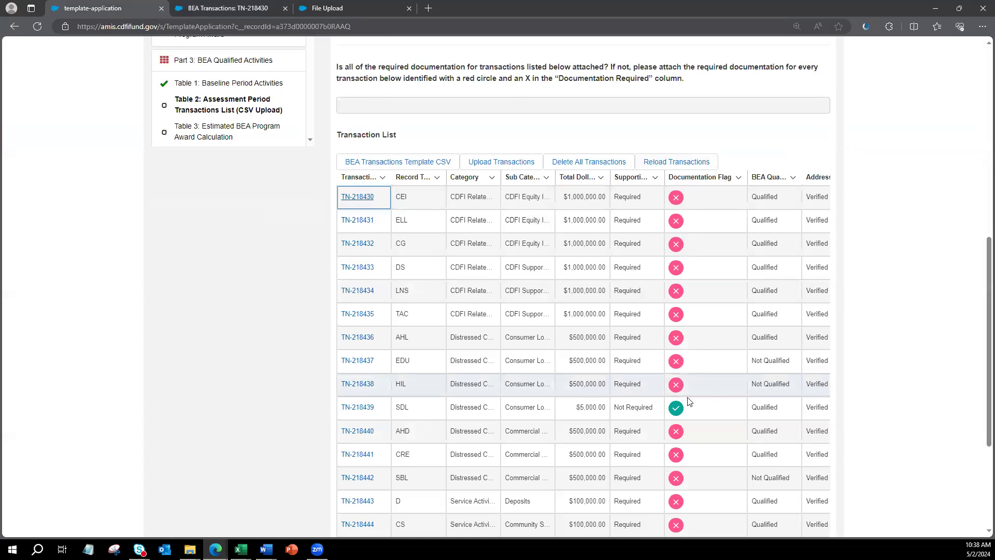
click(668, 165)
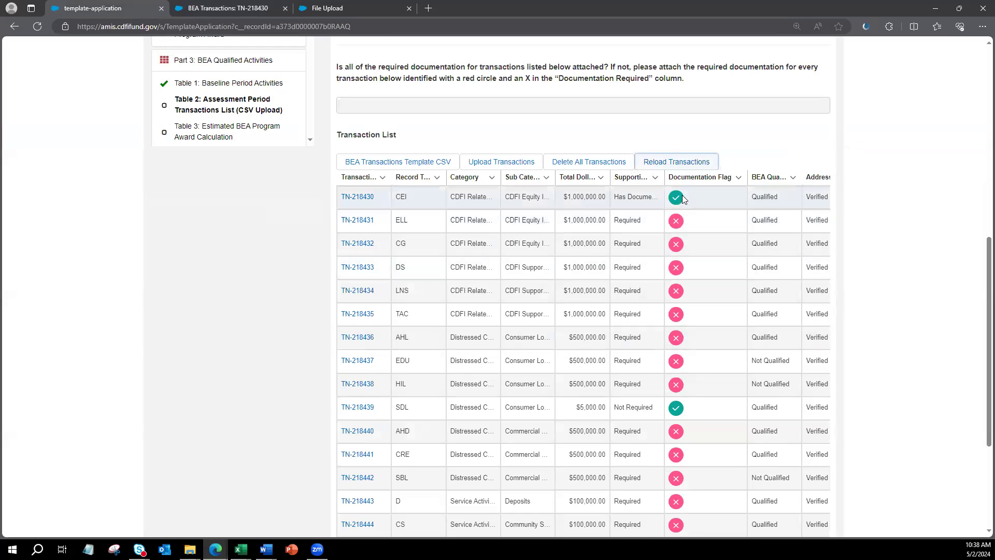
scroll(679, 415, down, 3)
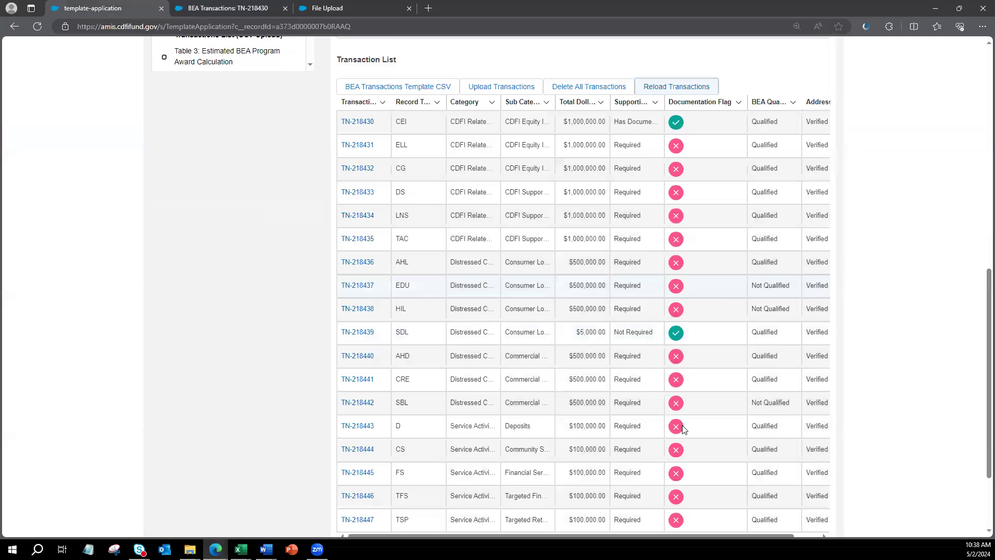
drag(624, 460, 664, 462)
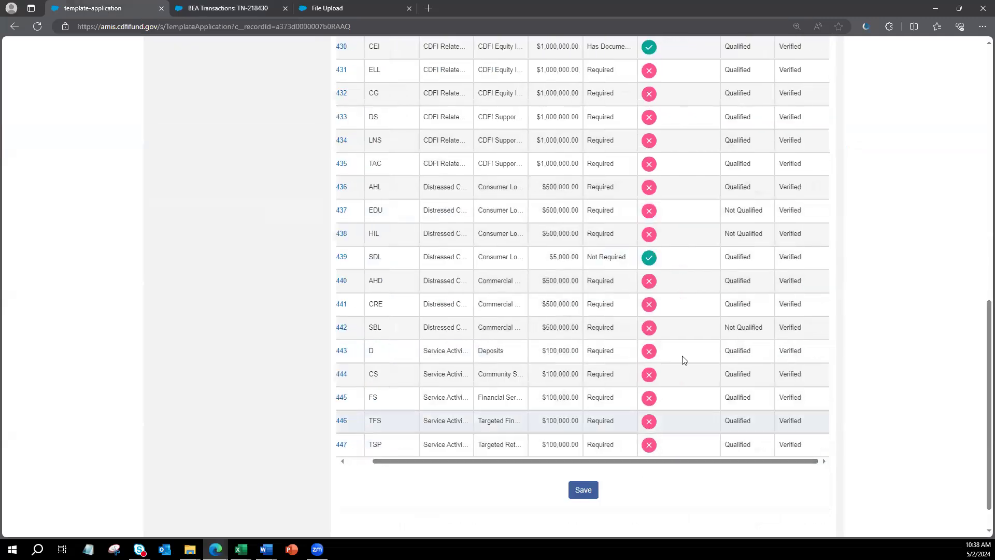
scroll(692, 338, up, 3)
- Widen the BEA Qualification column and check the qualification status of the CEI and EDU transactions
click(774, 175)
drag(776, 176, 805, 176)
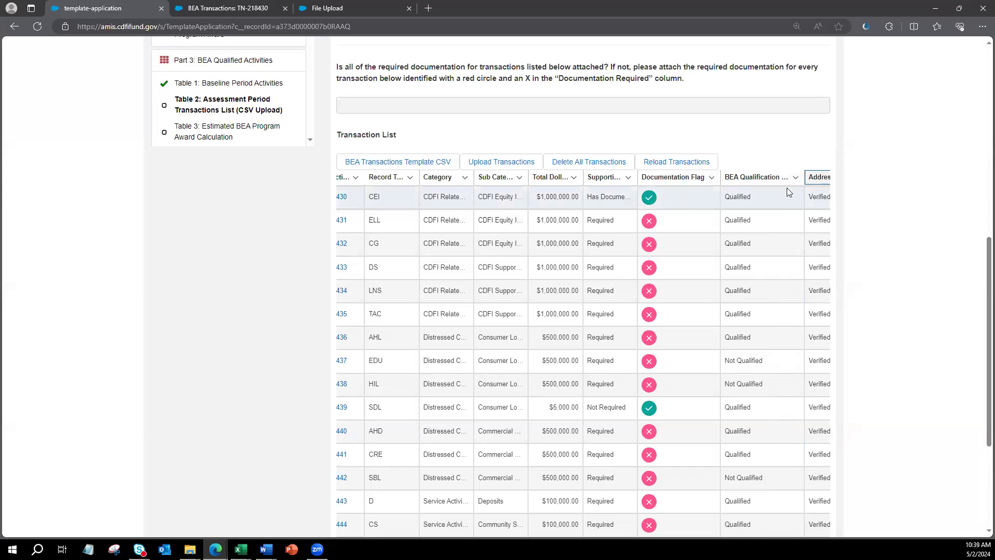
drag(721, 198, 752, 197)
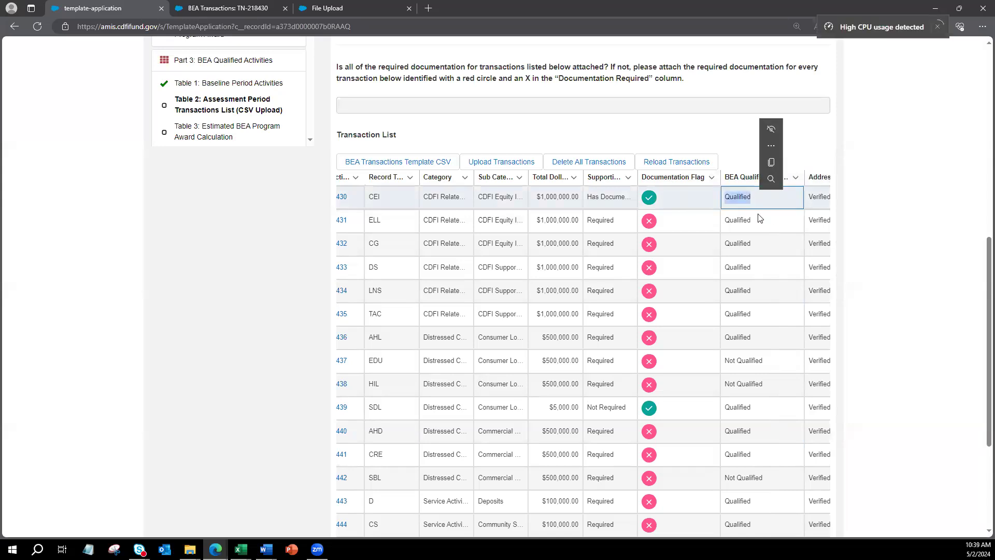
drag(724, 364, 763, 360)
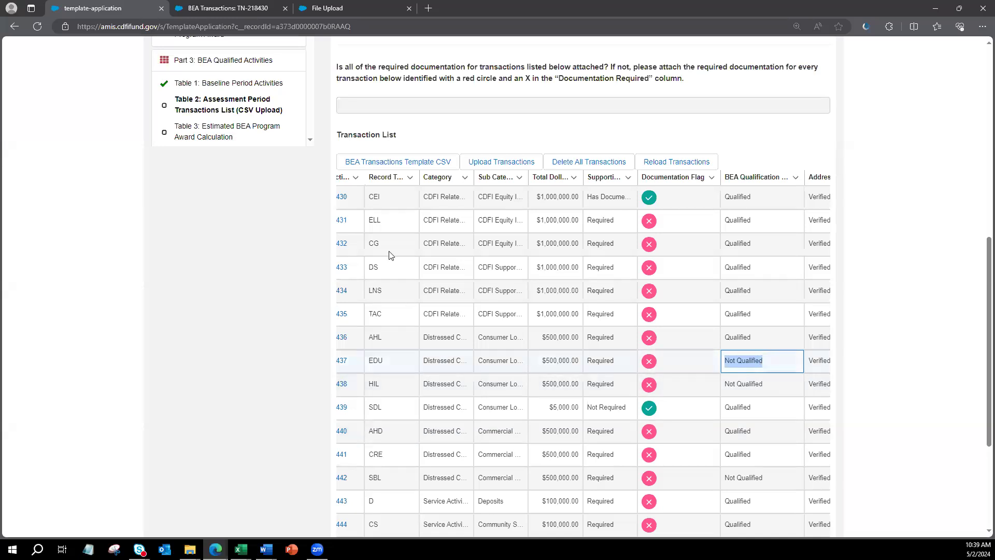
- Save the Table 2: Assessment Period Transactions List section
scroll(291, 257, up, 1)
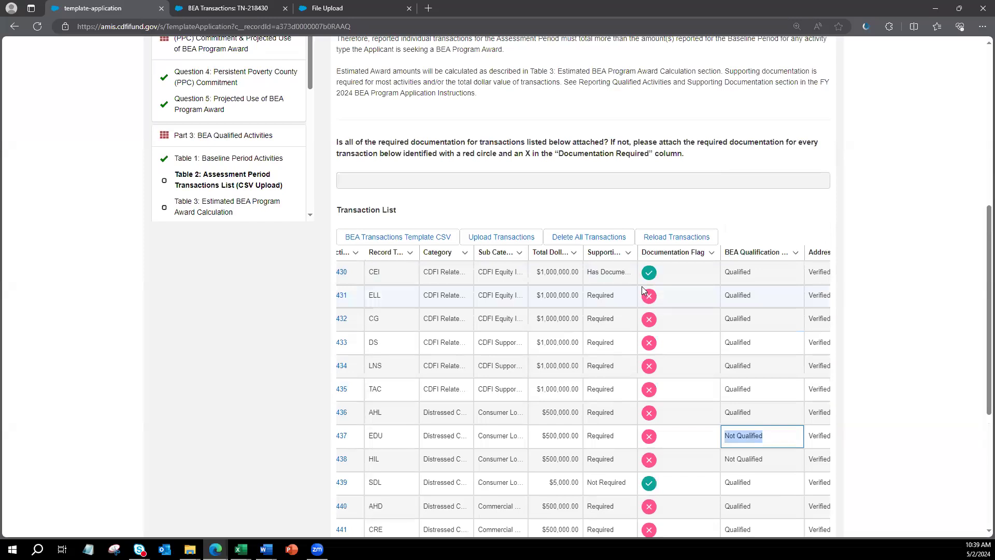
scroll(641, 300, down, 5)
click(582, 454)
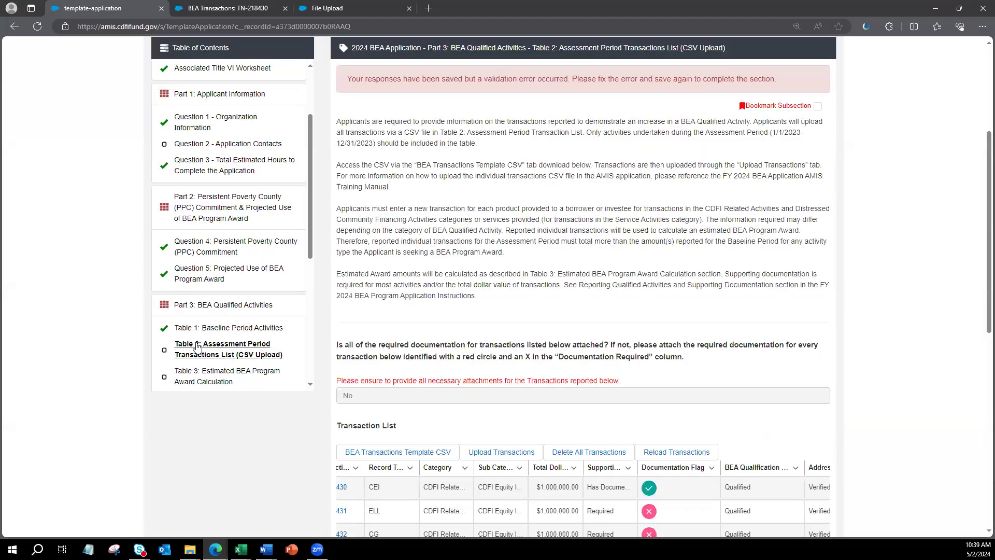
- Open Table 3: Estimated BEA Program Award Calculation and examine its baseline, assessment period and increase in activity amounts
drag(307, 246, 307, 278)
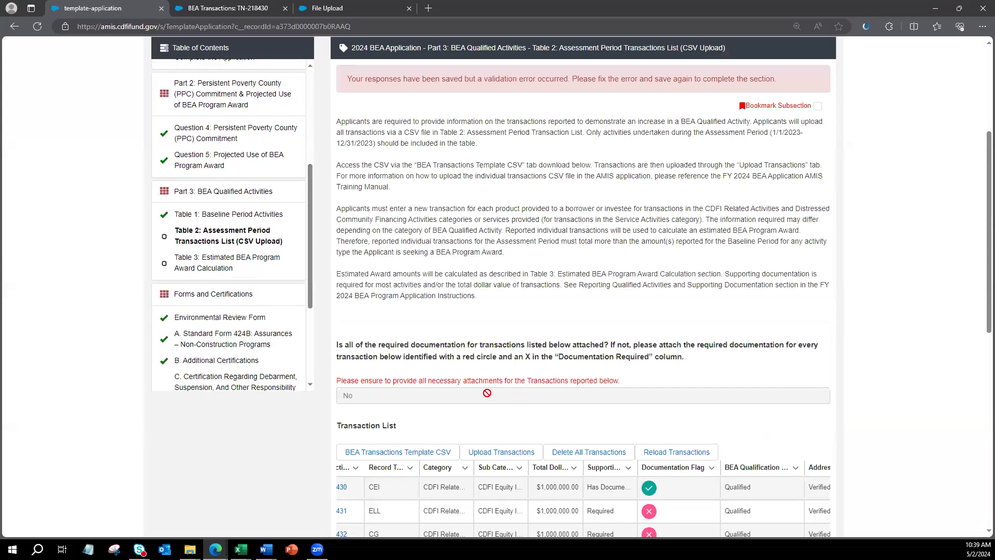
click(207, 263)
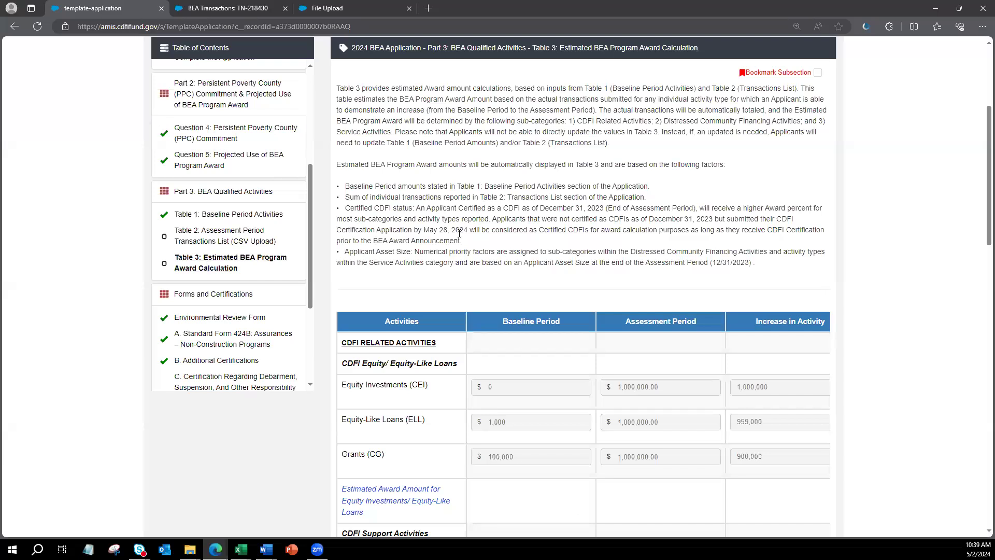
scroll(459, 236, down, 3)
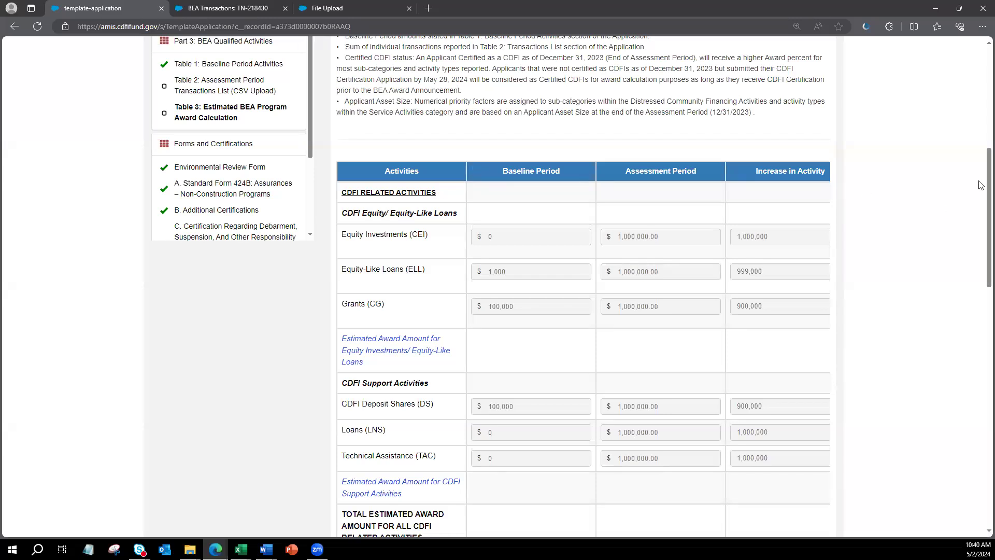
scroll(981, 185, down, 1)
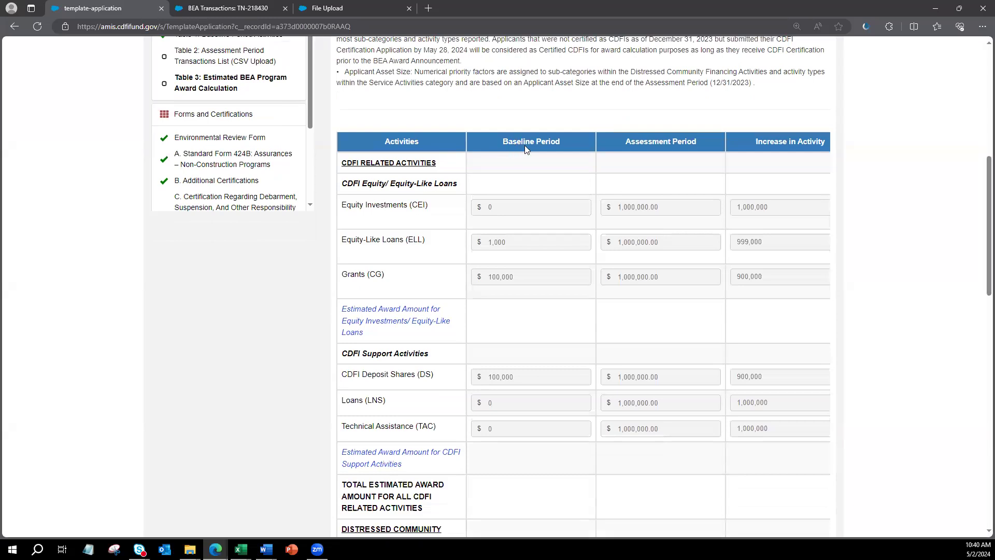
scroll(525, 145, up, 3)
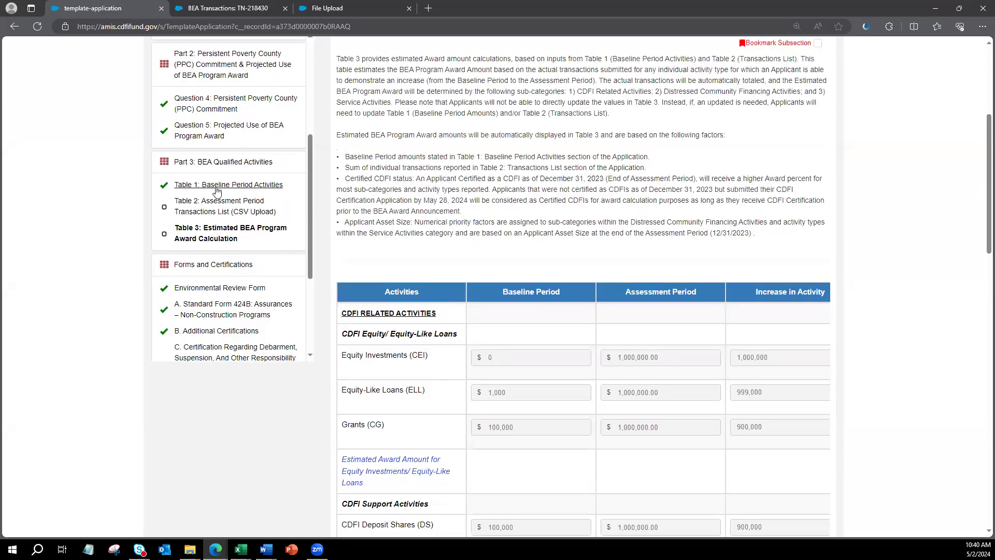
- Examine Table 3 down to the grand total, including its increase in activity, award percent, priority factor and estimated award amount columns
scroll(678, 274, up, 1)
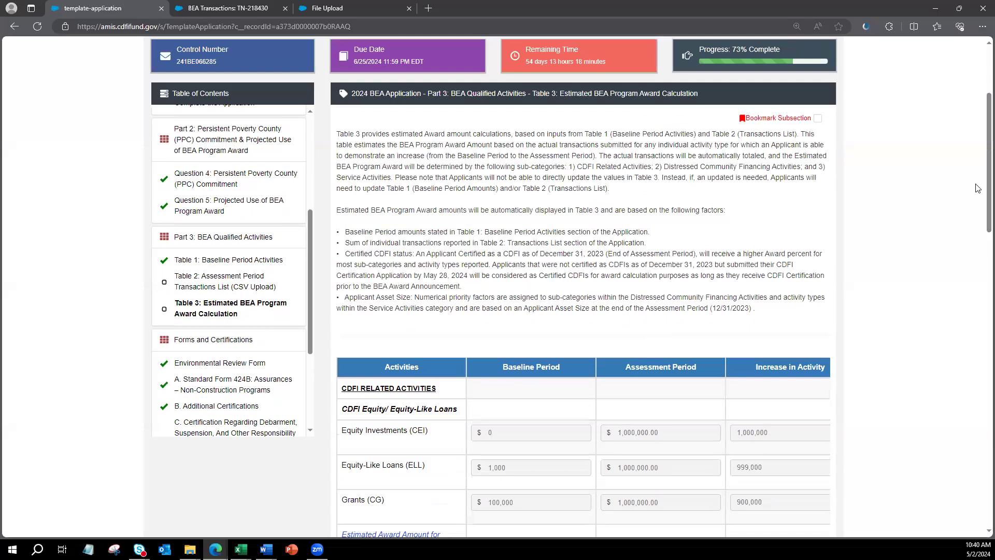
scroll(981, 208, down, 1)
scroll(981, 212, down, 2)
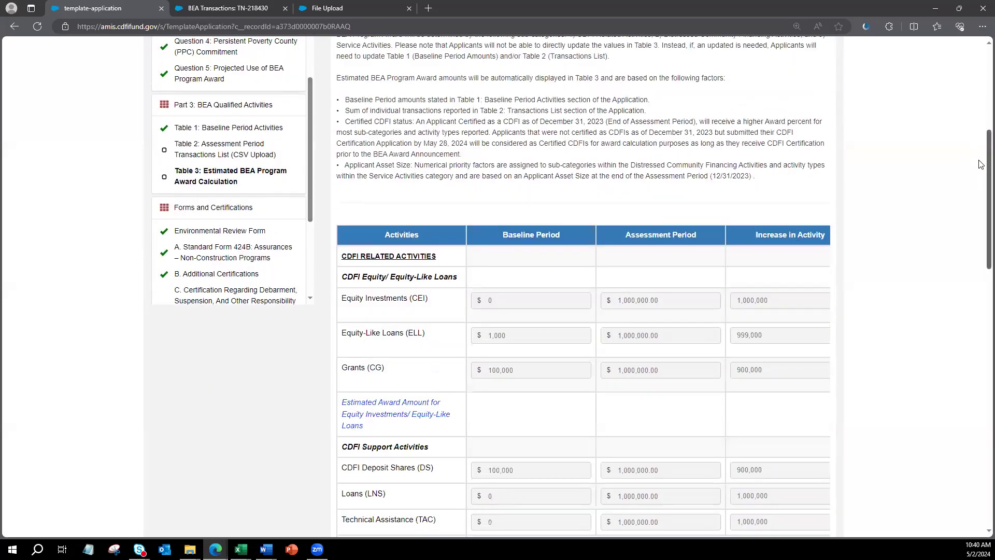
scroll(979, 161, down, 3)
scroll(960, 318, down, 12)
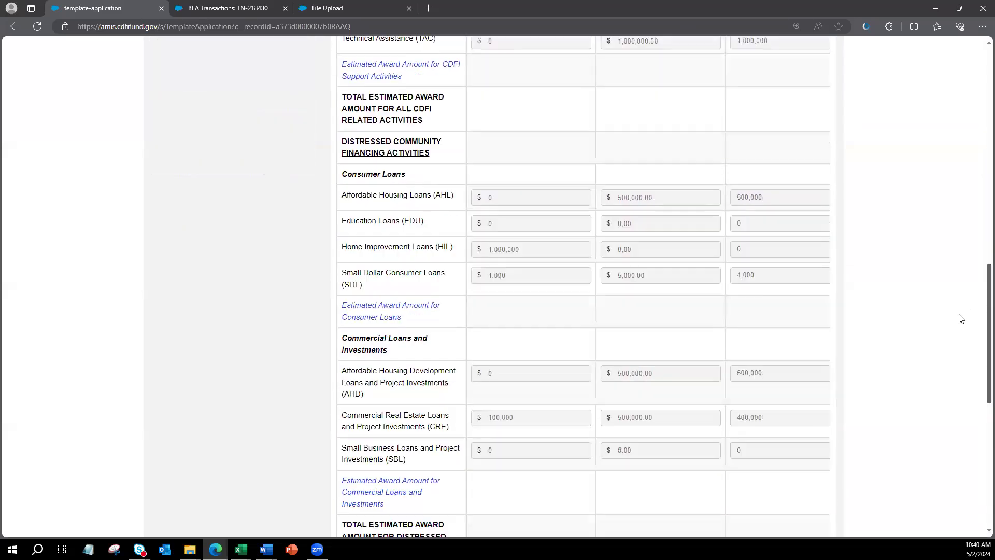
scroll(950, 402, down, 2)
scroll(947, 388, up, 2)
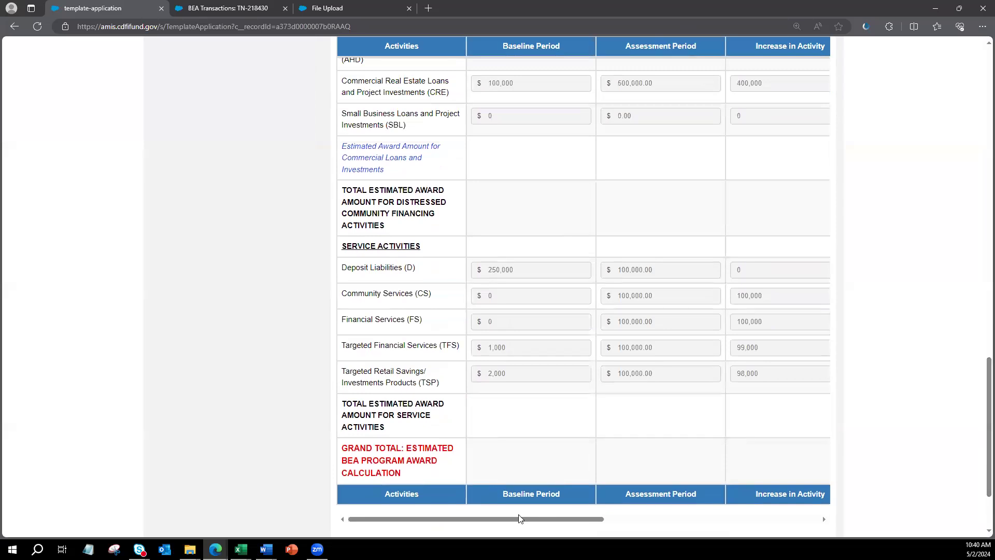
drag(509, 525, 524, 526)
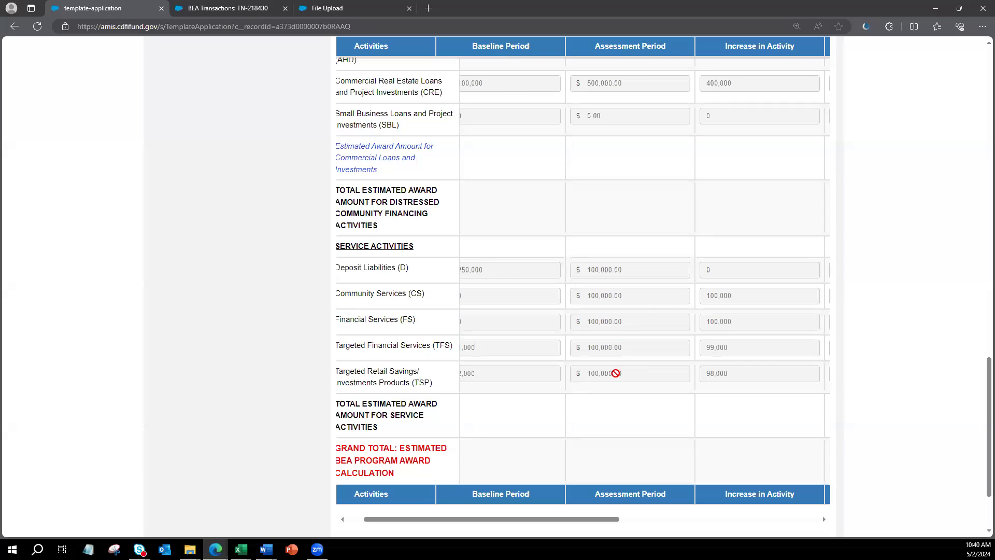
drag(576, 522, 567, 522)
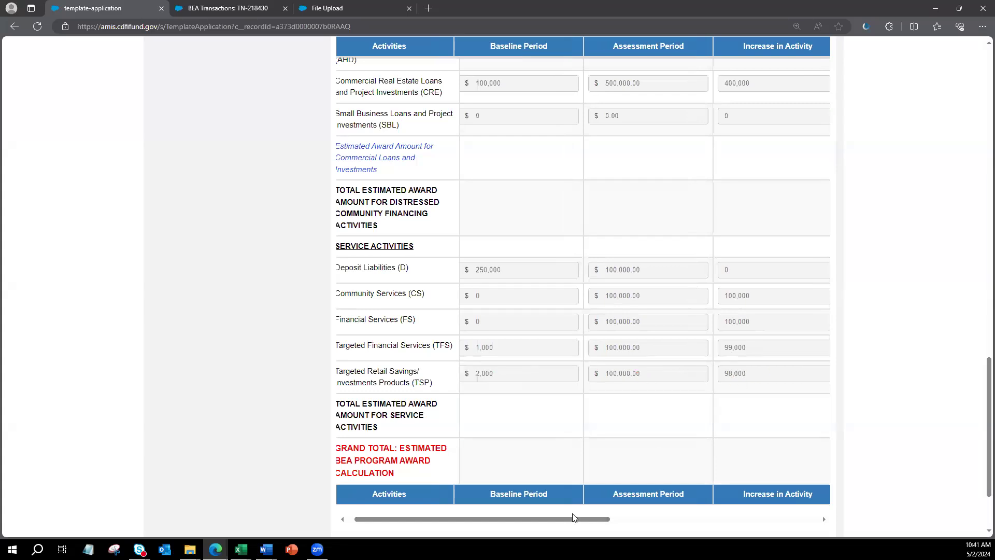
drag(571, 520, 715, 518)
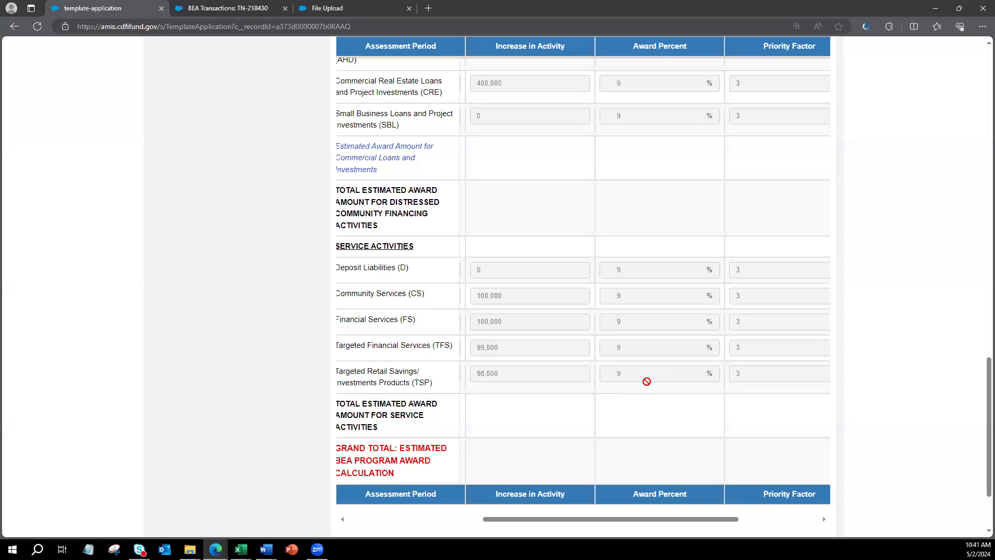
drag(644, 519, 702, 520)
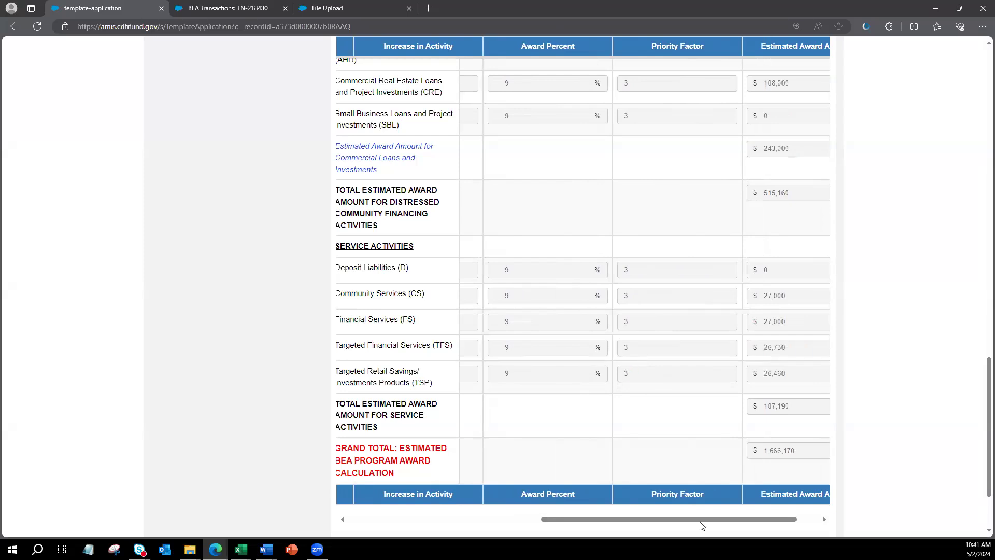
drag(698, 524, 704, 523)
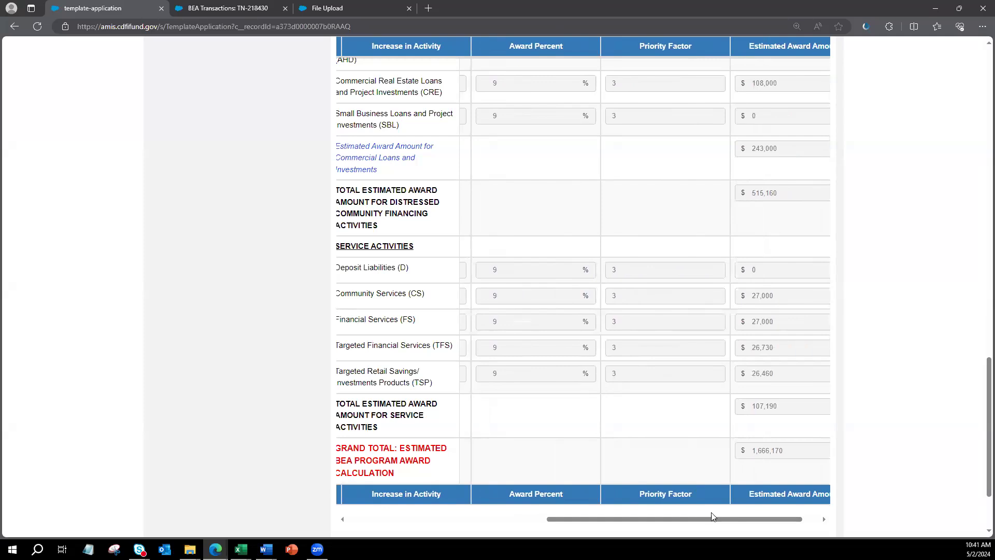
drag(704, 518, 707, 519)
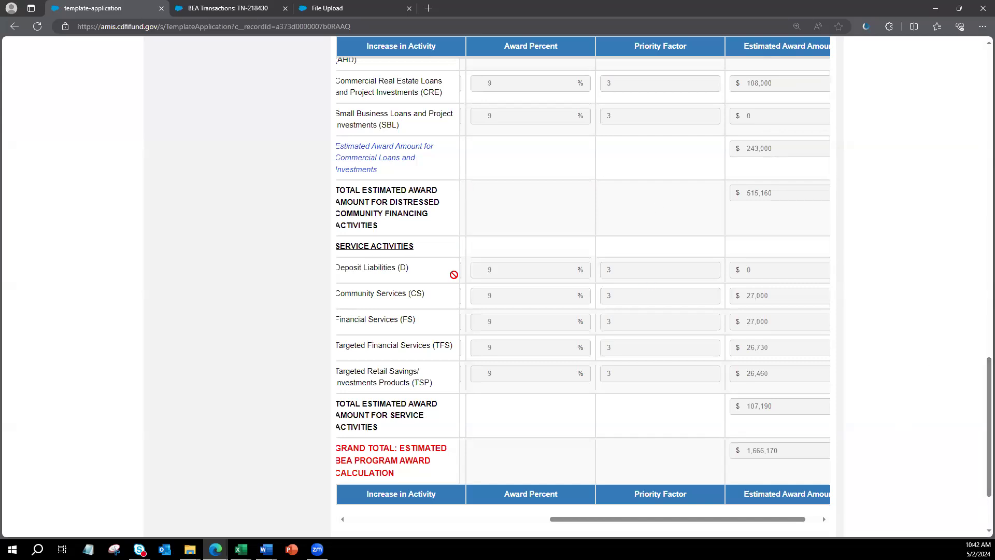
- Compare the award percents and estimated award amounts across the CDFI related, distressed community financing and service activities
scroll(426, 243, up, 1)
scroll(429, 230, up, 5)
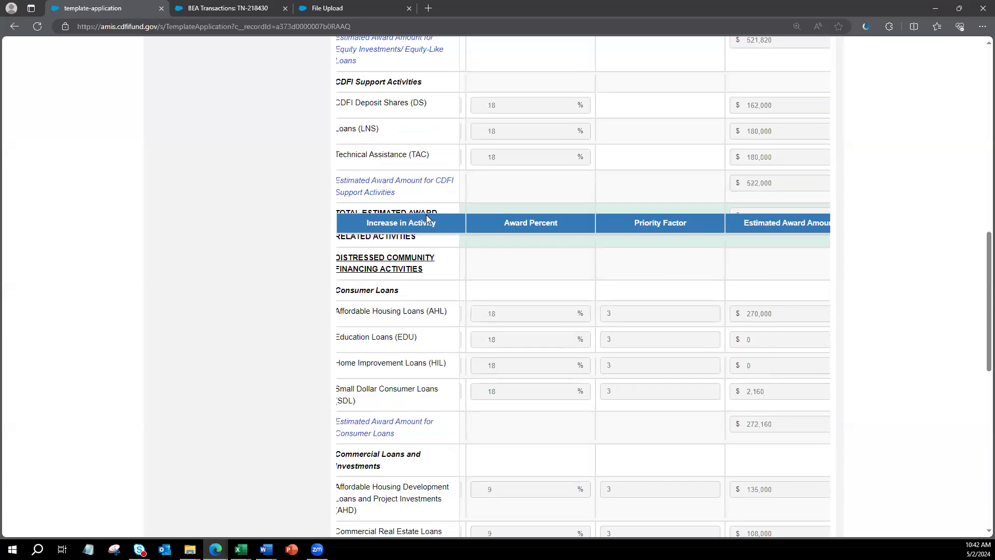
scroll(412, 182, up, 5)
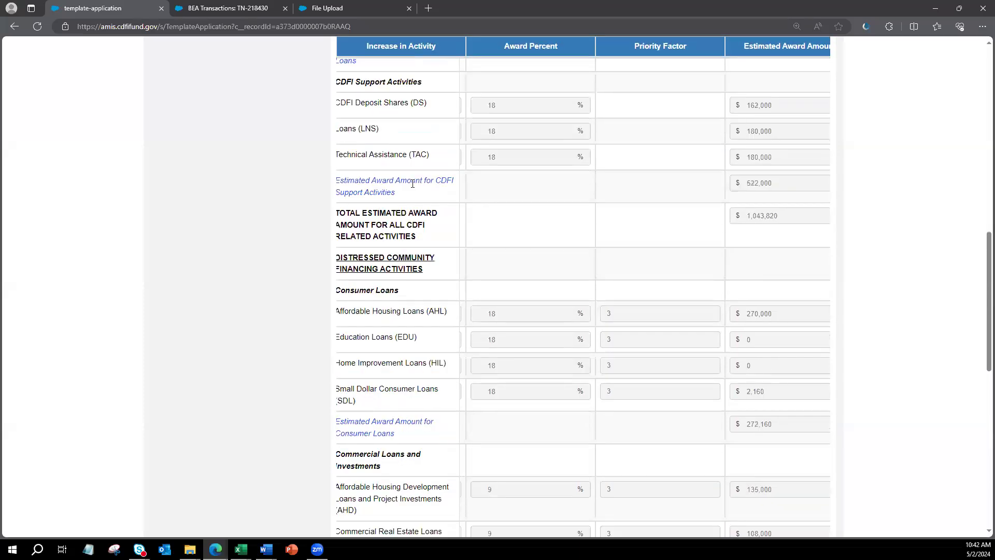
scroll(979, 223, up, 4)
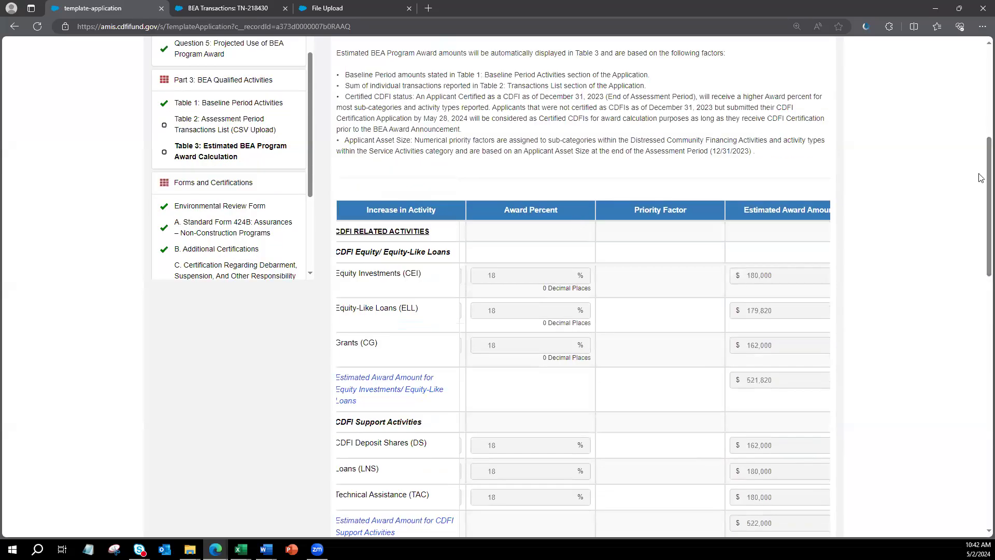
scroll(981, 217, down, 5)
scroll(980, 310, down, 12)
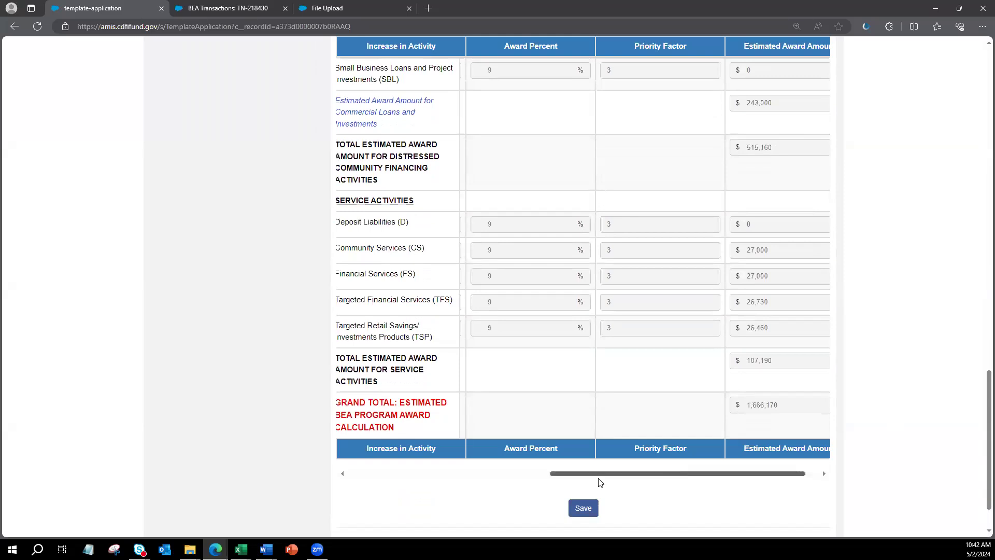
- Recheck Table 3's assessment period and increase in activity amounts and save the Estimated BEA Program Award Calculation section
drag(598, 475, 521, 475)
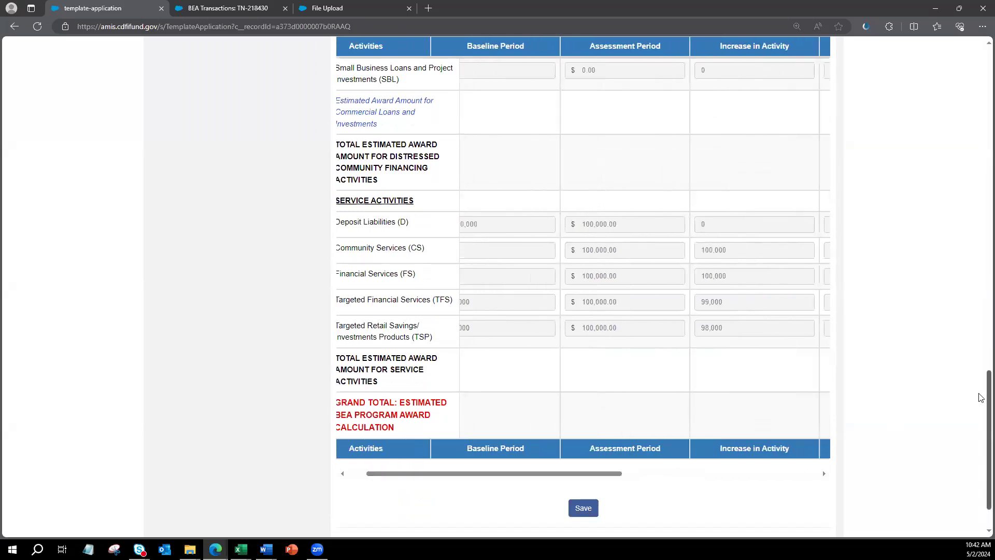
scroll(980, 363, up, 5)
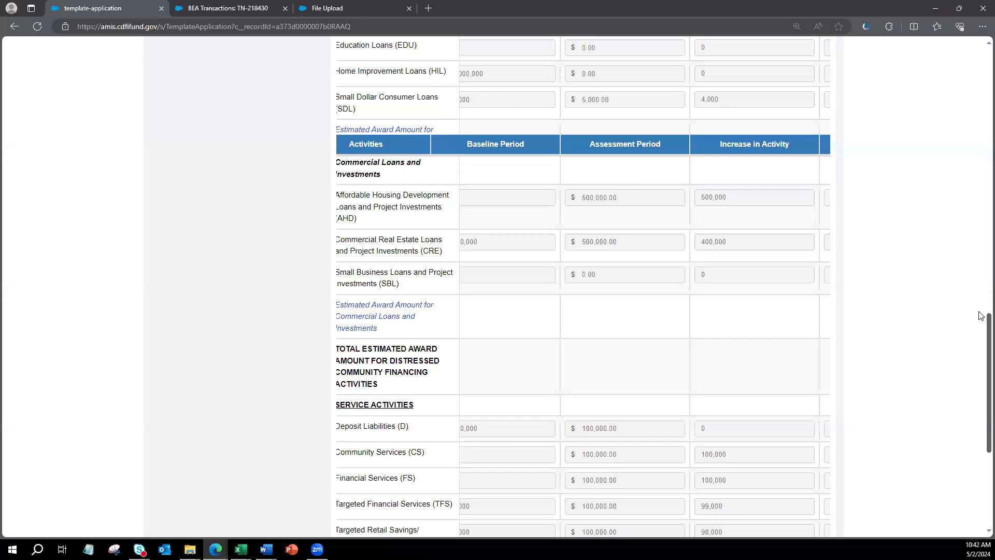
scroll(978, 259, up, 9)
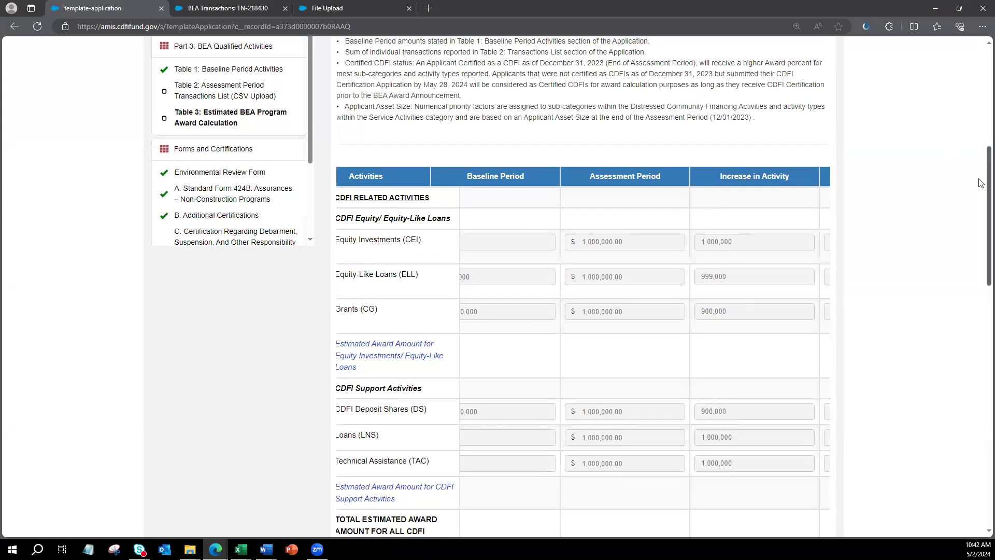
scroll(980, 176, down, 1)
scroll(955, 266, down, 10)
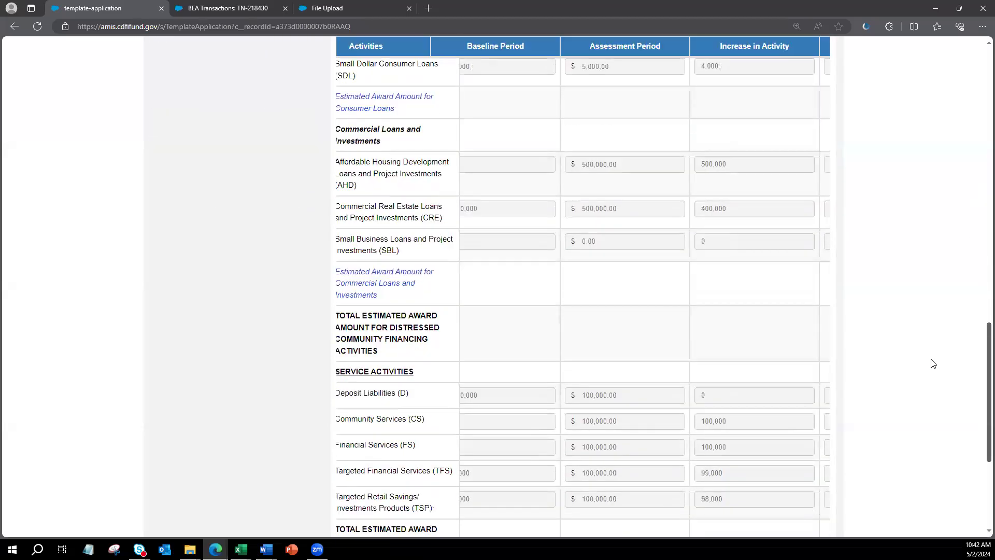
scroll(922, 419, up, 11)
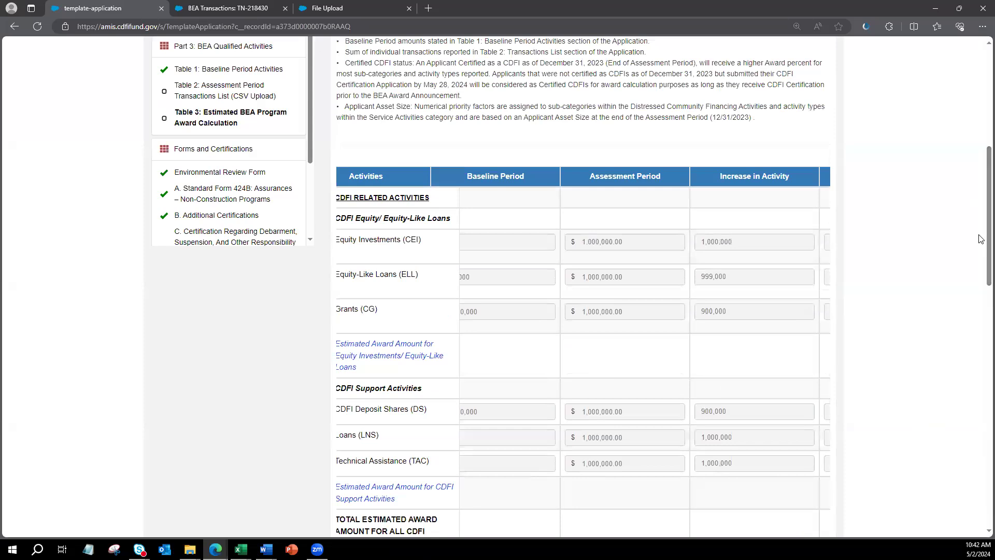
scroll(979, 237, down, 13)
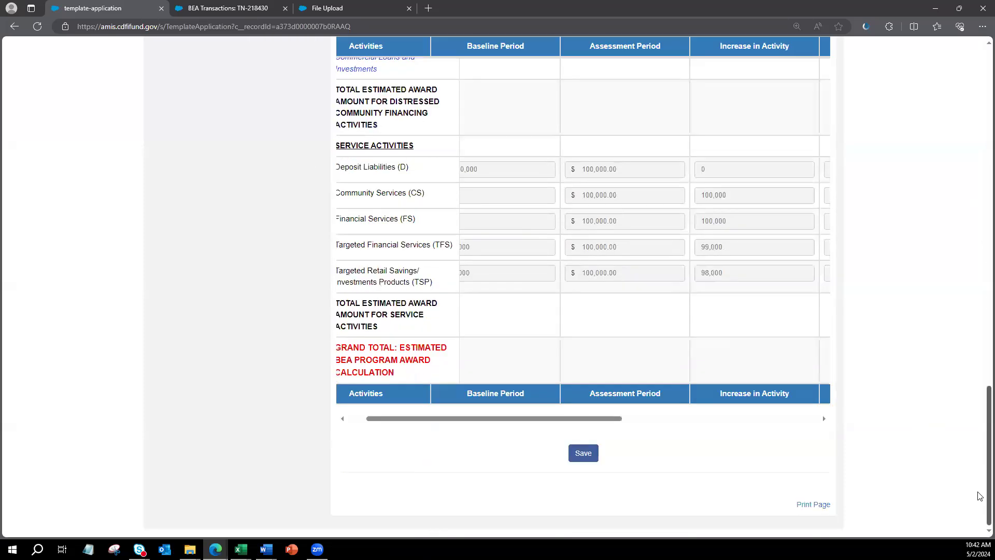
click(582, 456)
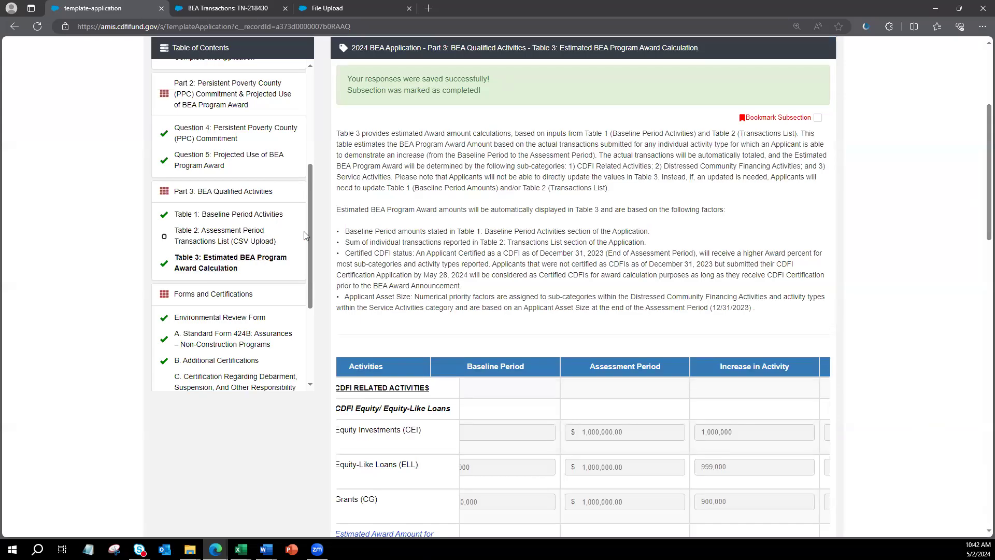
- Open the Environmental Review Form under Forms and Certifications
scroll(306, 280, down, 2)
scroll(305, 291, down, 2)
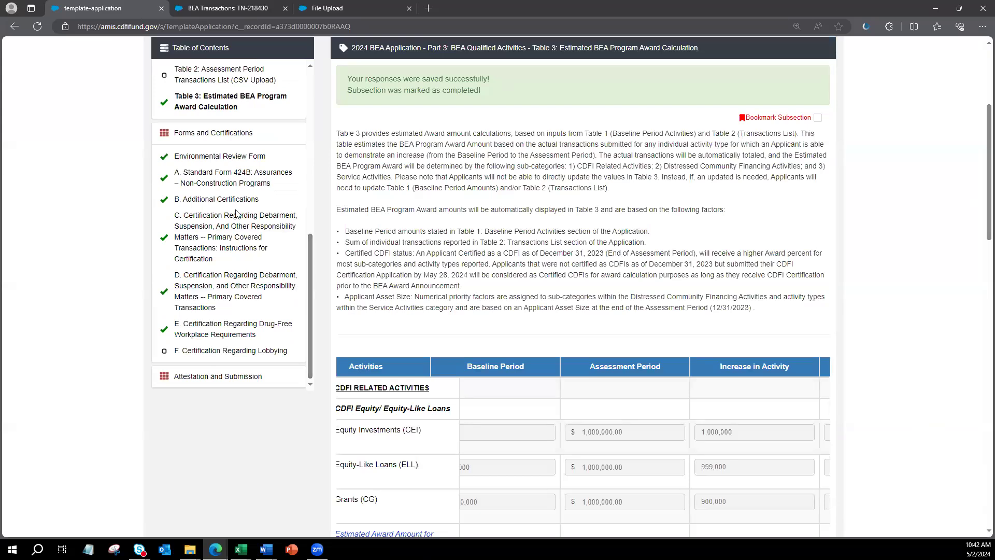
click(206, 157)
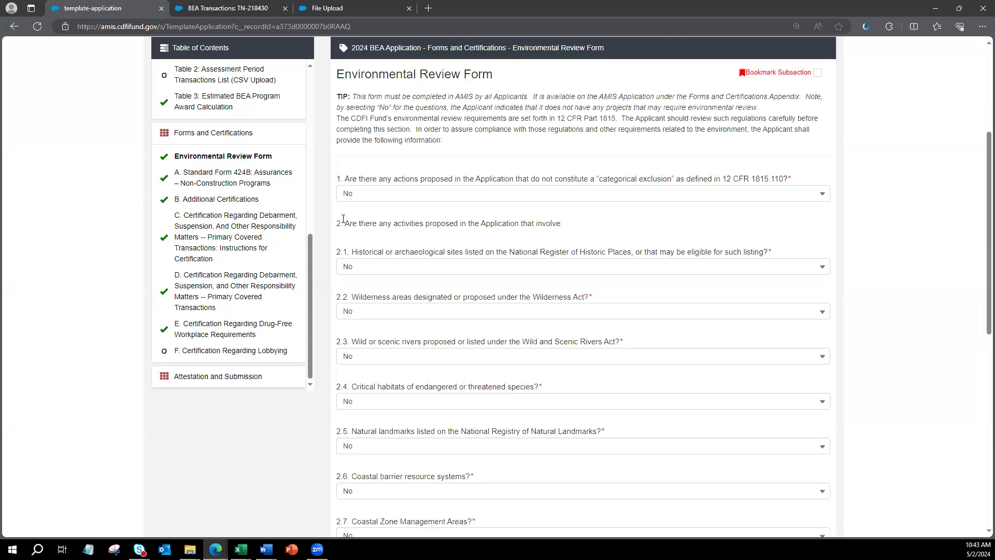
- Try answering Yes to environmental review question 1, view the answer options of follow-up question 1.1, and restore the answer to No
click(361, 202)
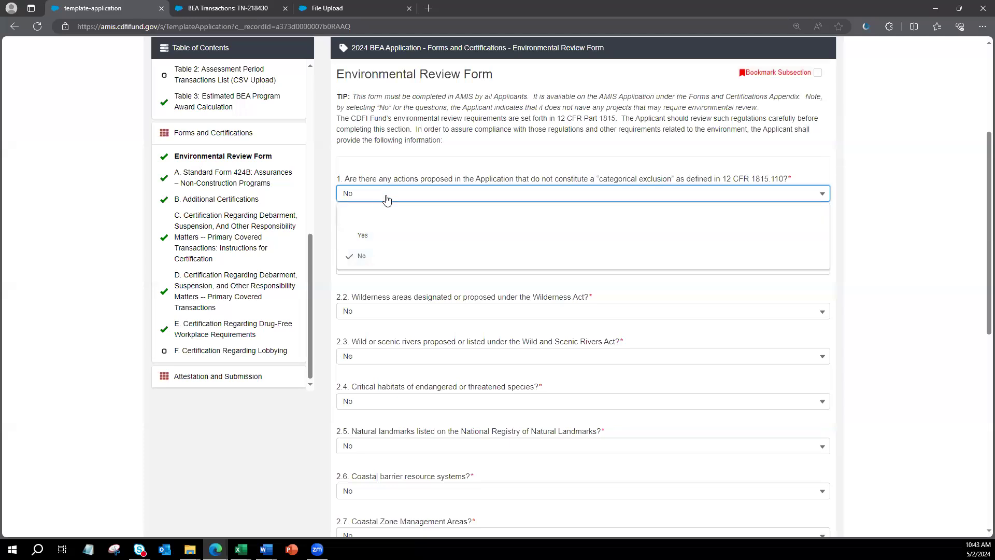
click(381, 242)
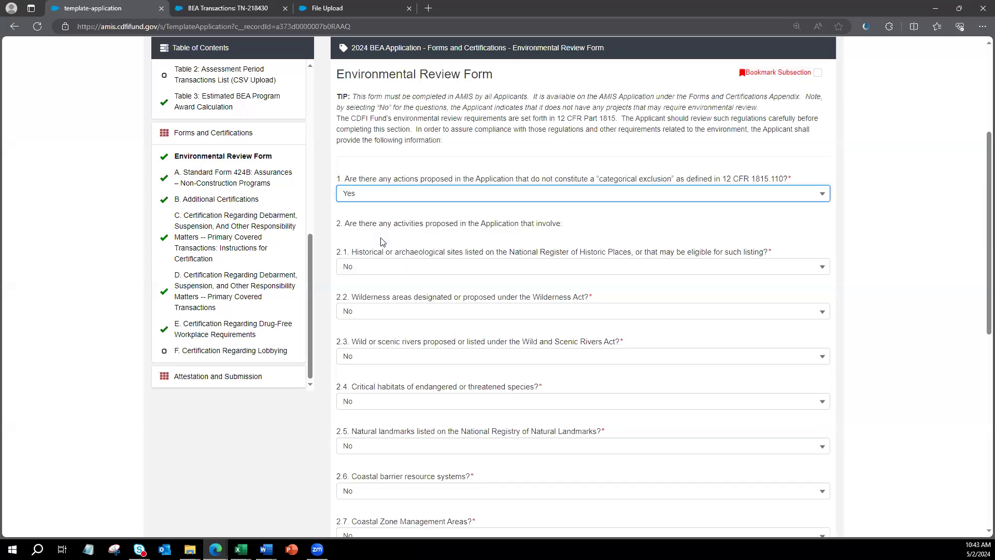
click(382, 240)
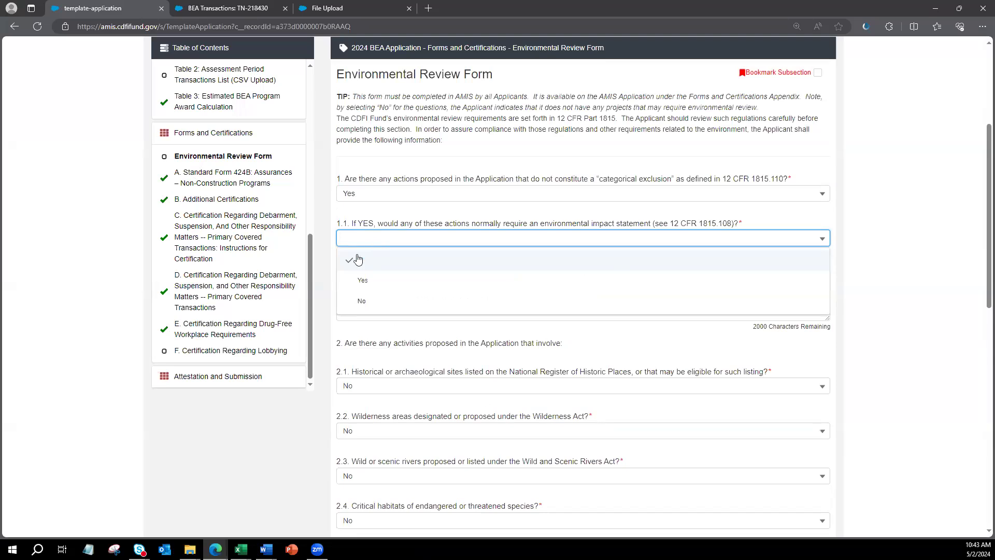
click(376, 246)
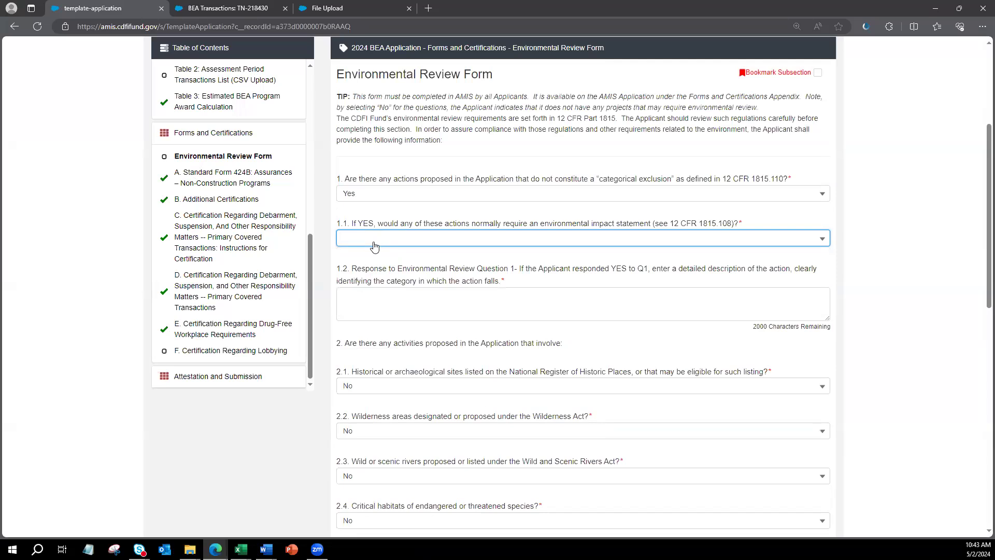
click(373, 197)
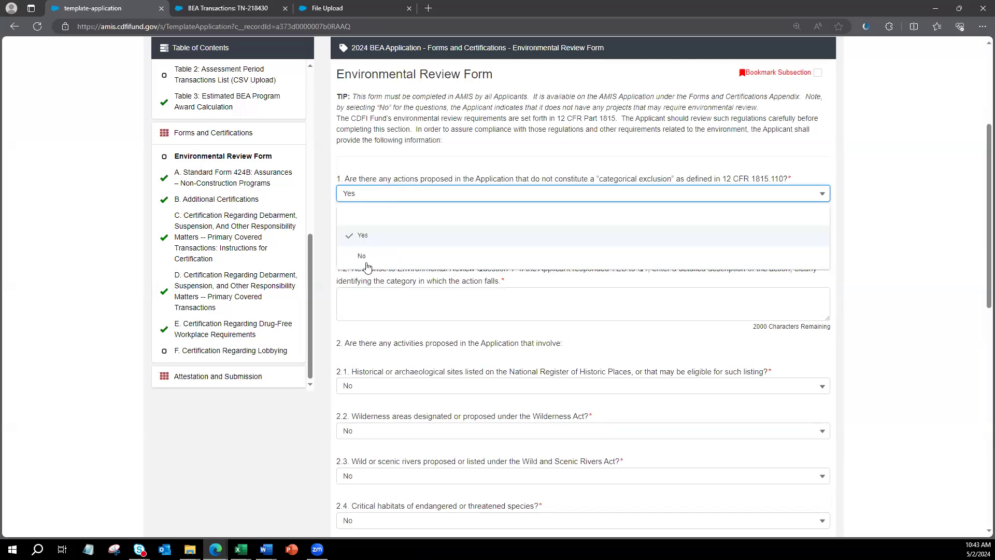
click(366, 257)
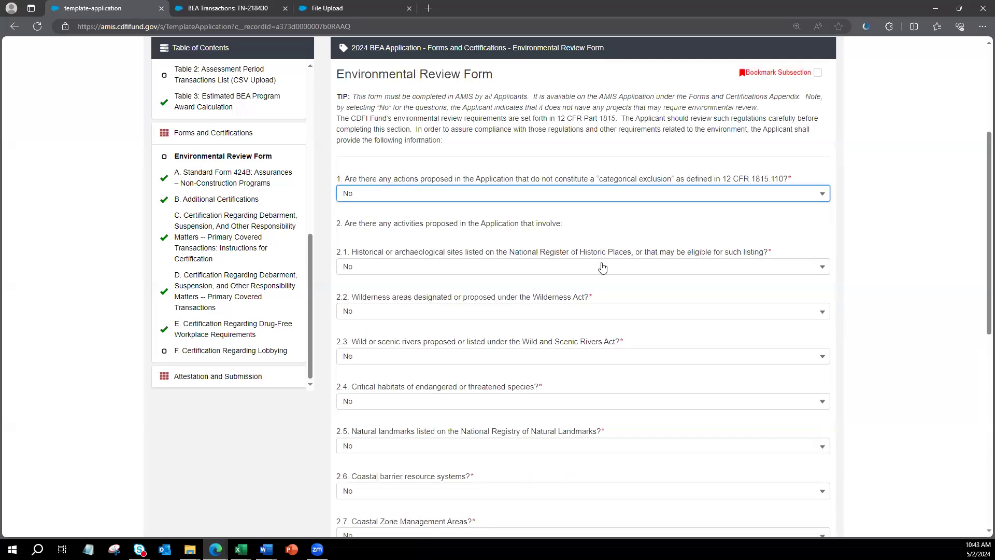
- Save the Environmental Review Form with question 1 answered No
scroll(964, 269, down, 9)
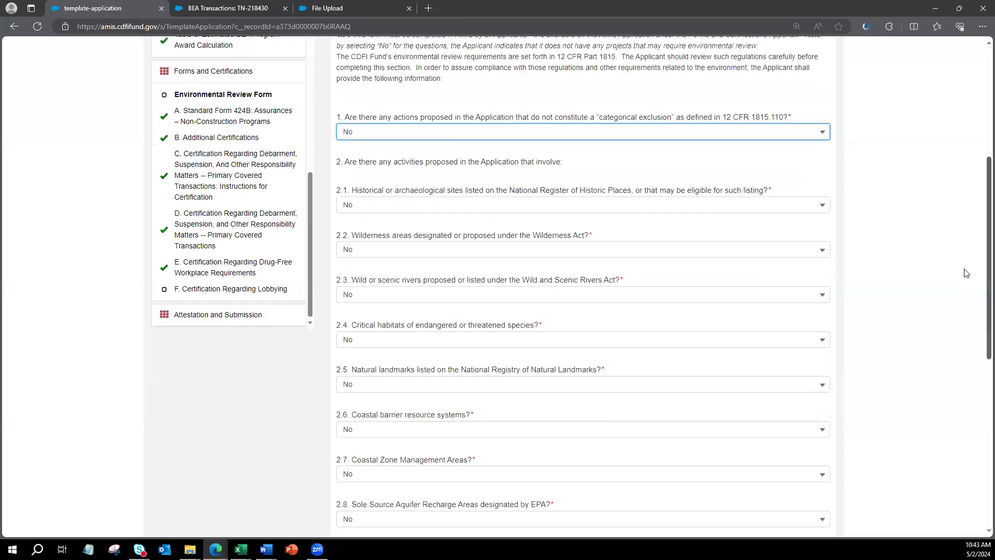
click(585, 326)
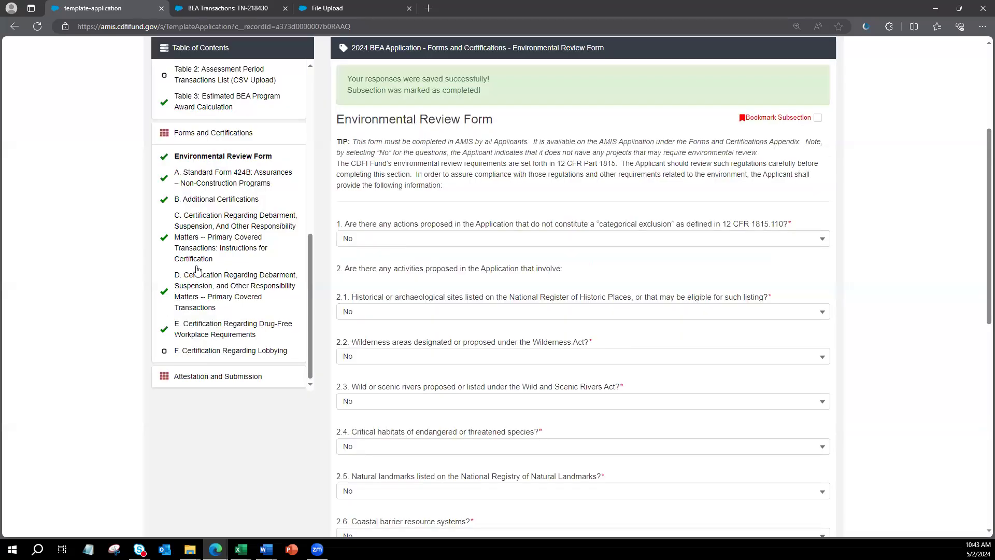
- Answer Yes to the assurance statement in F. Certification Regarding Lobbying and save the section
click(198, 351)
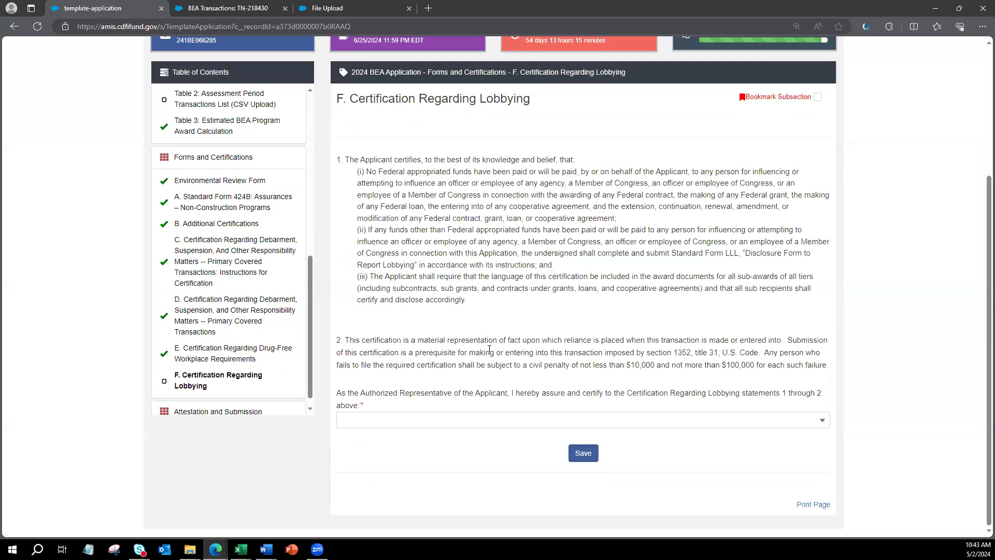
click(461, 424)
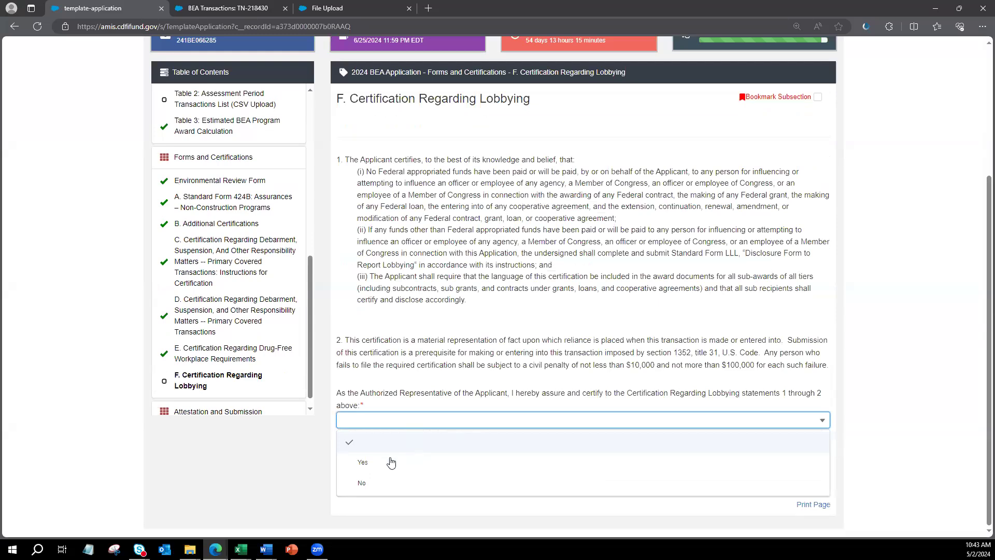
click(442, 457)
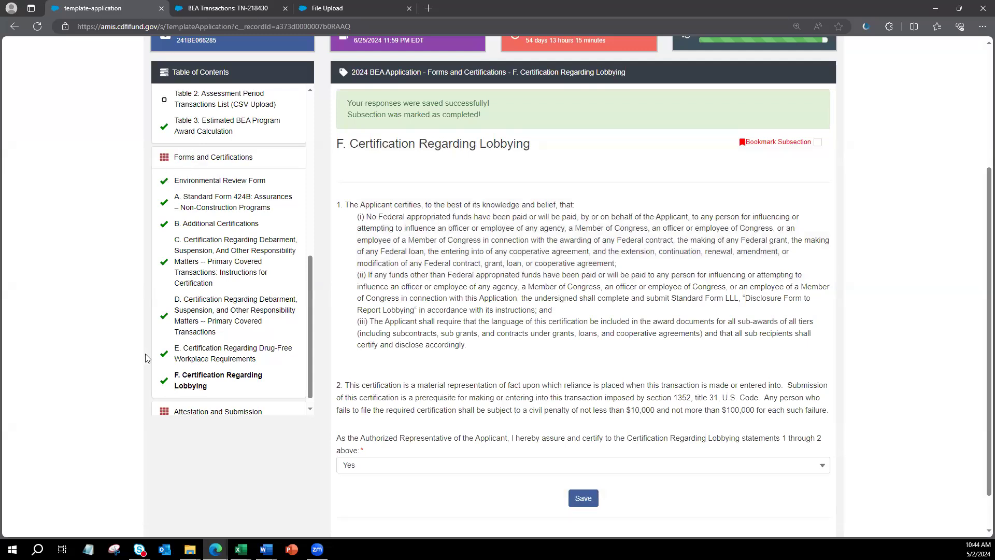
- Open Attestation and Submission and agree to the authorized representative signature terms
scroll(311, 279, down, 1)
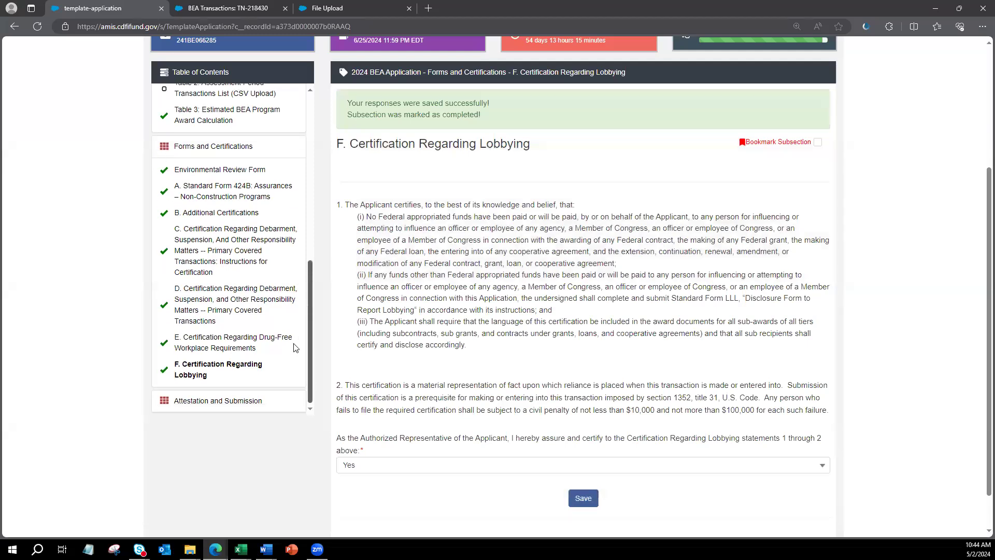
click(190, 401)
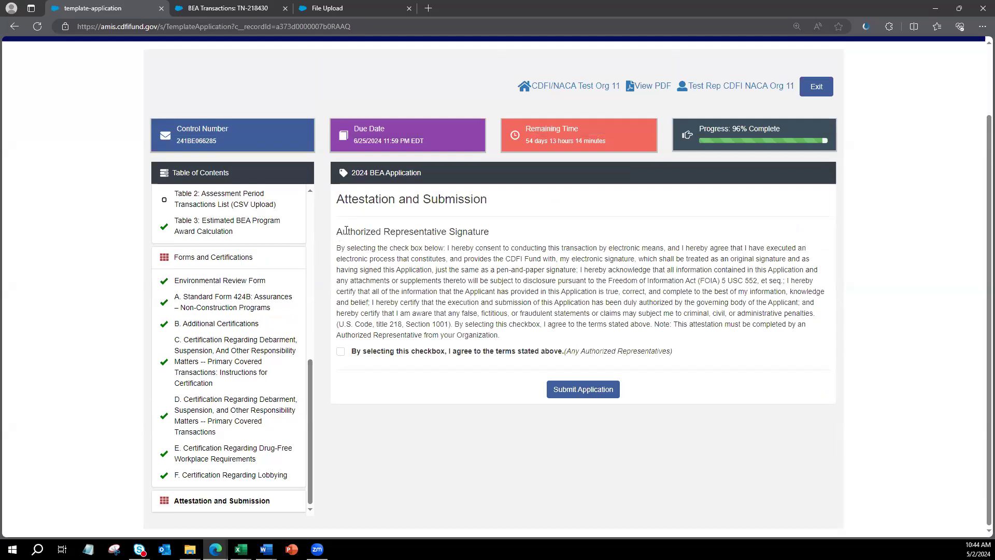
click(340, 352)
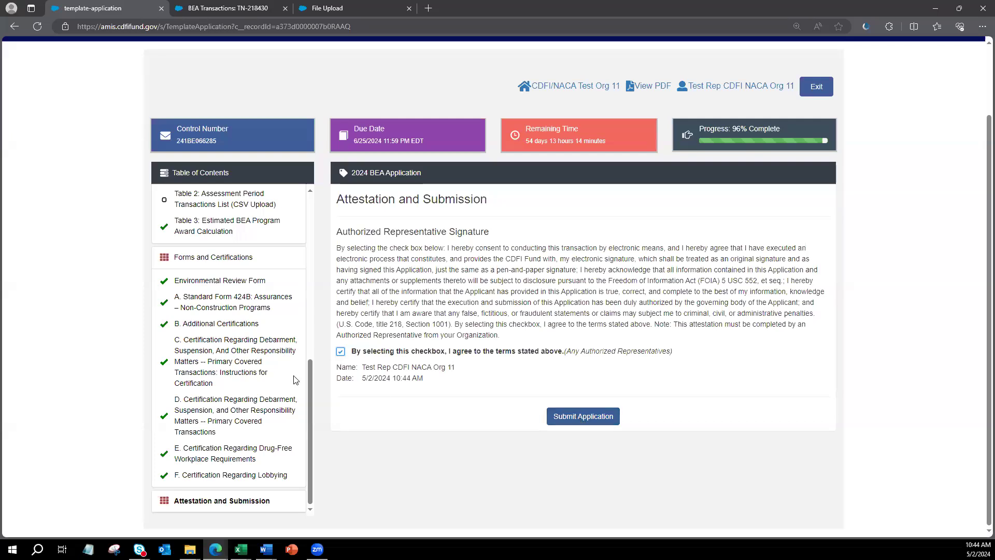
drag(310, 375, 310, 374)
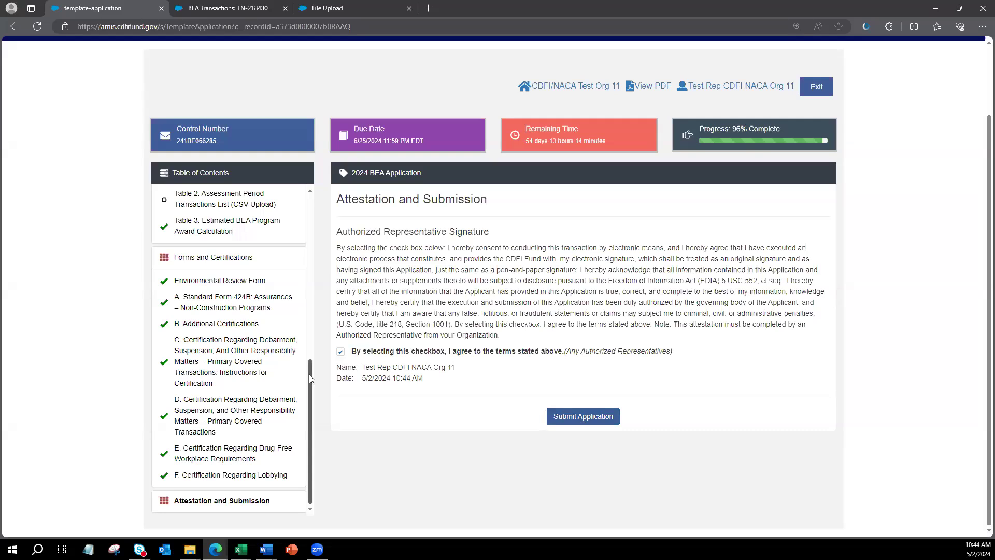